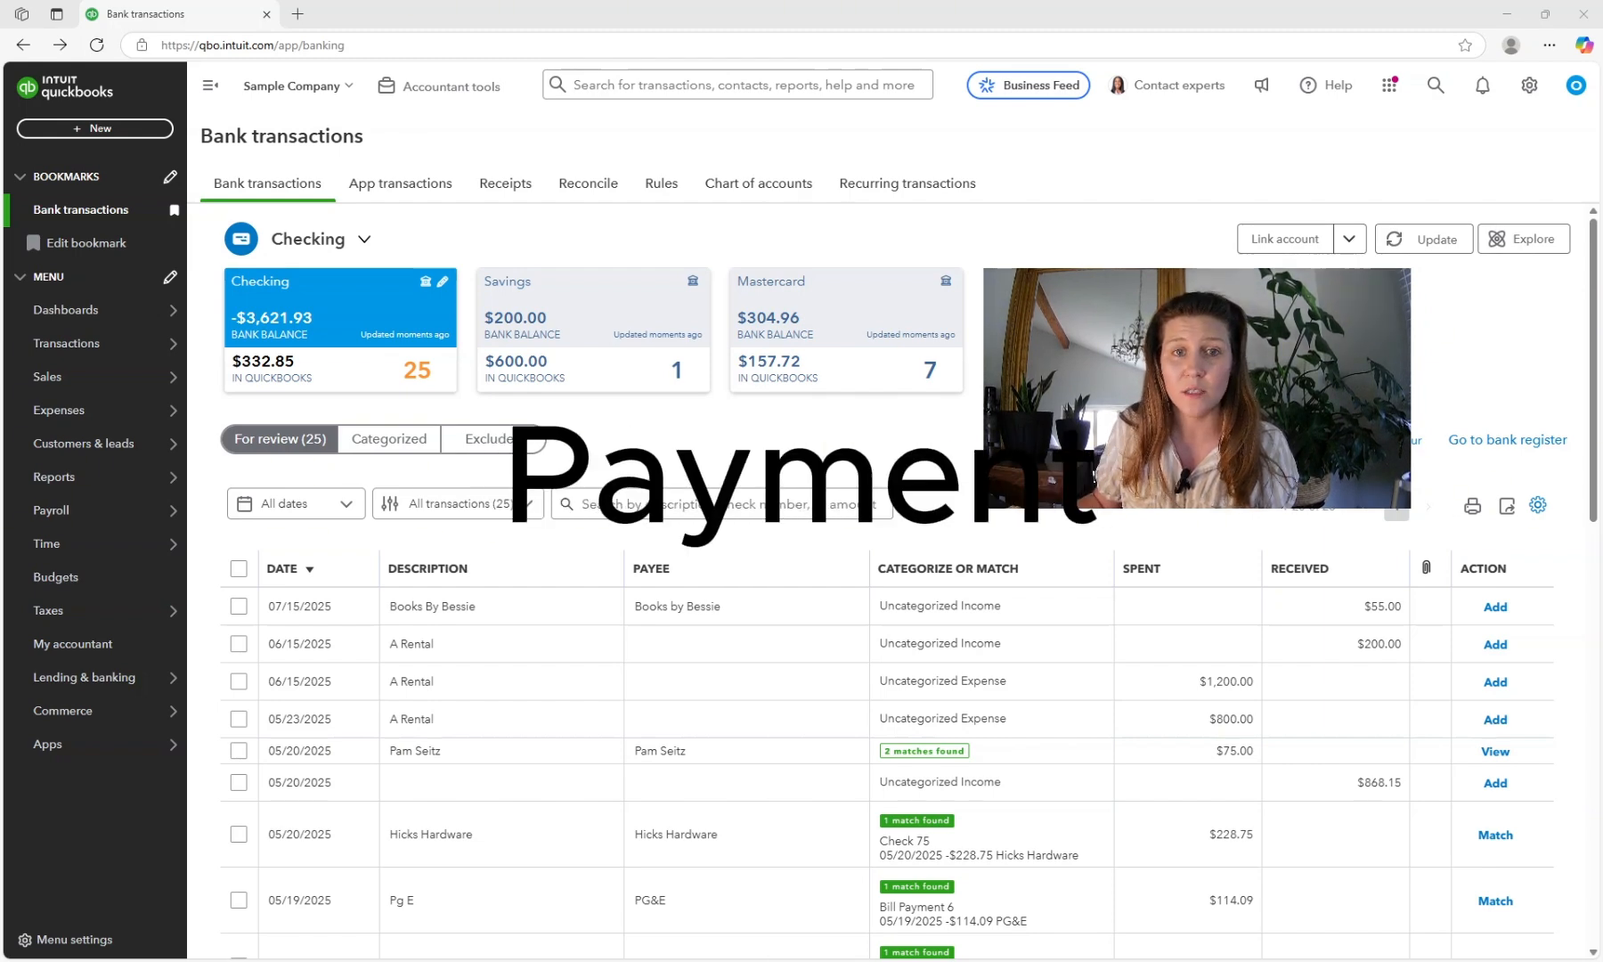
Open the sales invoice list and start receiving payment for the $75.00 Kookies by Kathy invoice
mouse_move(102, 378)
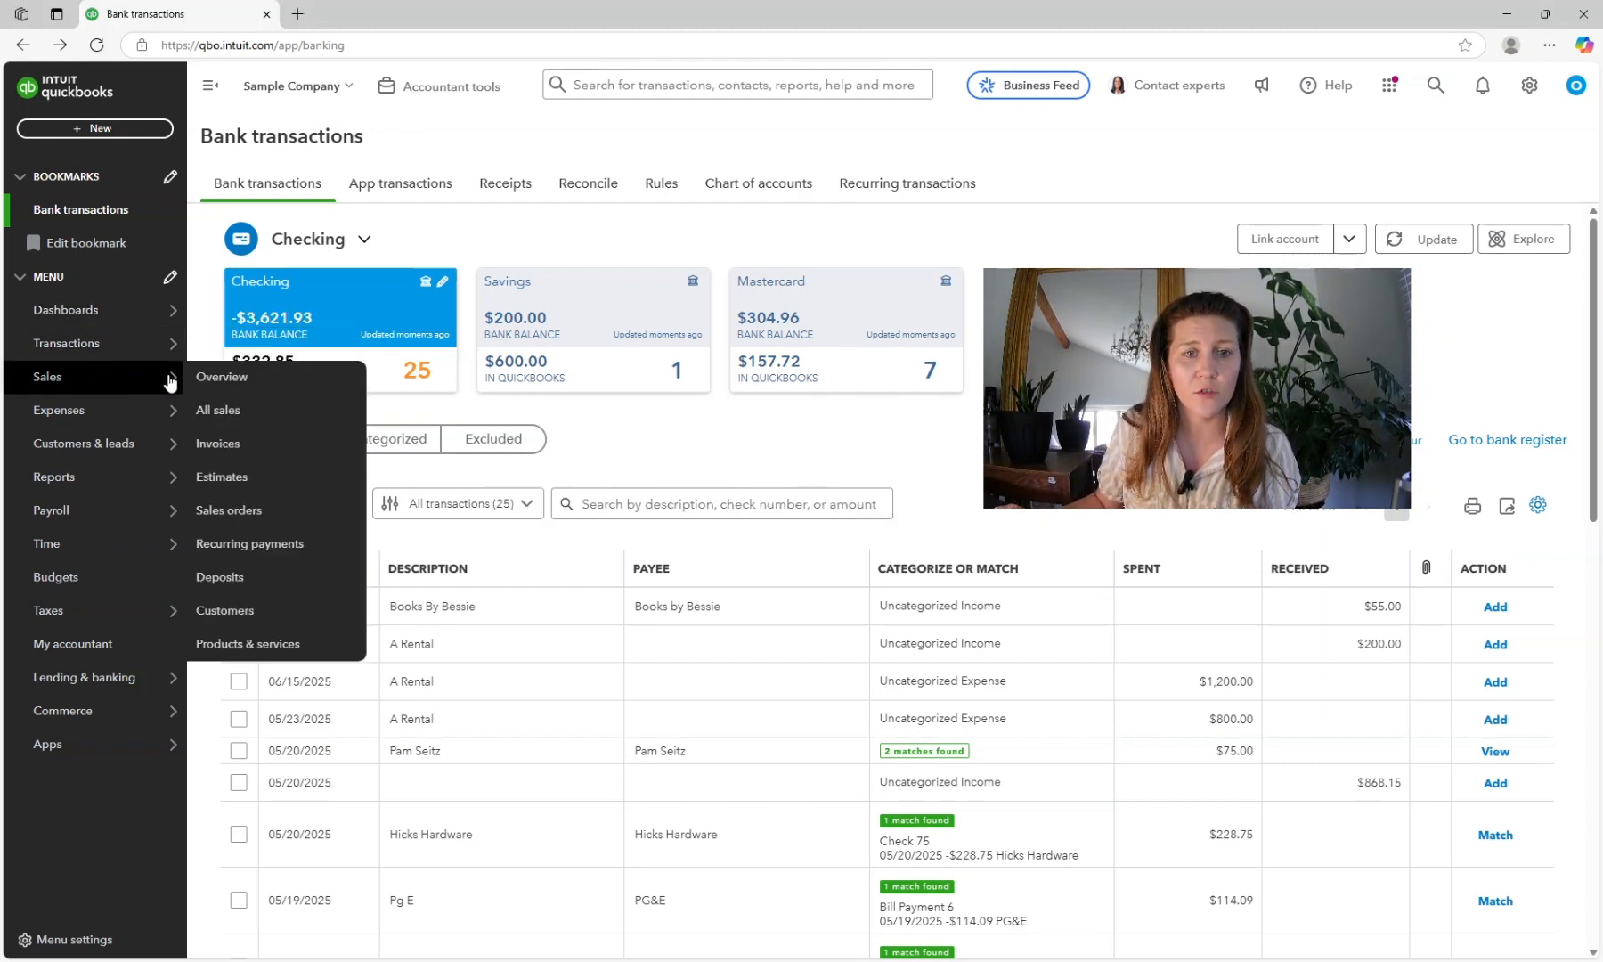
left_click(225, 610)
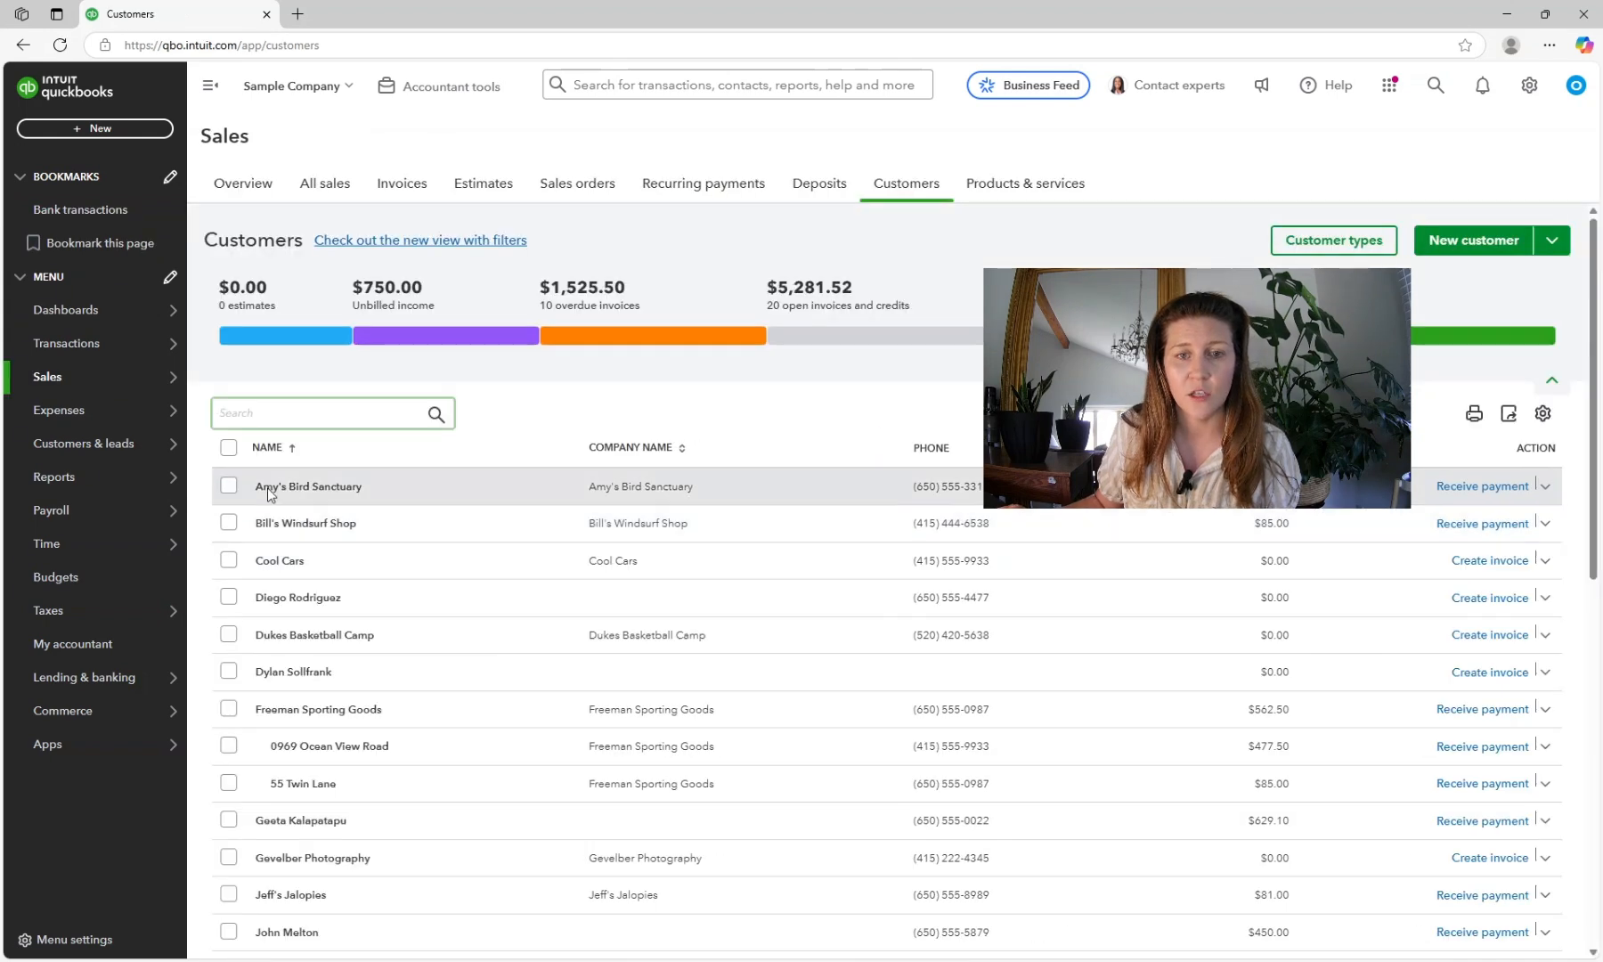
left_click(410, 184)
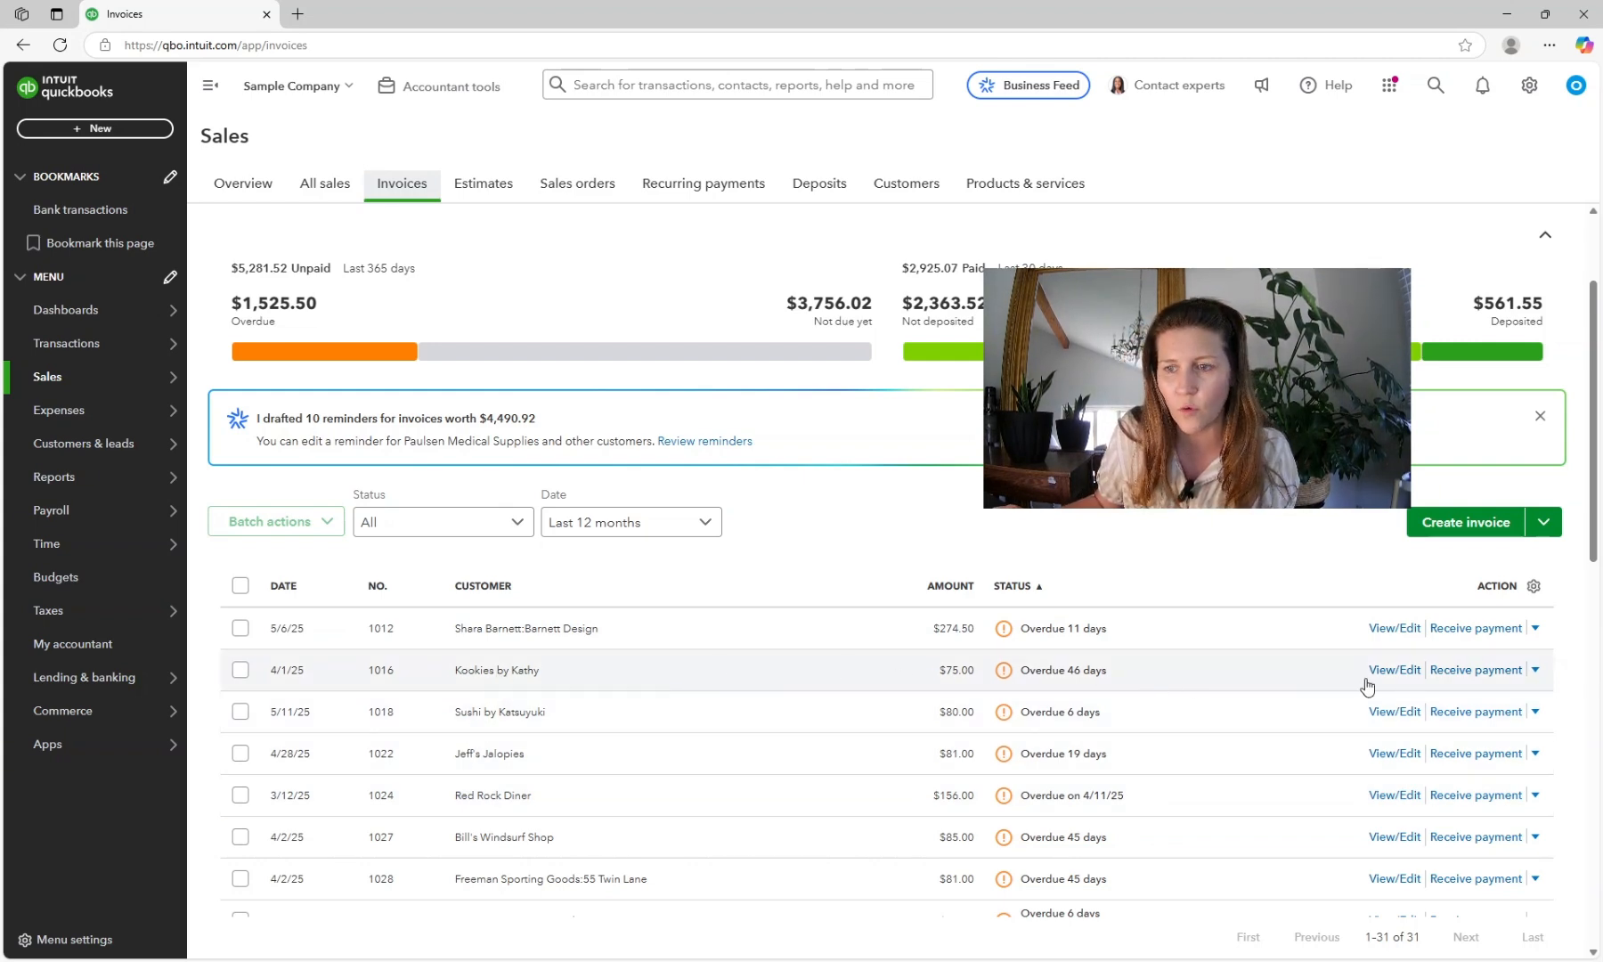
left_click(1455, 681)
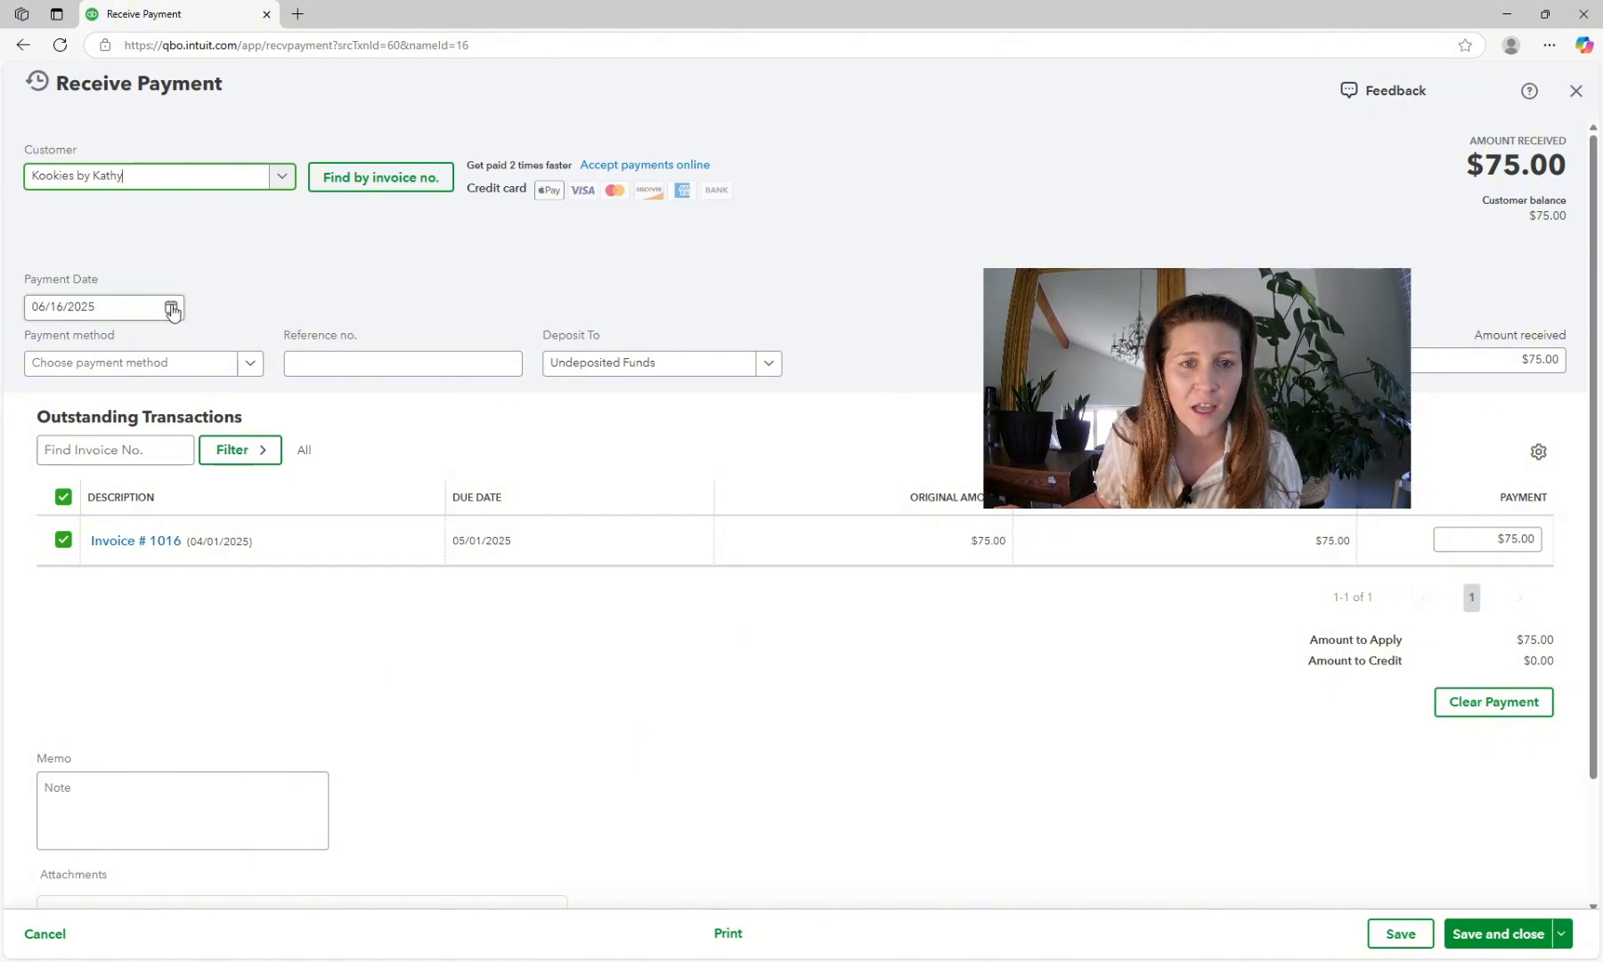
Set the payment method to MasterCard, then save and close the received payment
left_click(134, 362)
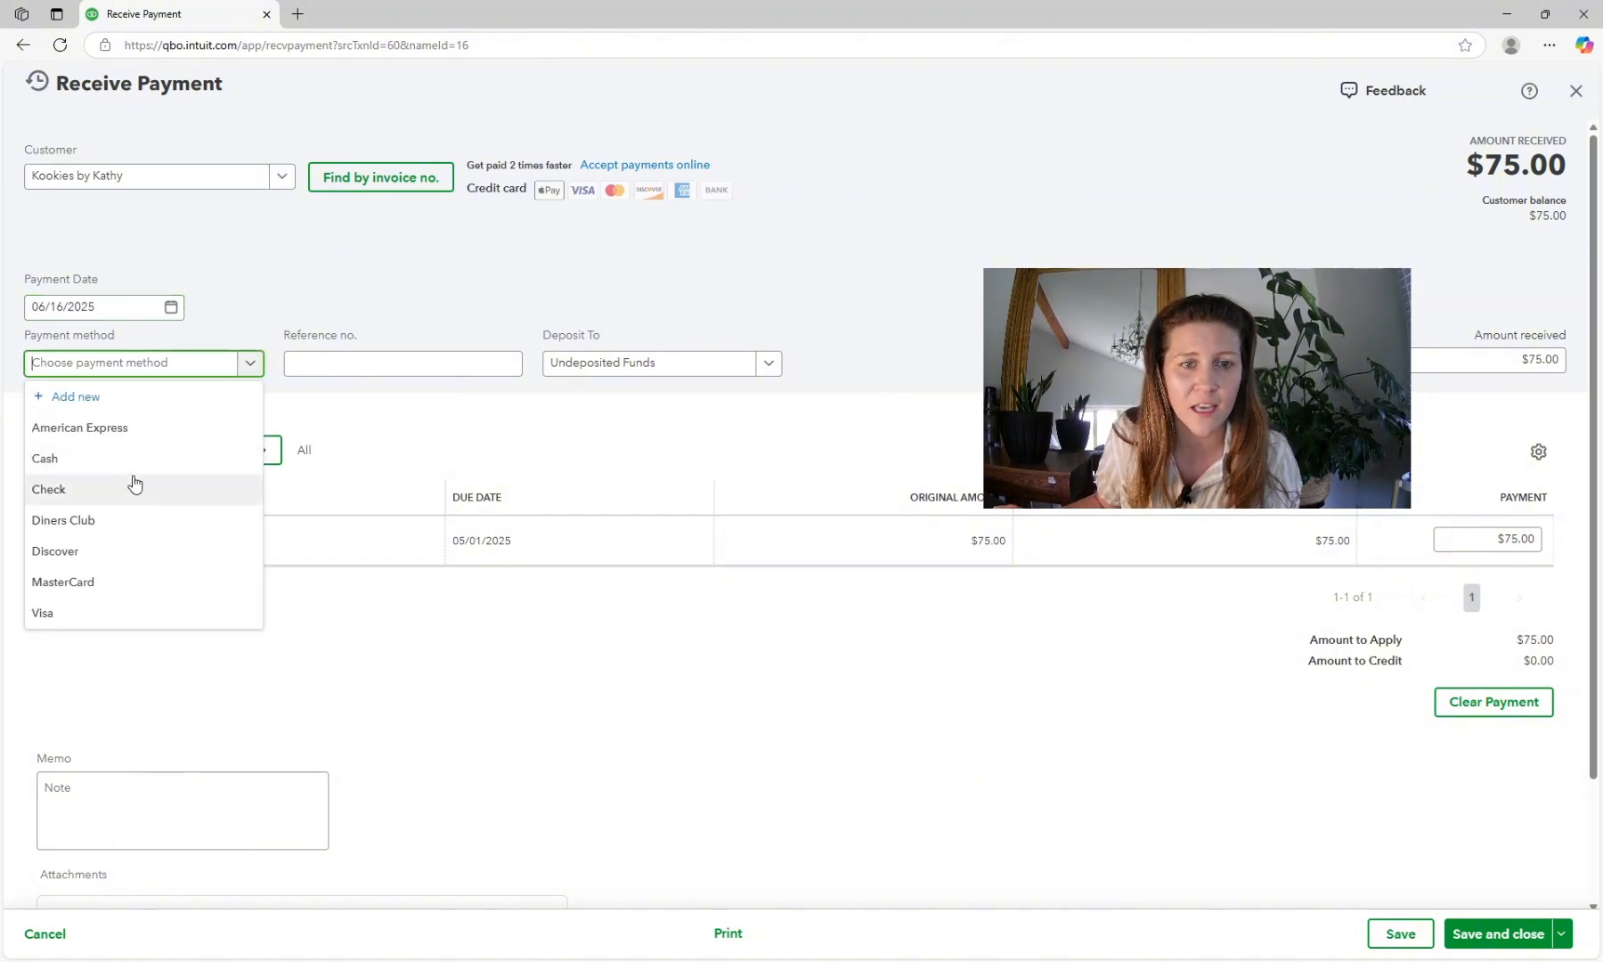
left_click(131, 582)
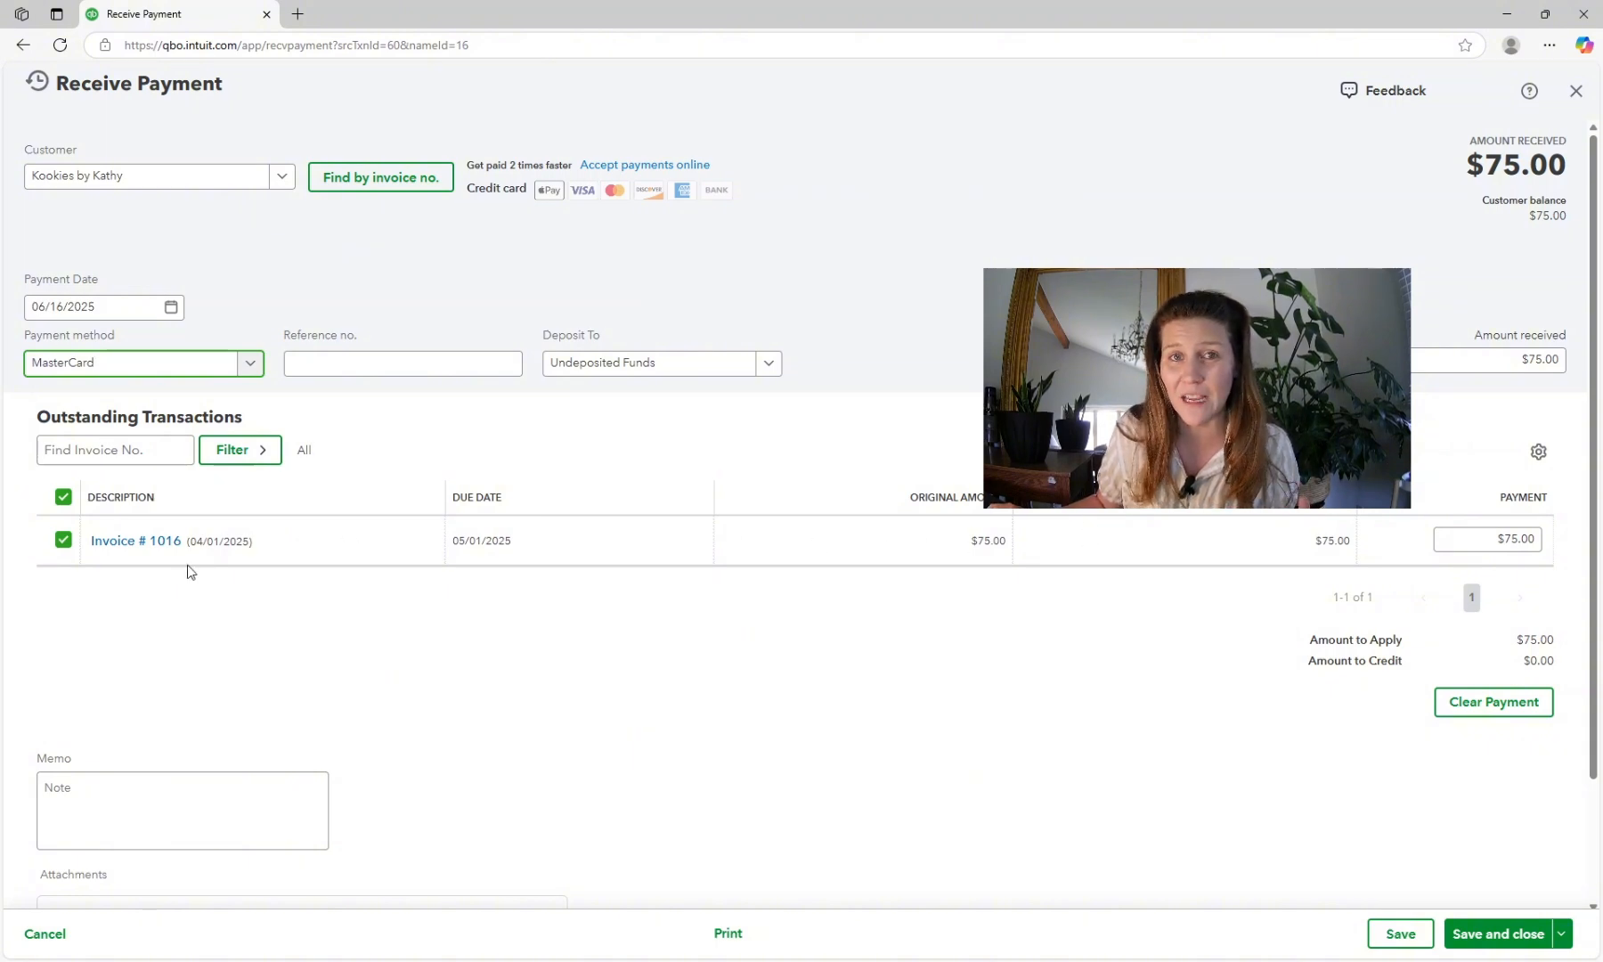
left_click(1505, 937)
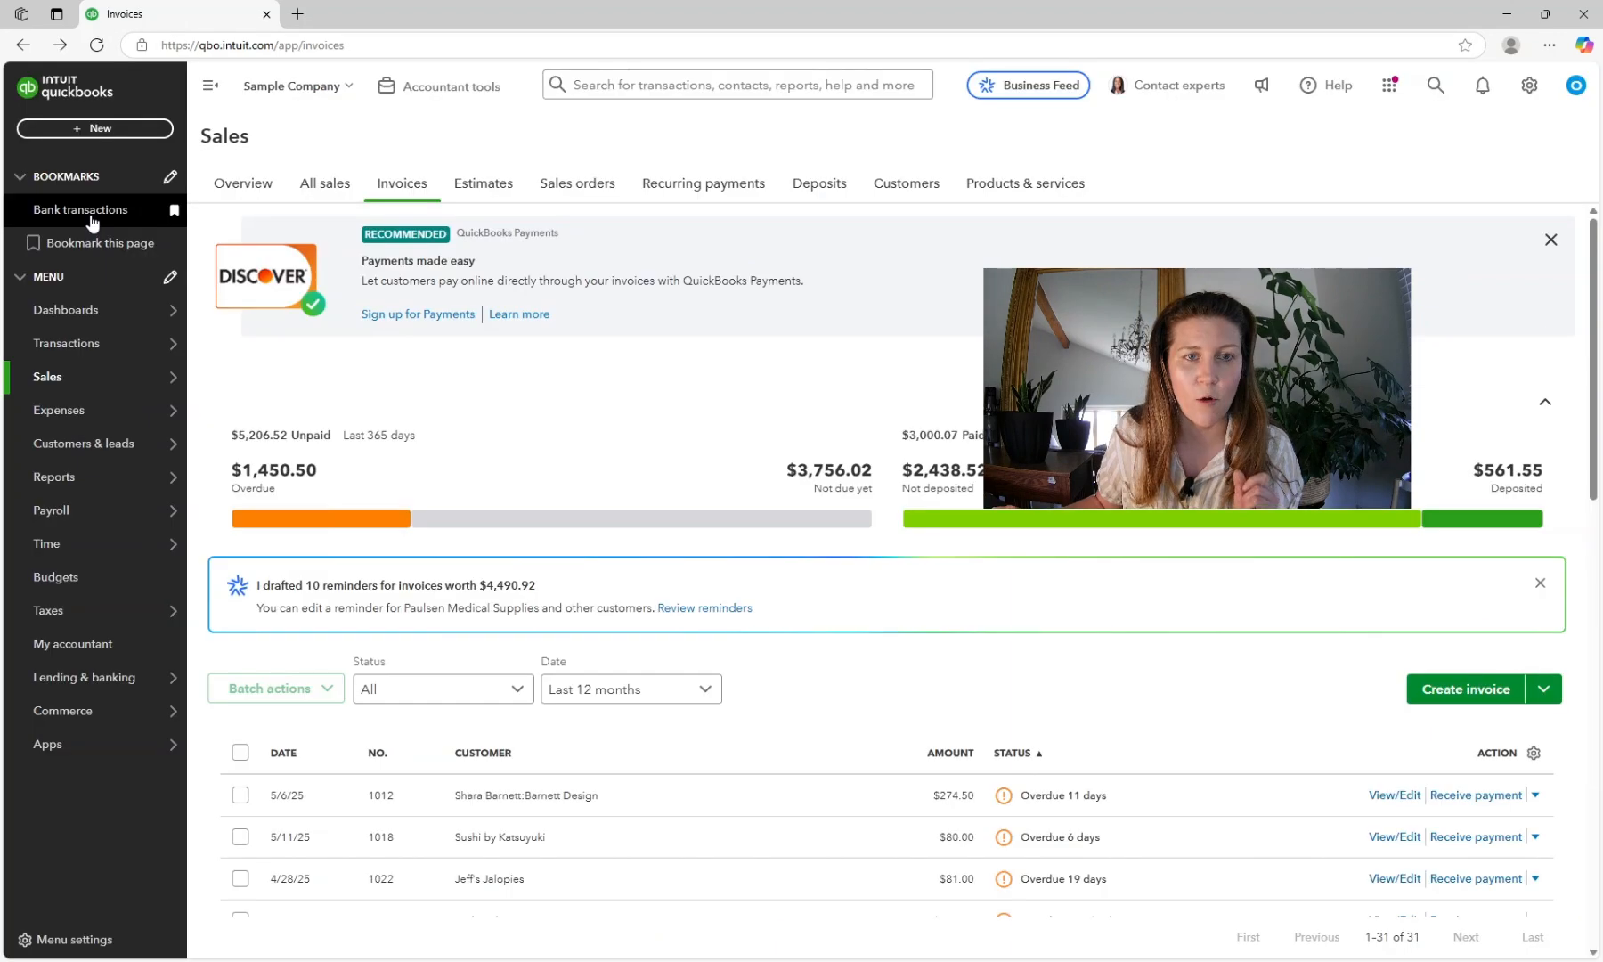
Create a bank deposit to Checking and include the first five listed payments, from Dukes Basketball Camp through Sushi by Katsuyuki
left_click(92, 221)
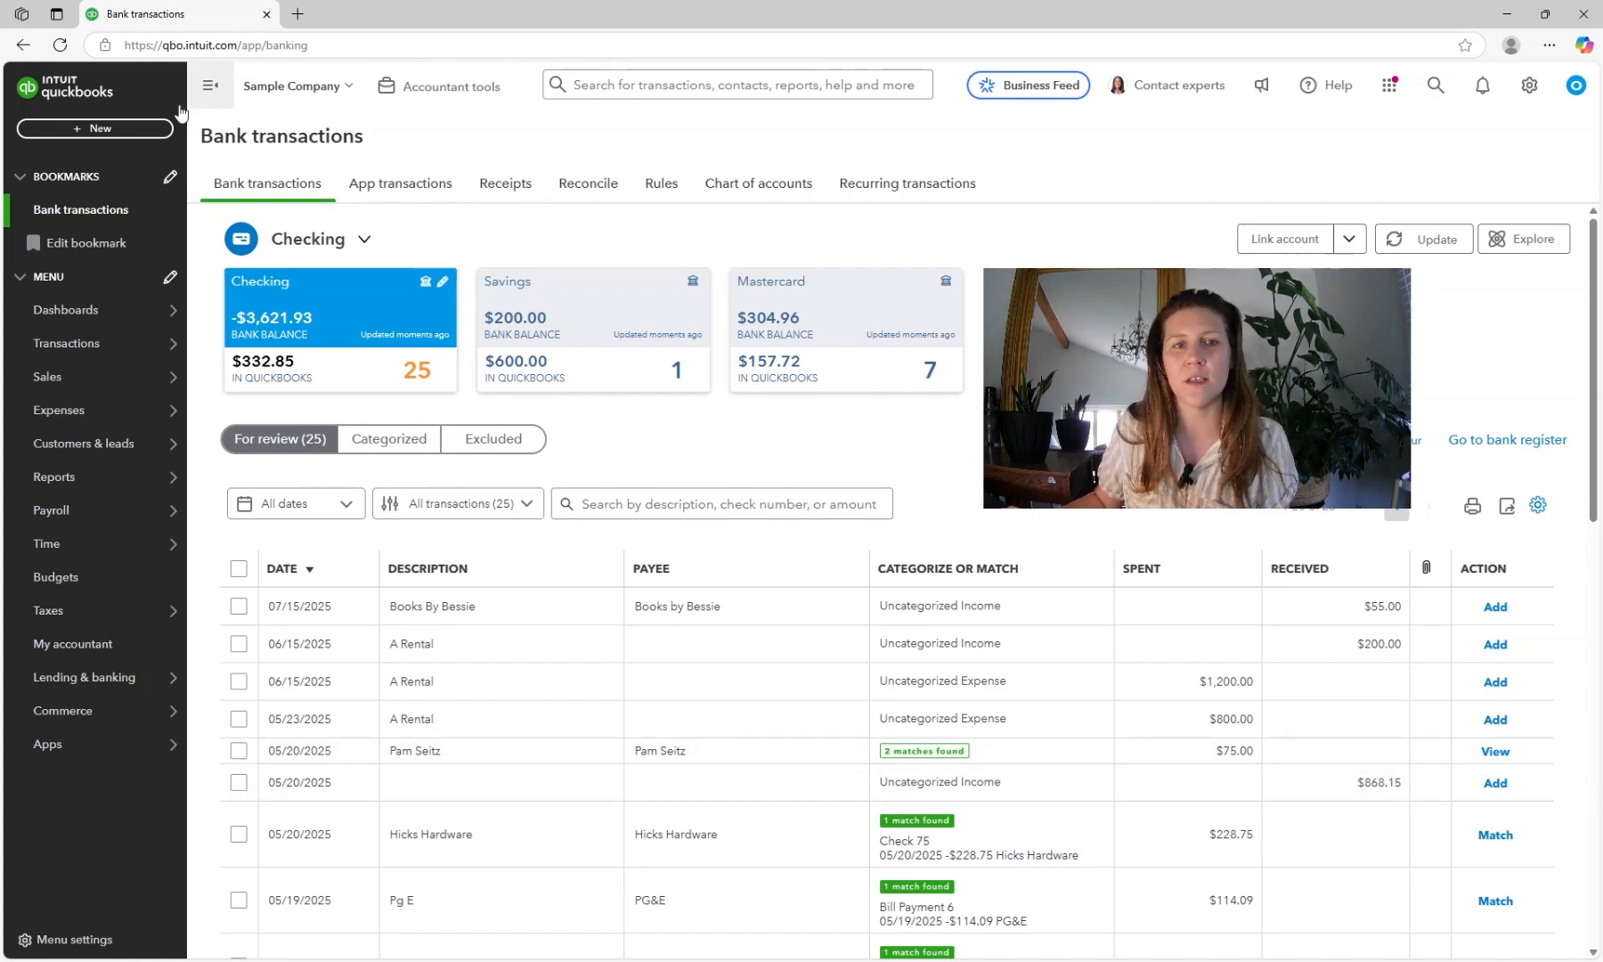
left_click(124, 132)
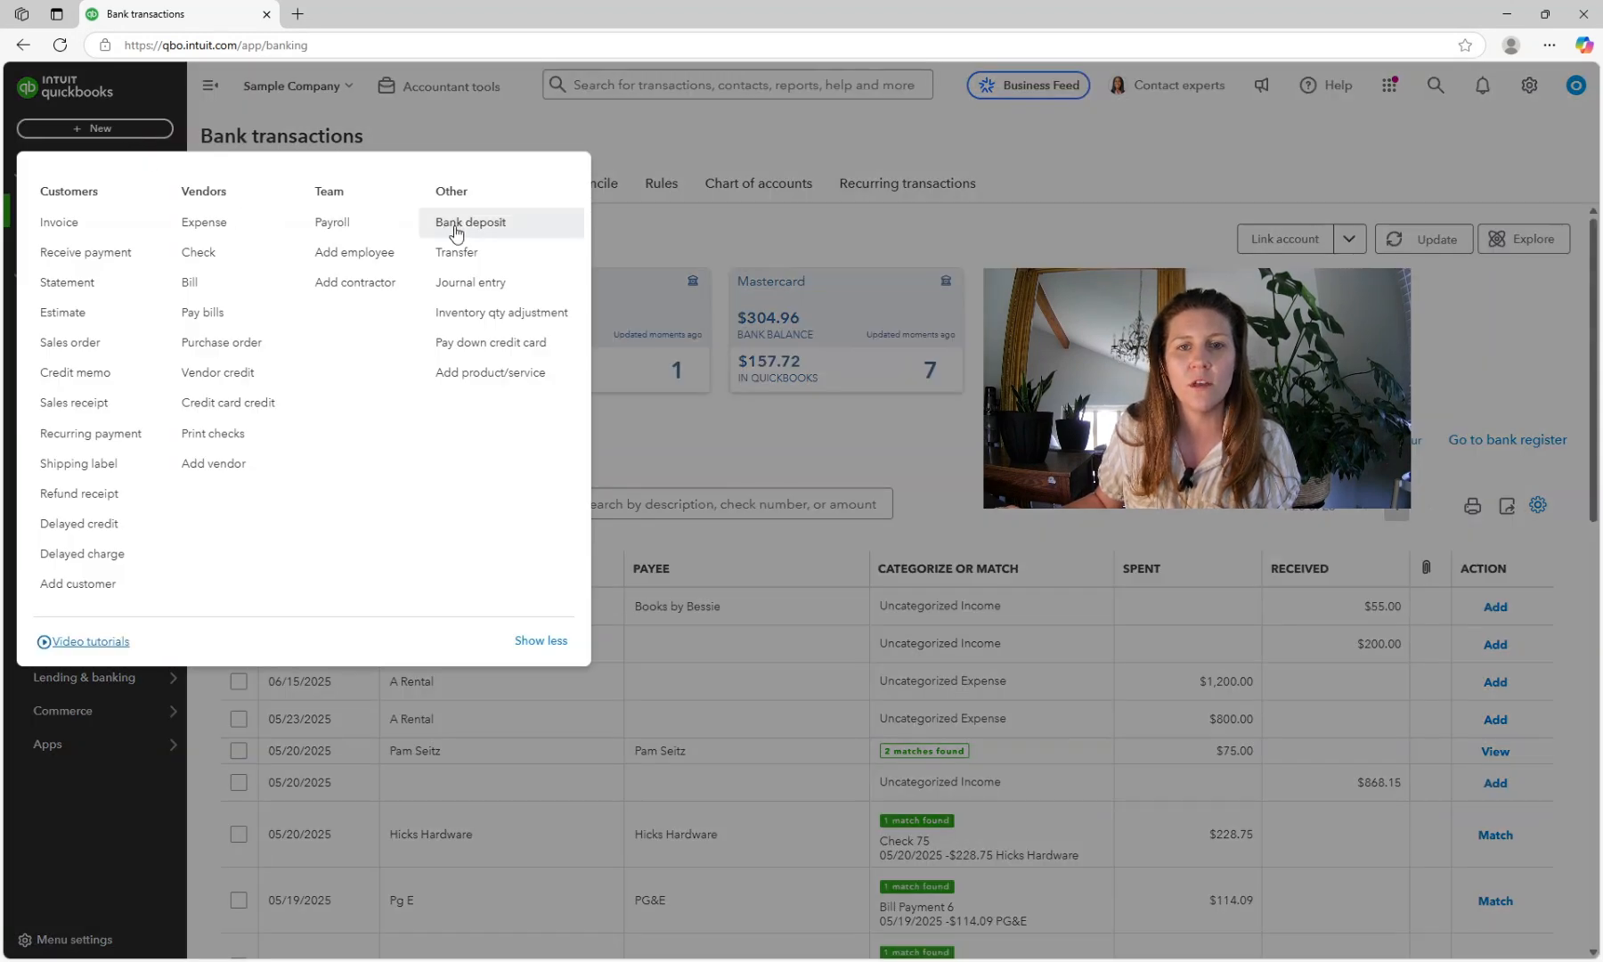
left_click(455, 233)
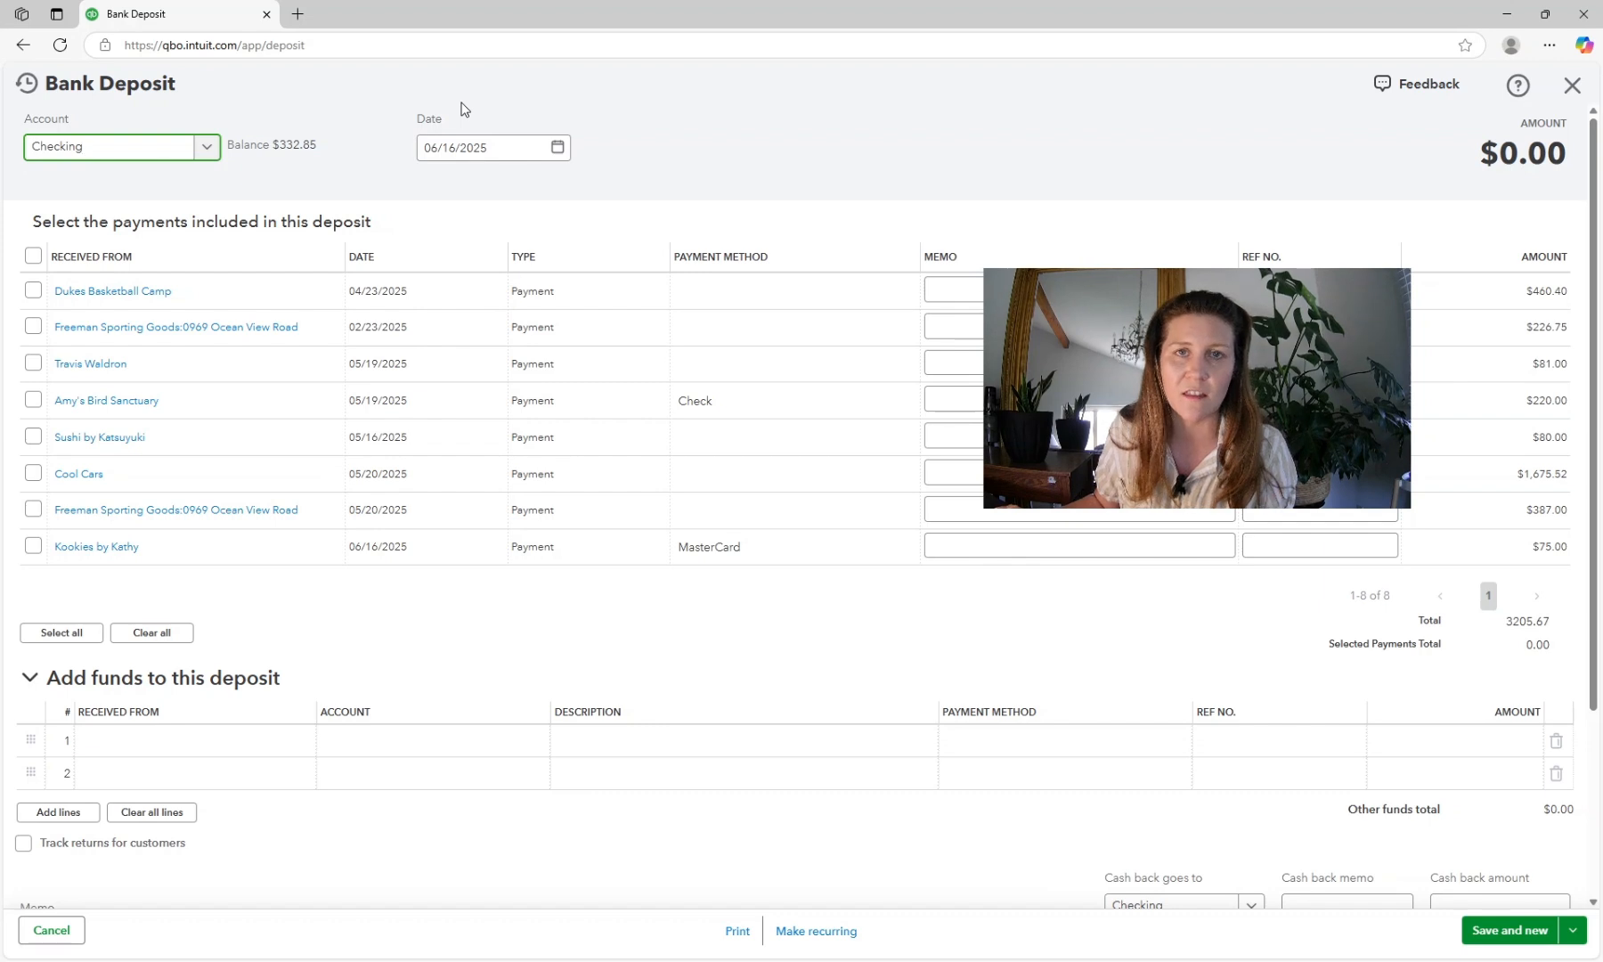
left_click(34, 291)
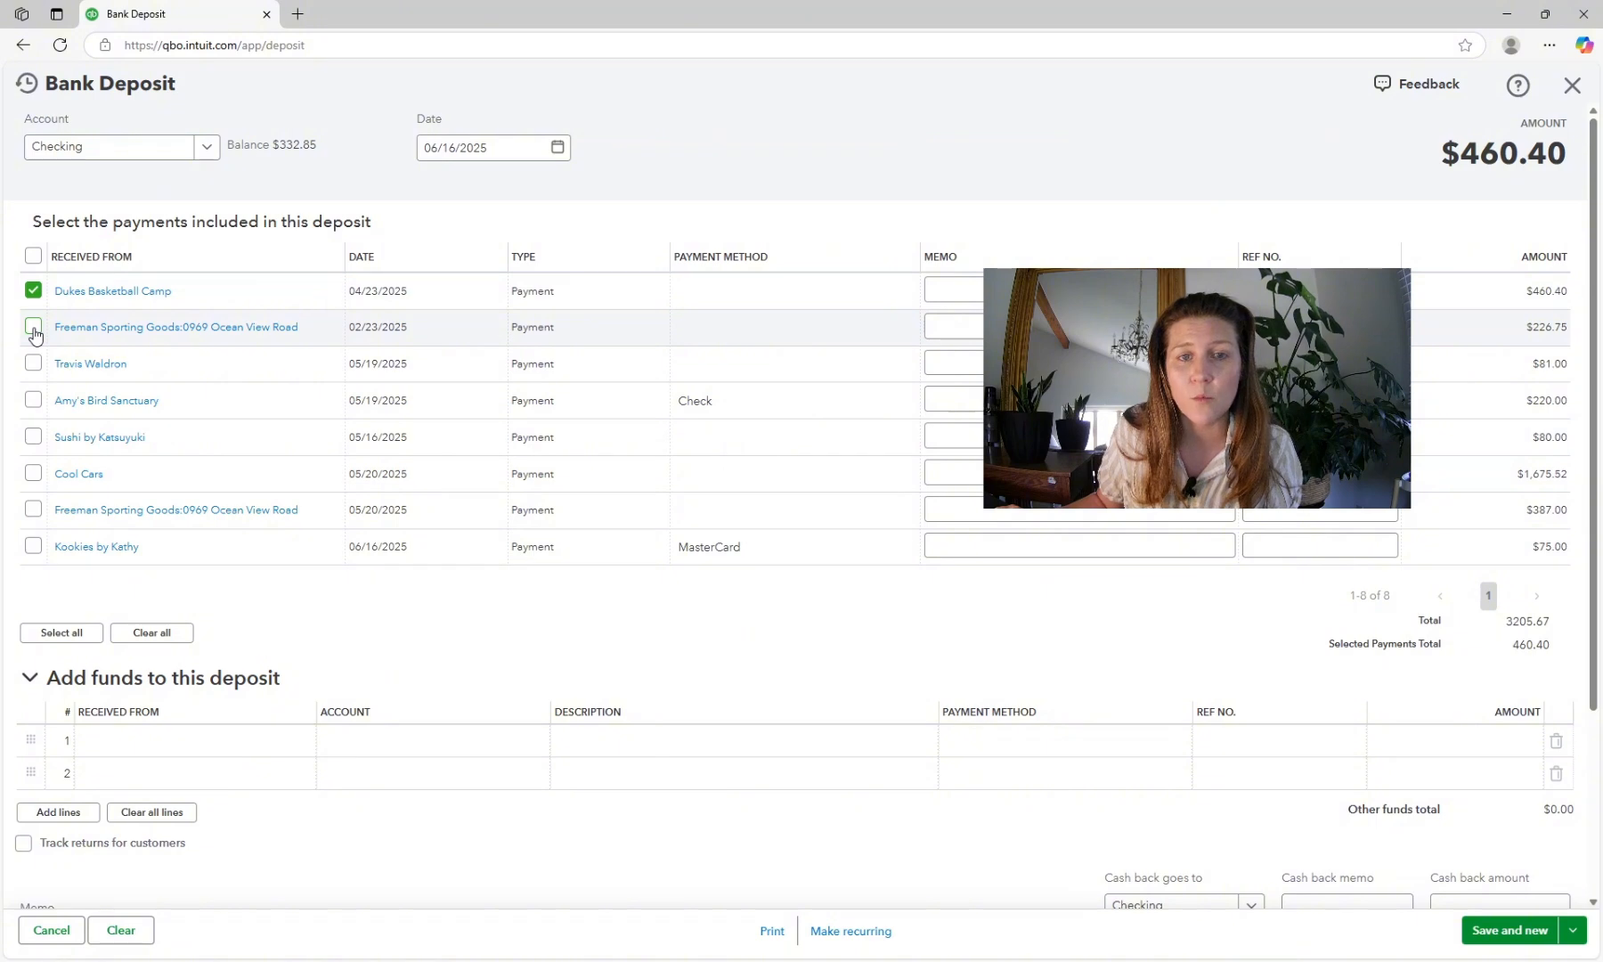
left_click(34, 328)
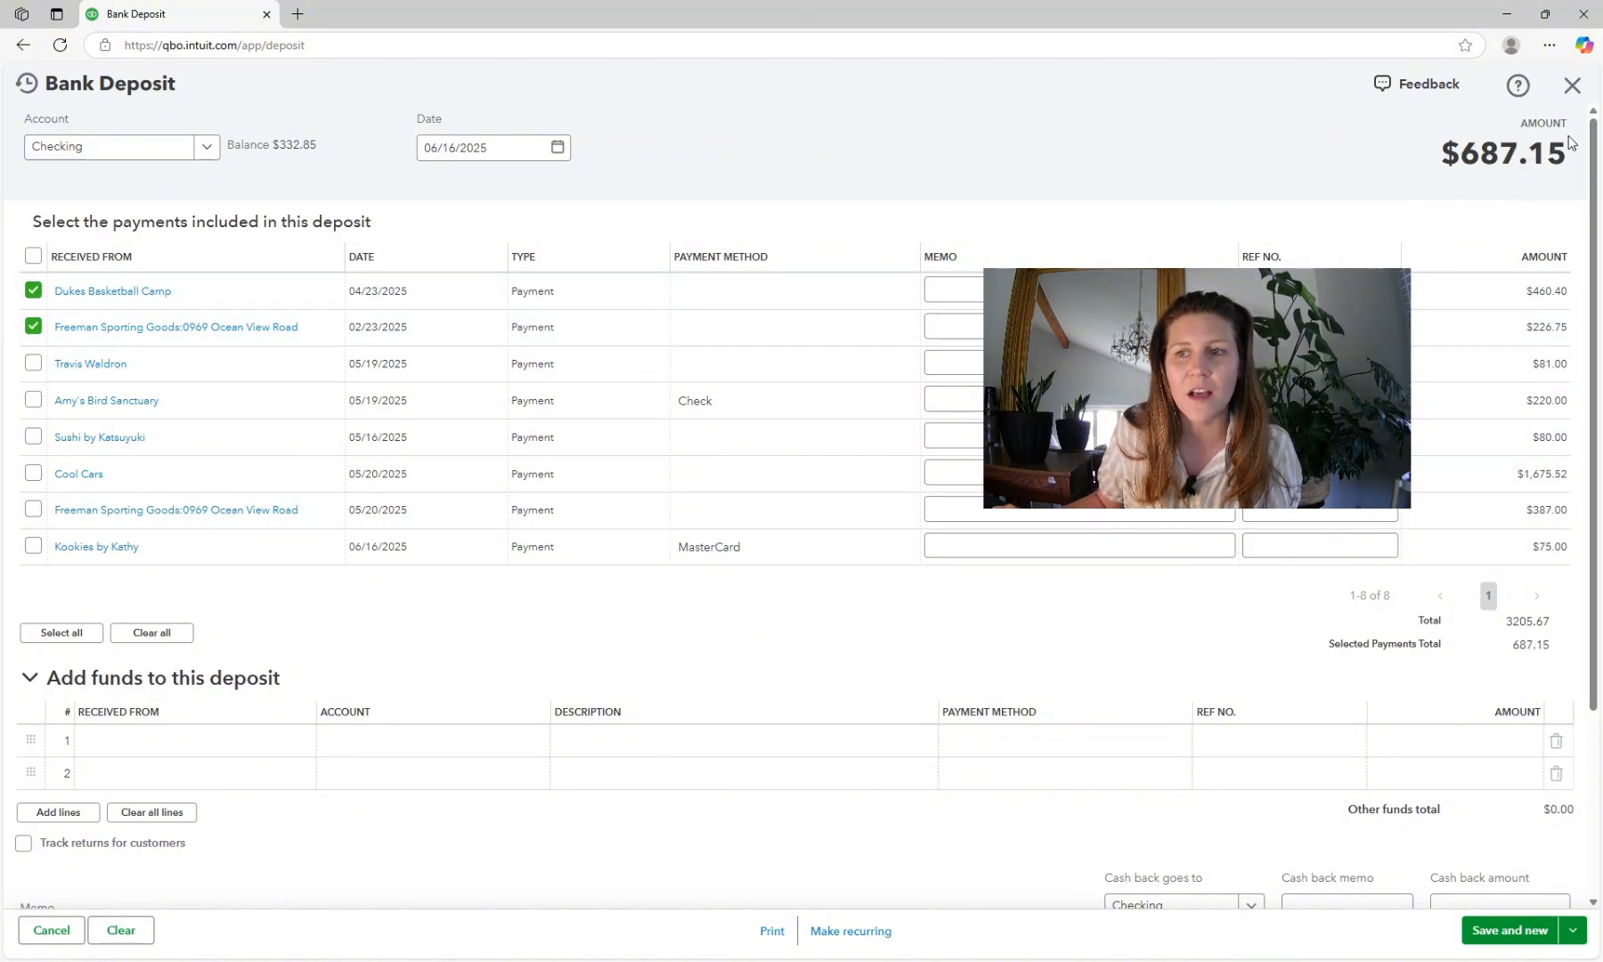
left_click(35, 365)
left_click(33, 401)
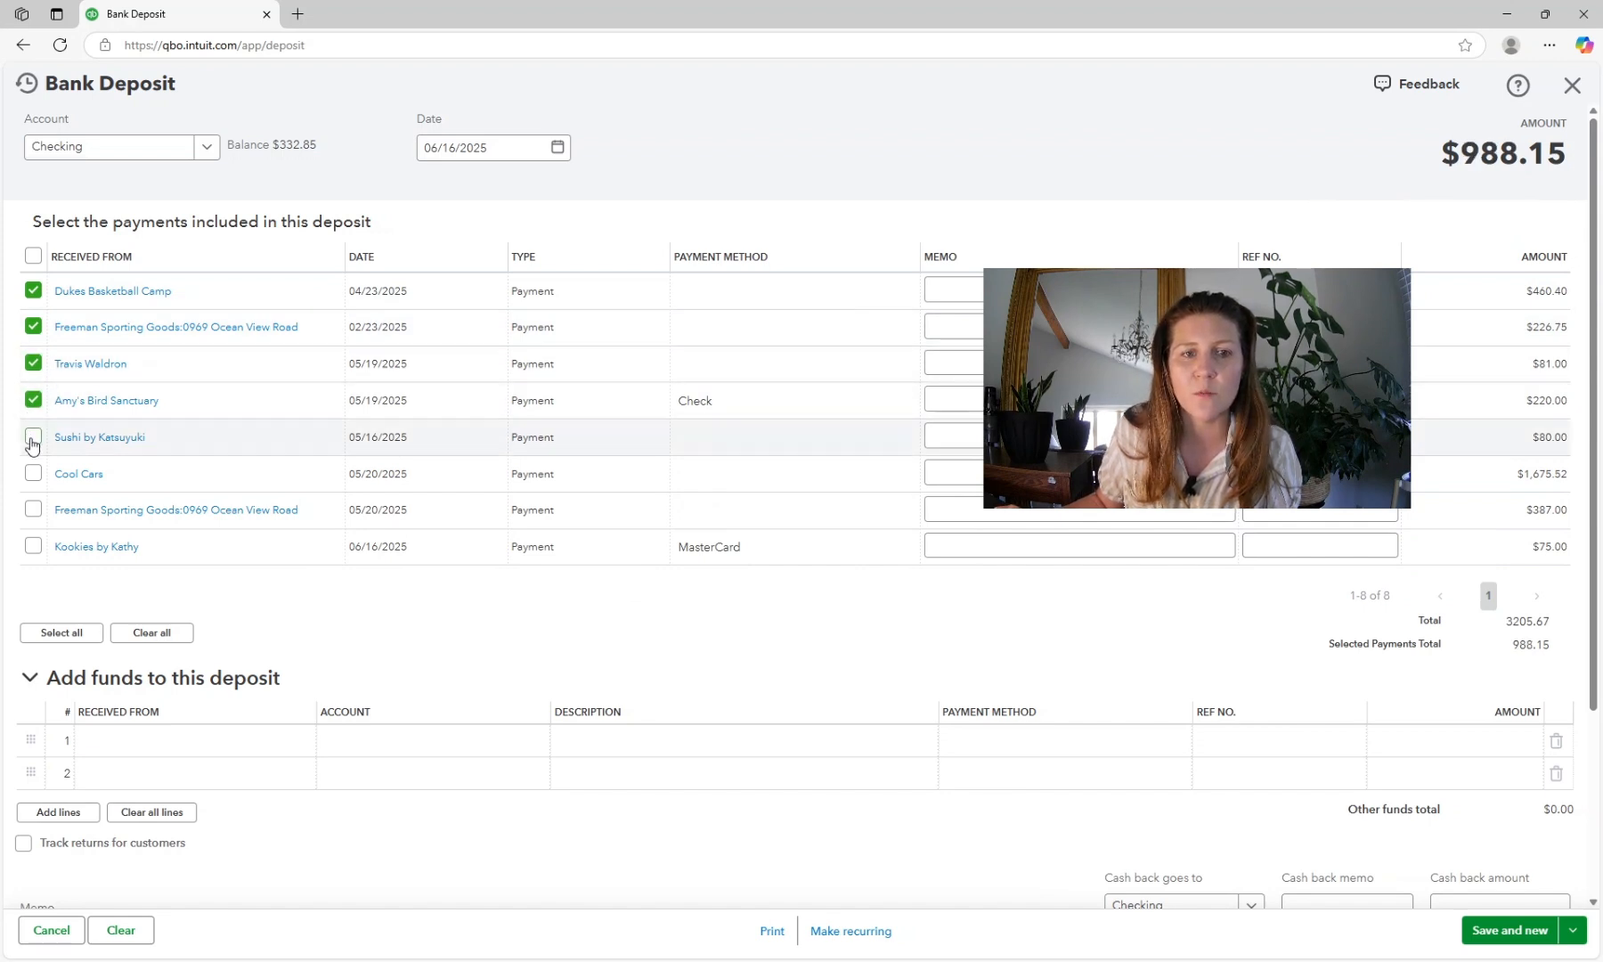
left_click(32, 439)
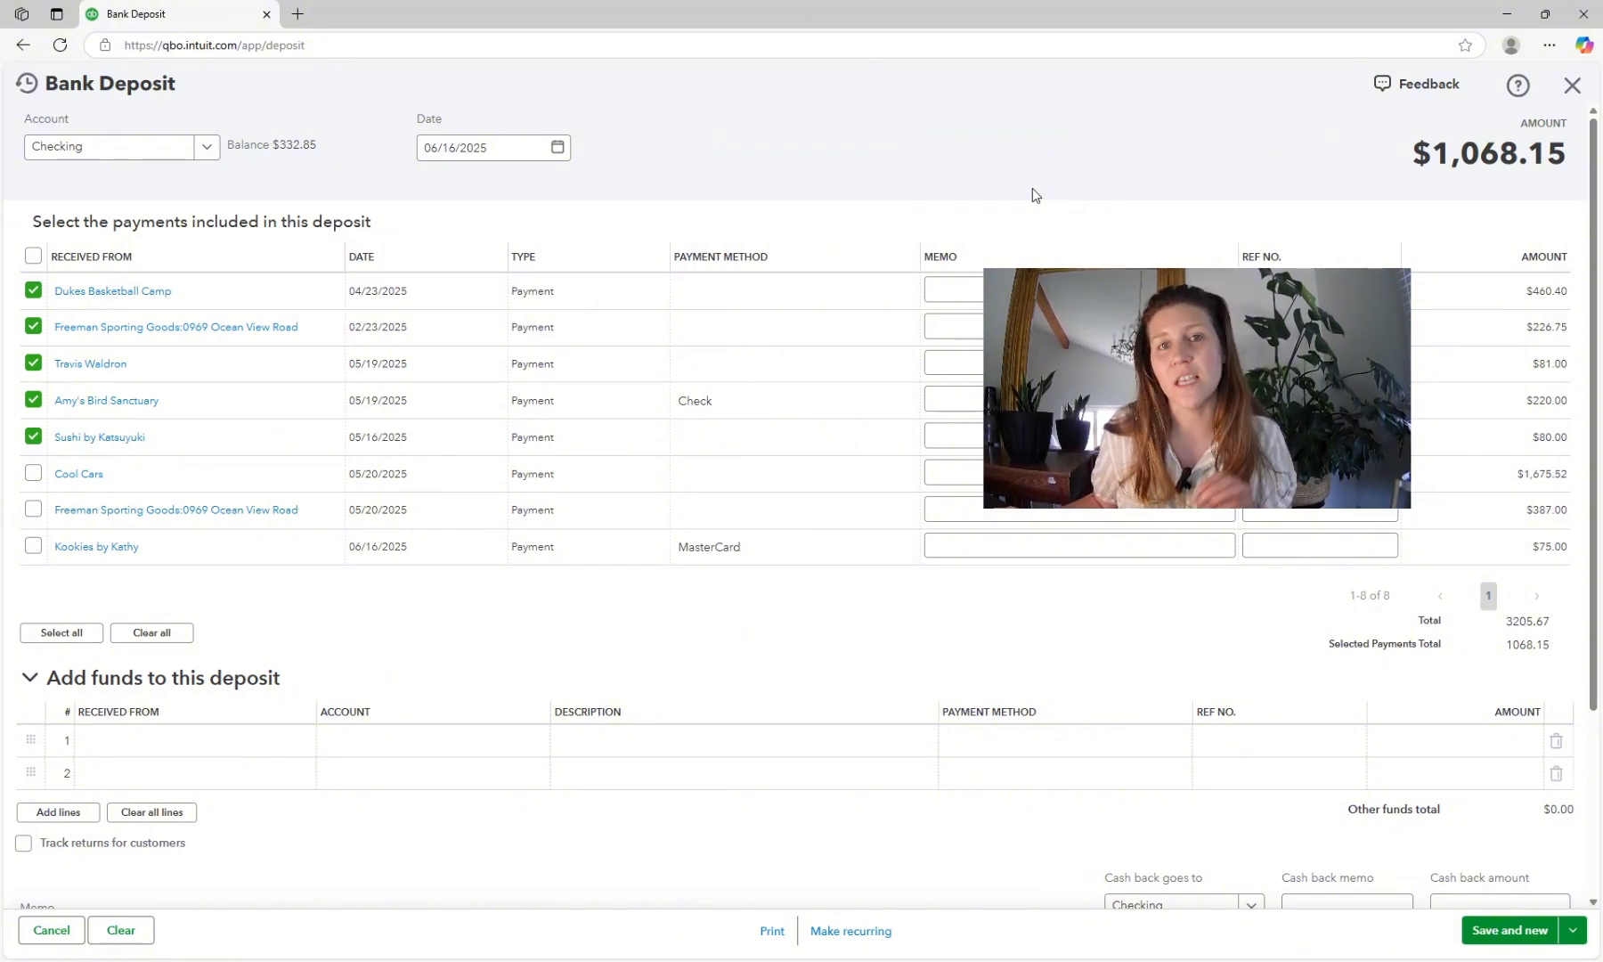
Direct $200 cash back to Savings with the memo "Savings Deposit", and save and close the deposit
scroll(709, 575, "down", 2)
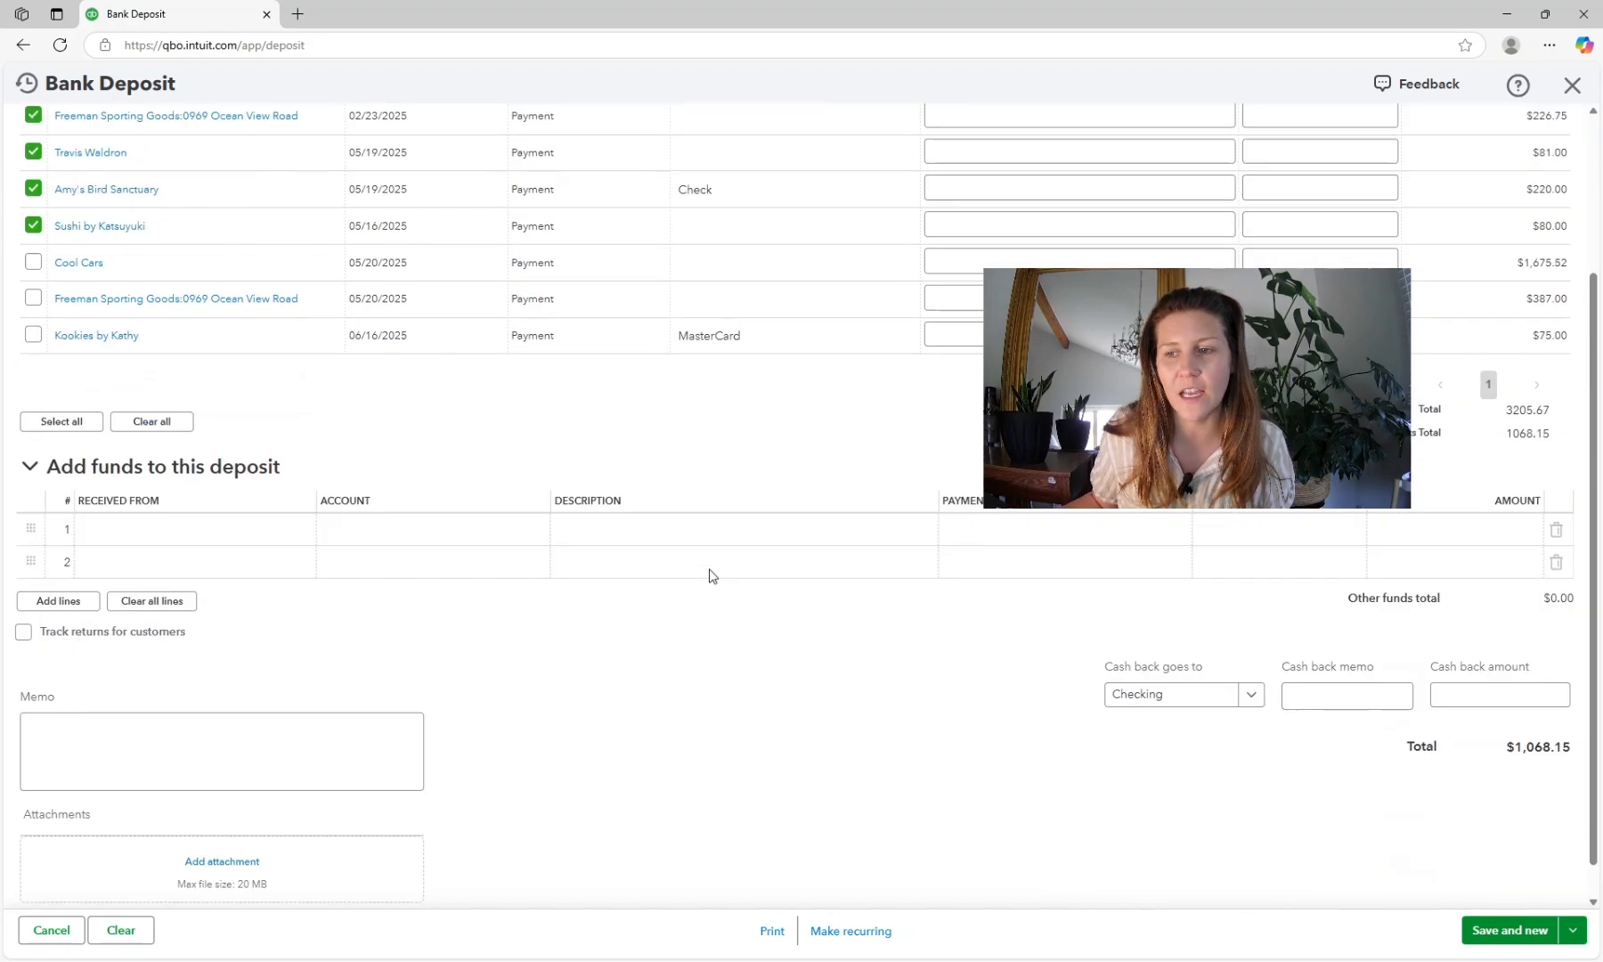
scroll(710, 575, "down", 1)
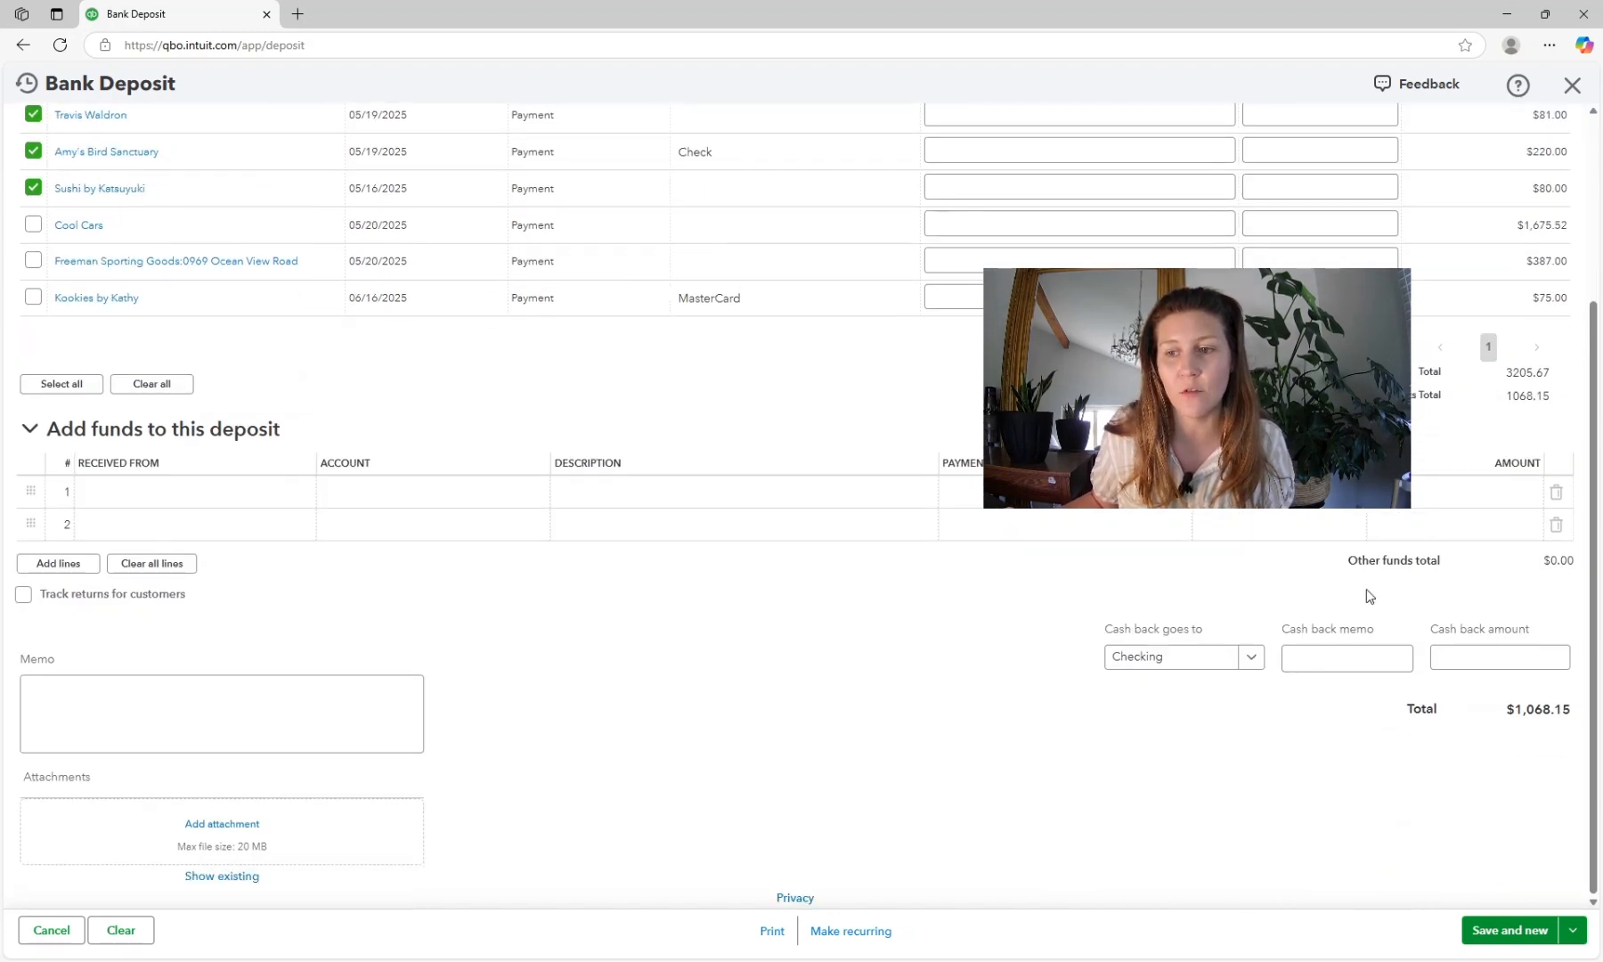
left_click(1251, 666)
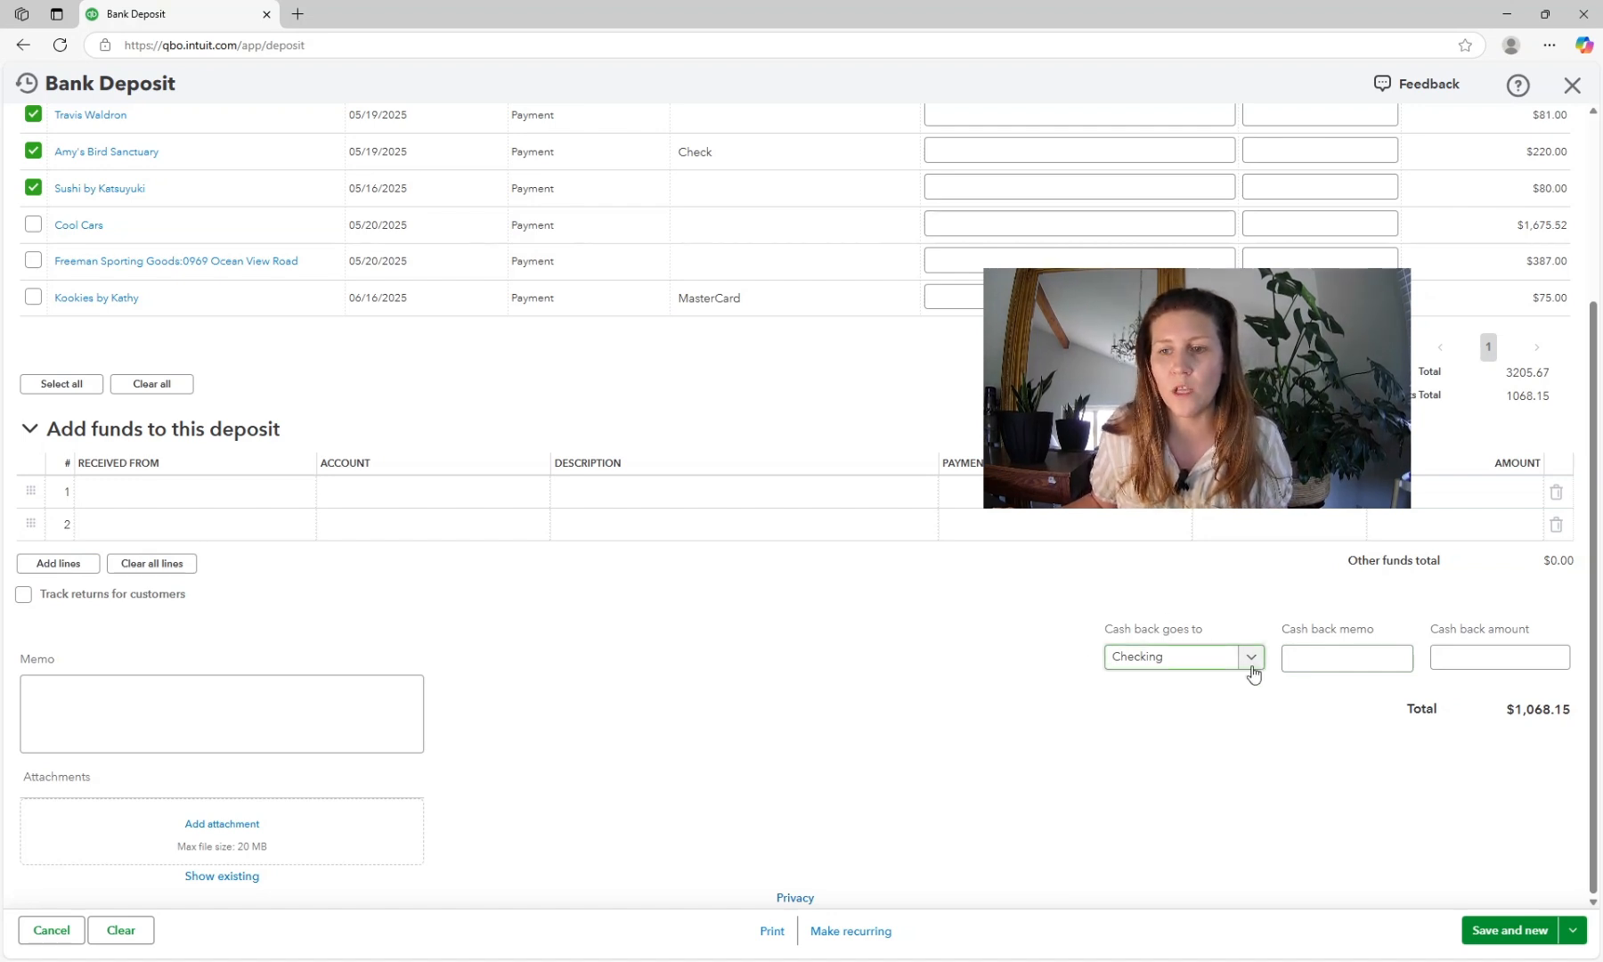
left_click(1251, 670)
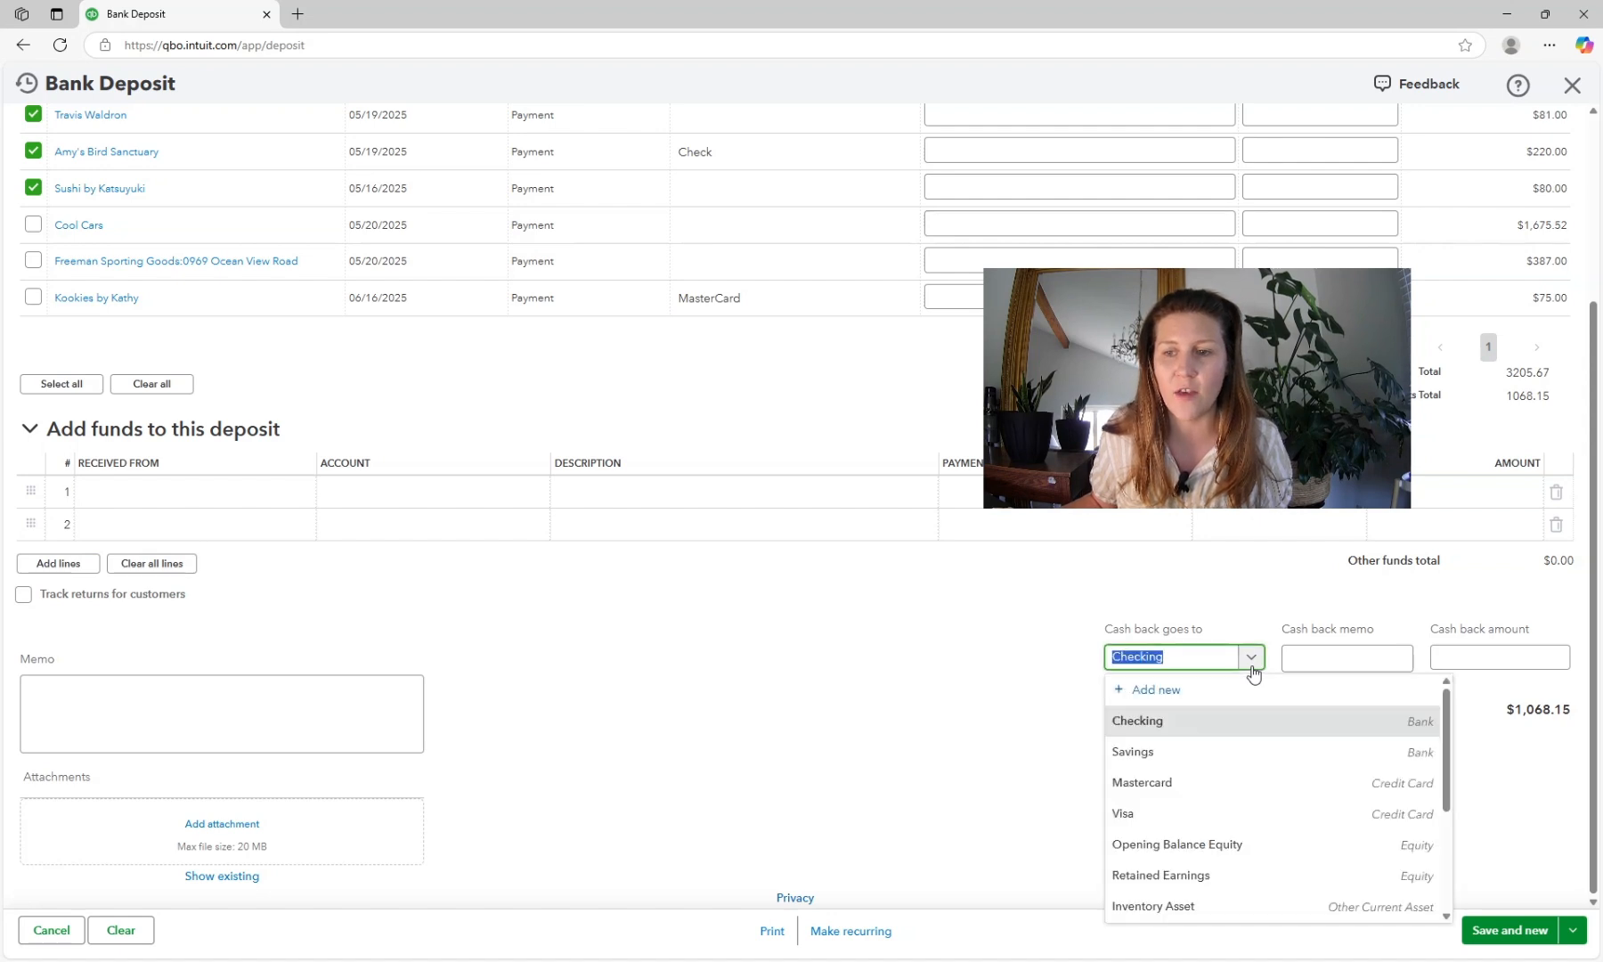
left_click(1166, 757)
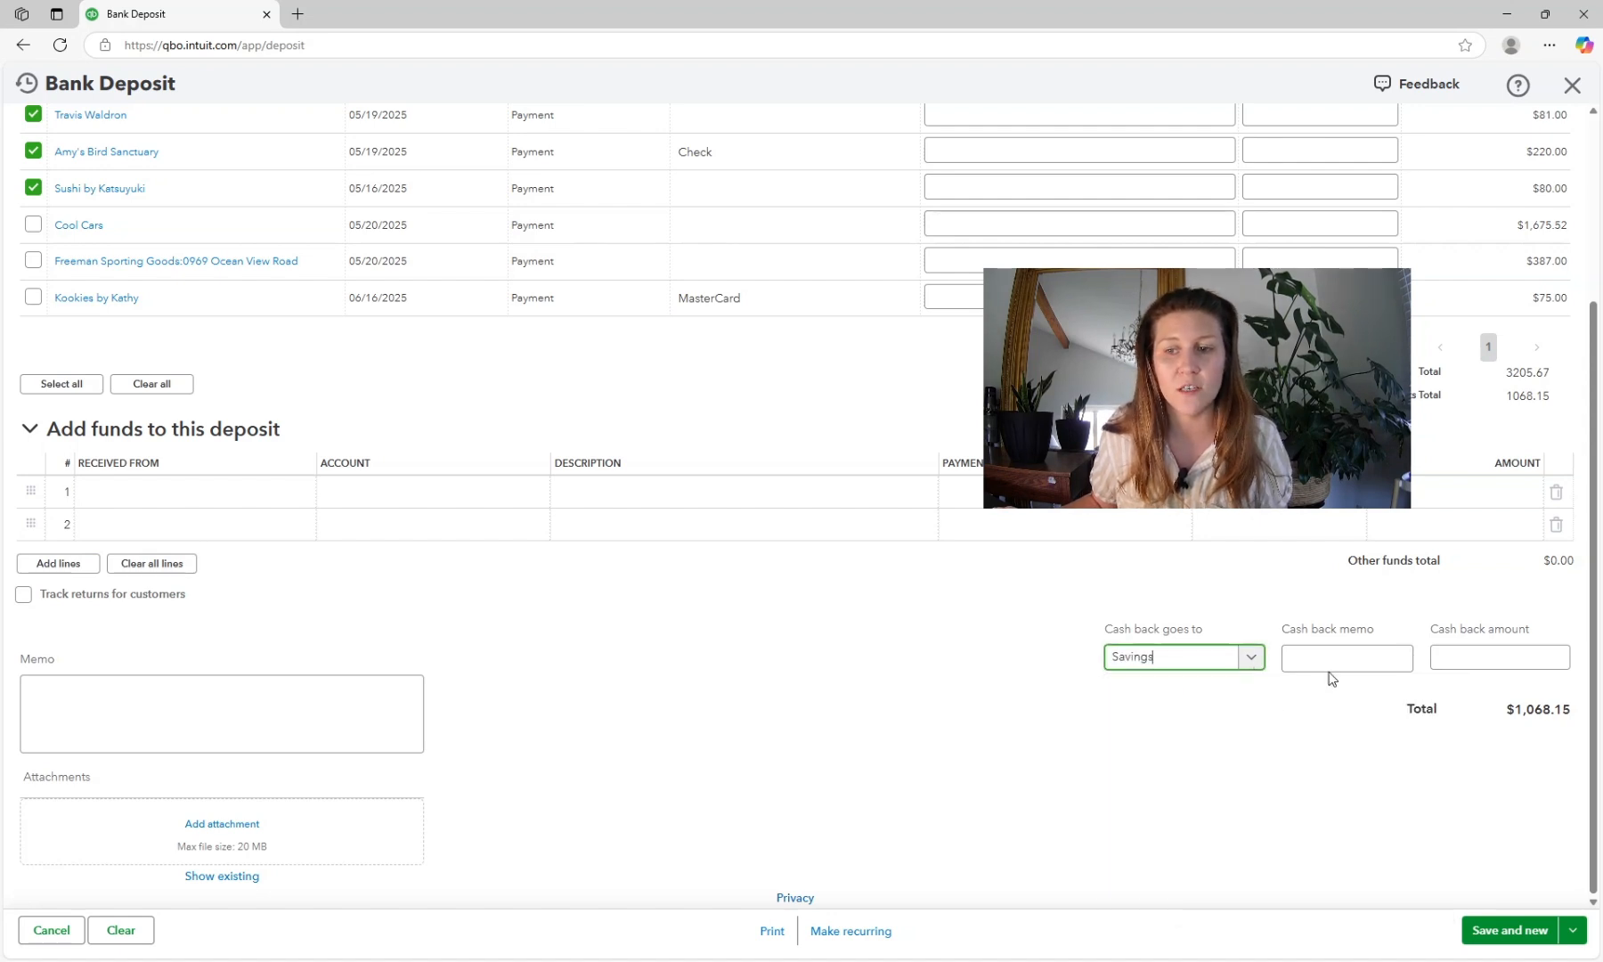
left_click(1338, 669)
type("C")
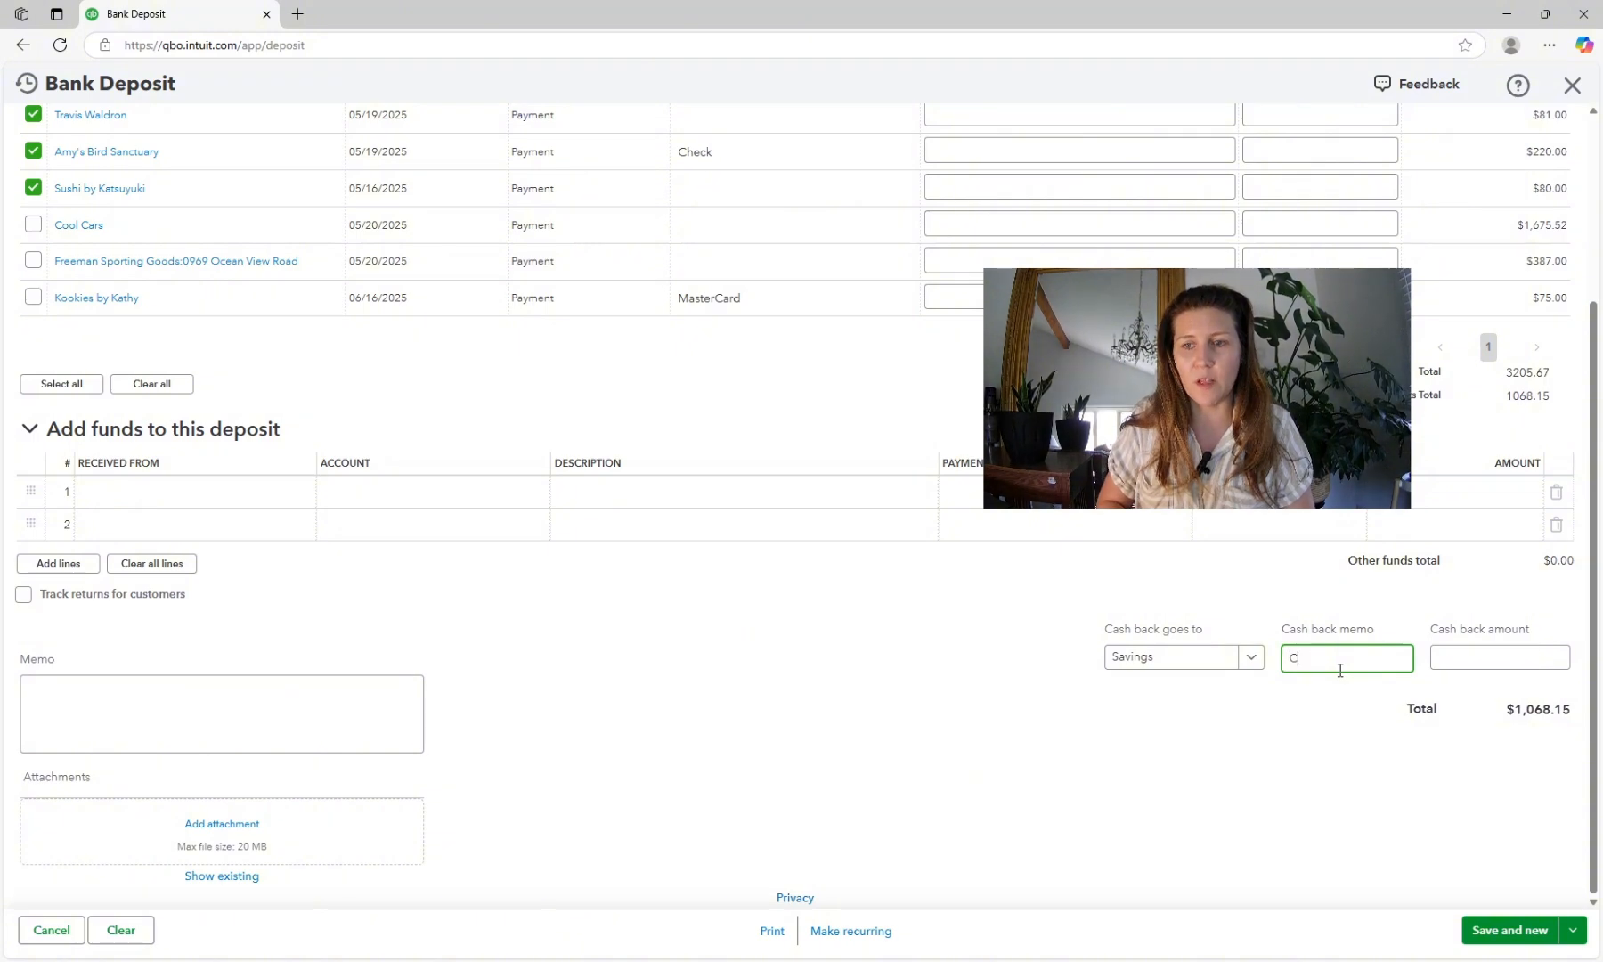
type("Savings ")
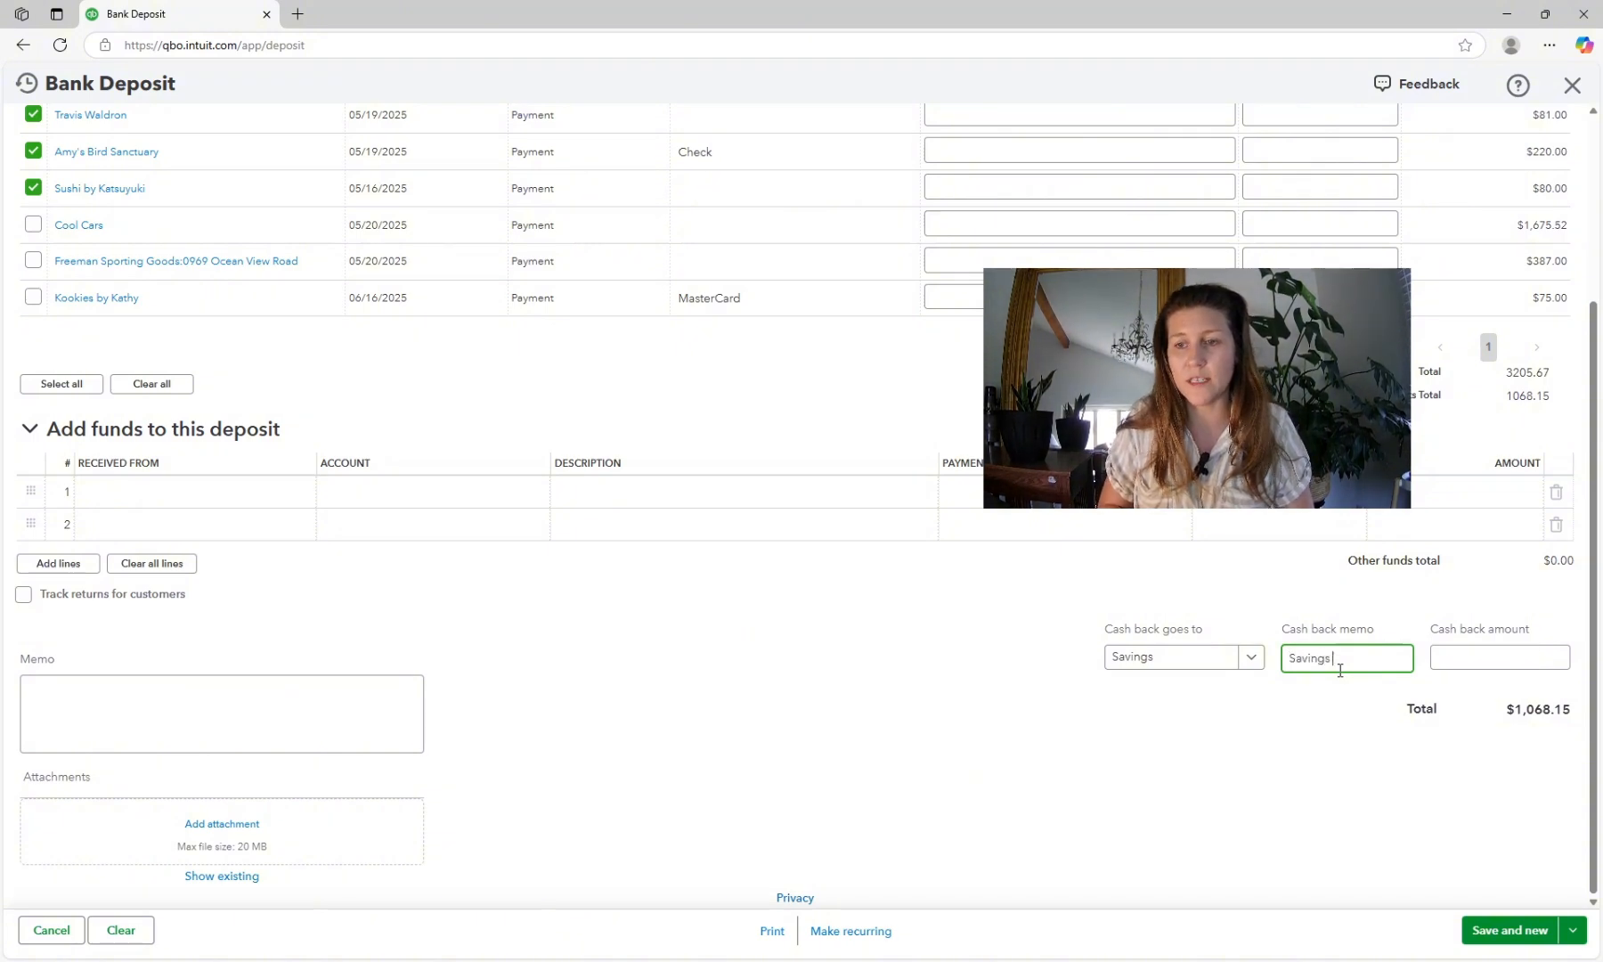
type("Deposit")
key("Tab")
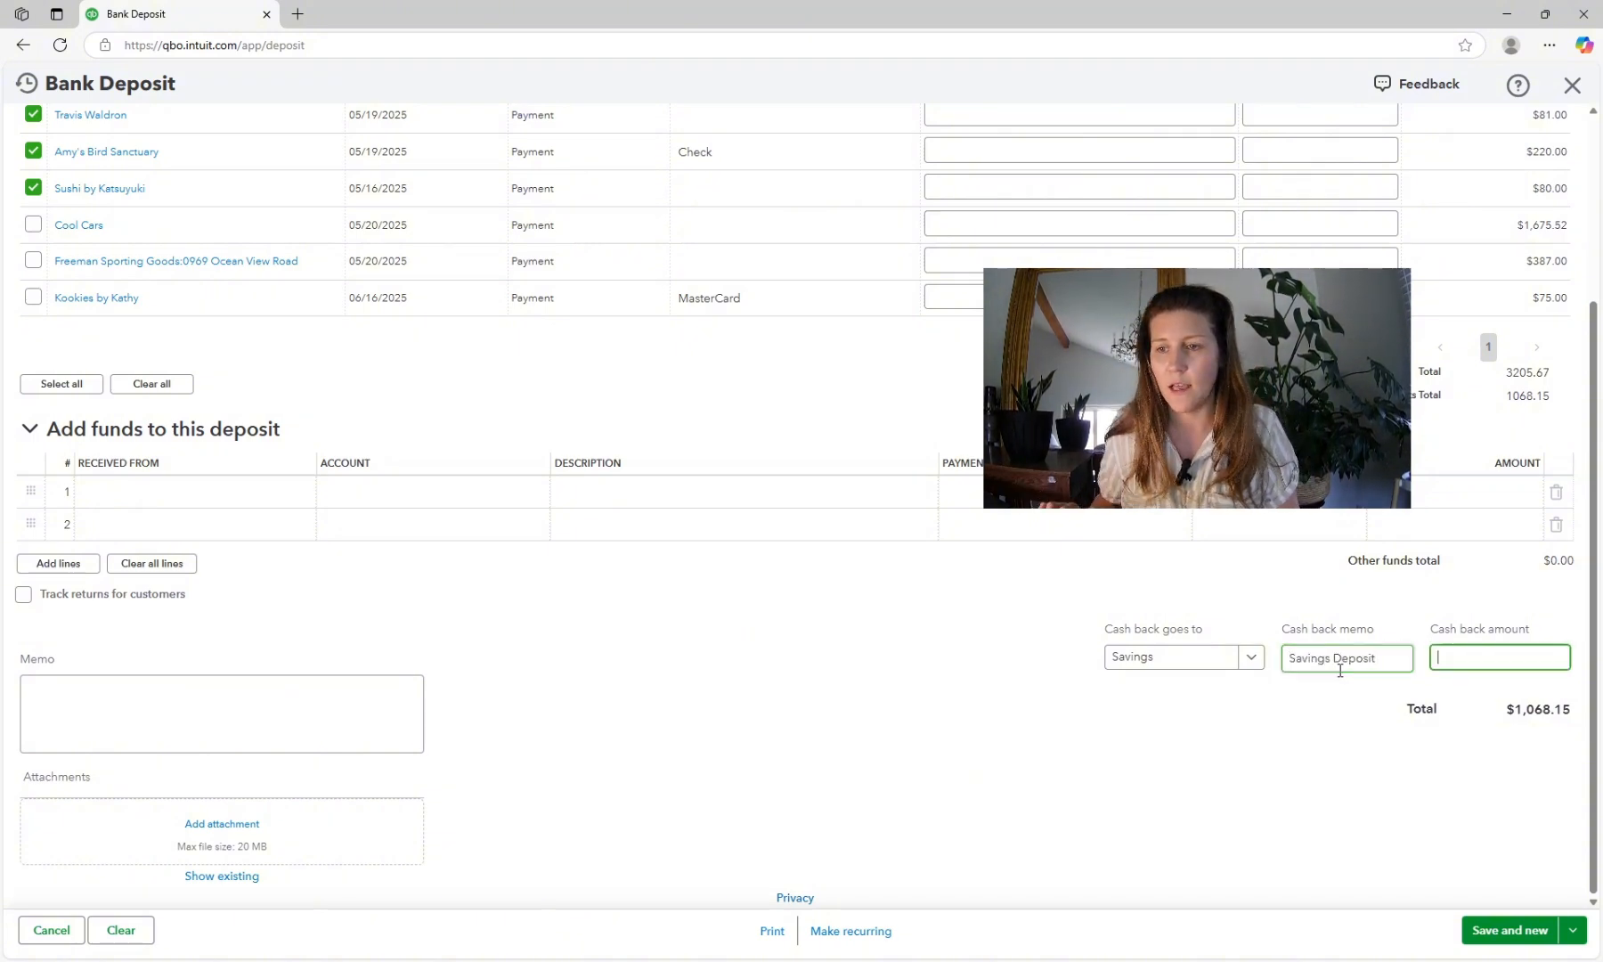
type("200")
key("Tab")
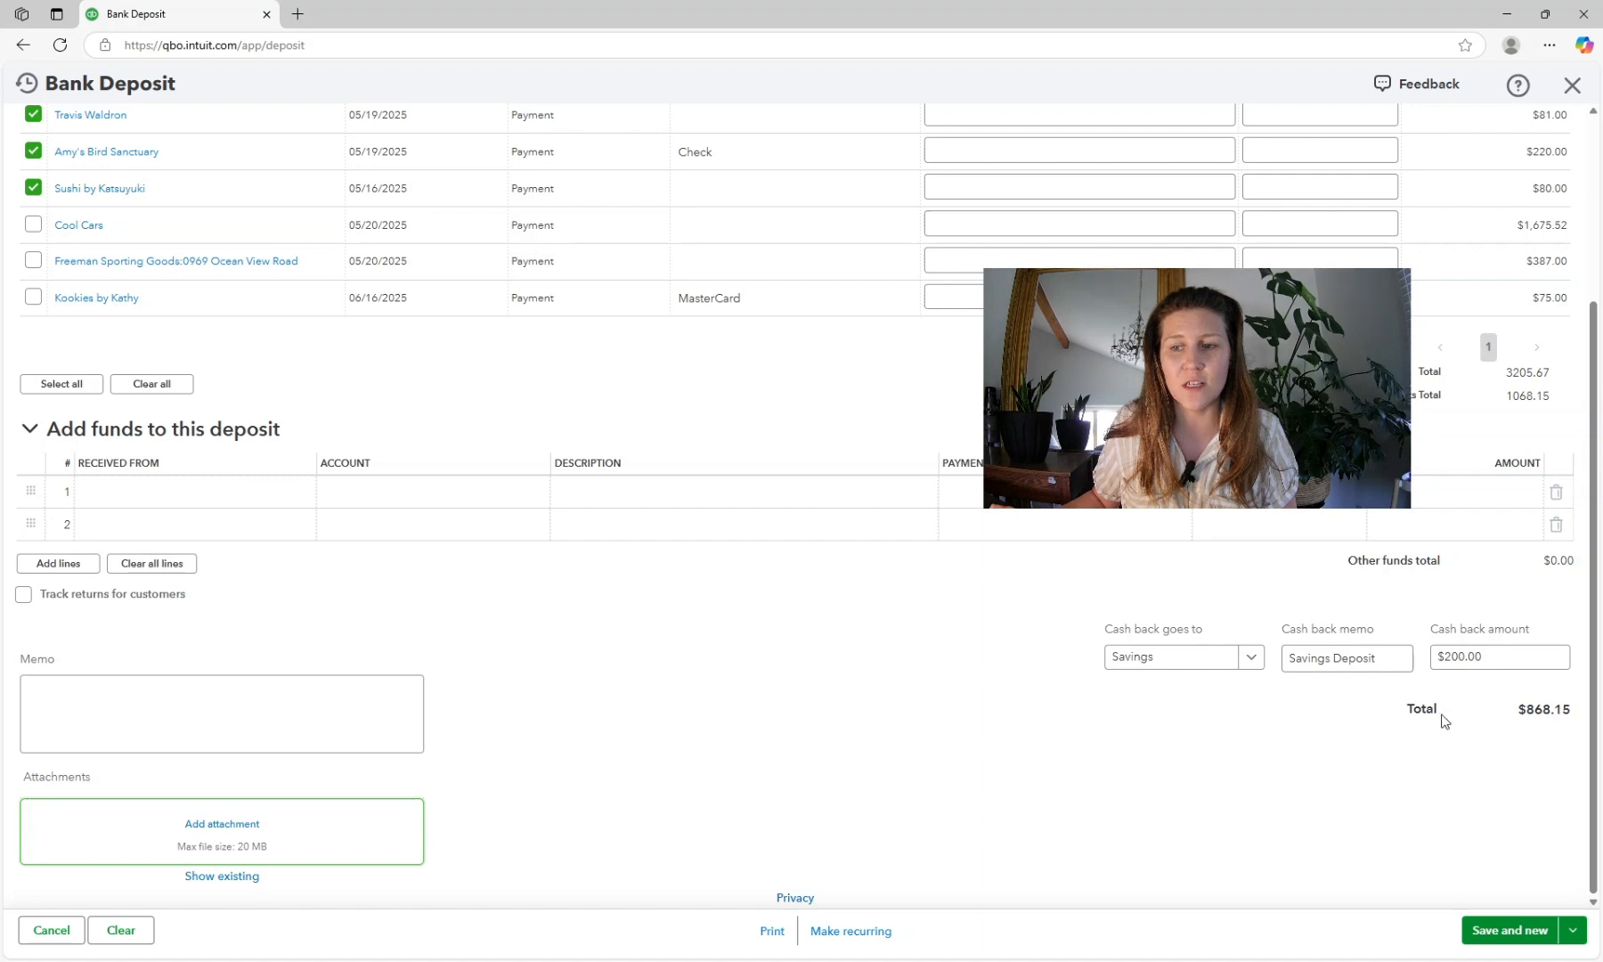
scroll(1549, 728, "up", 3)
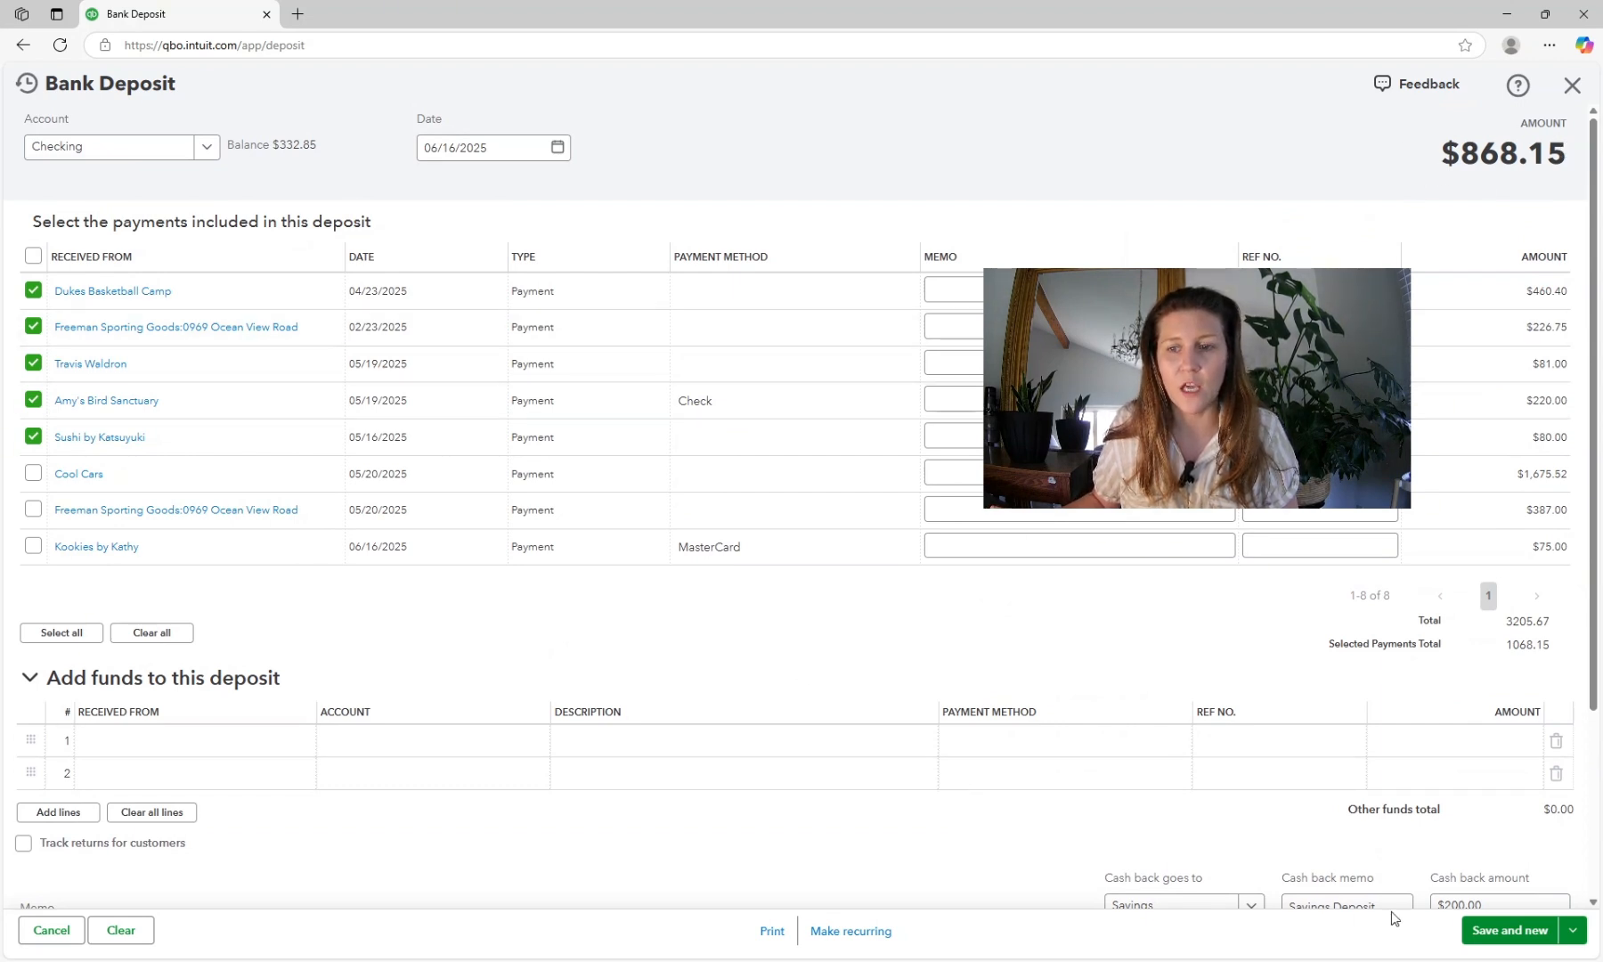
left_click(1572, 934)
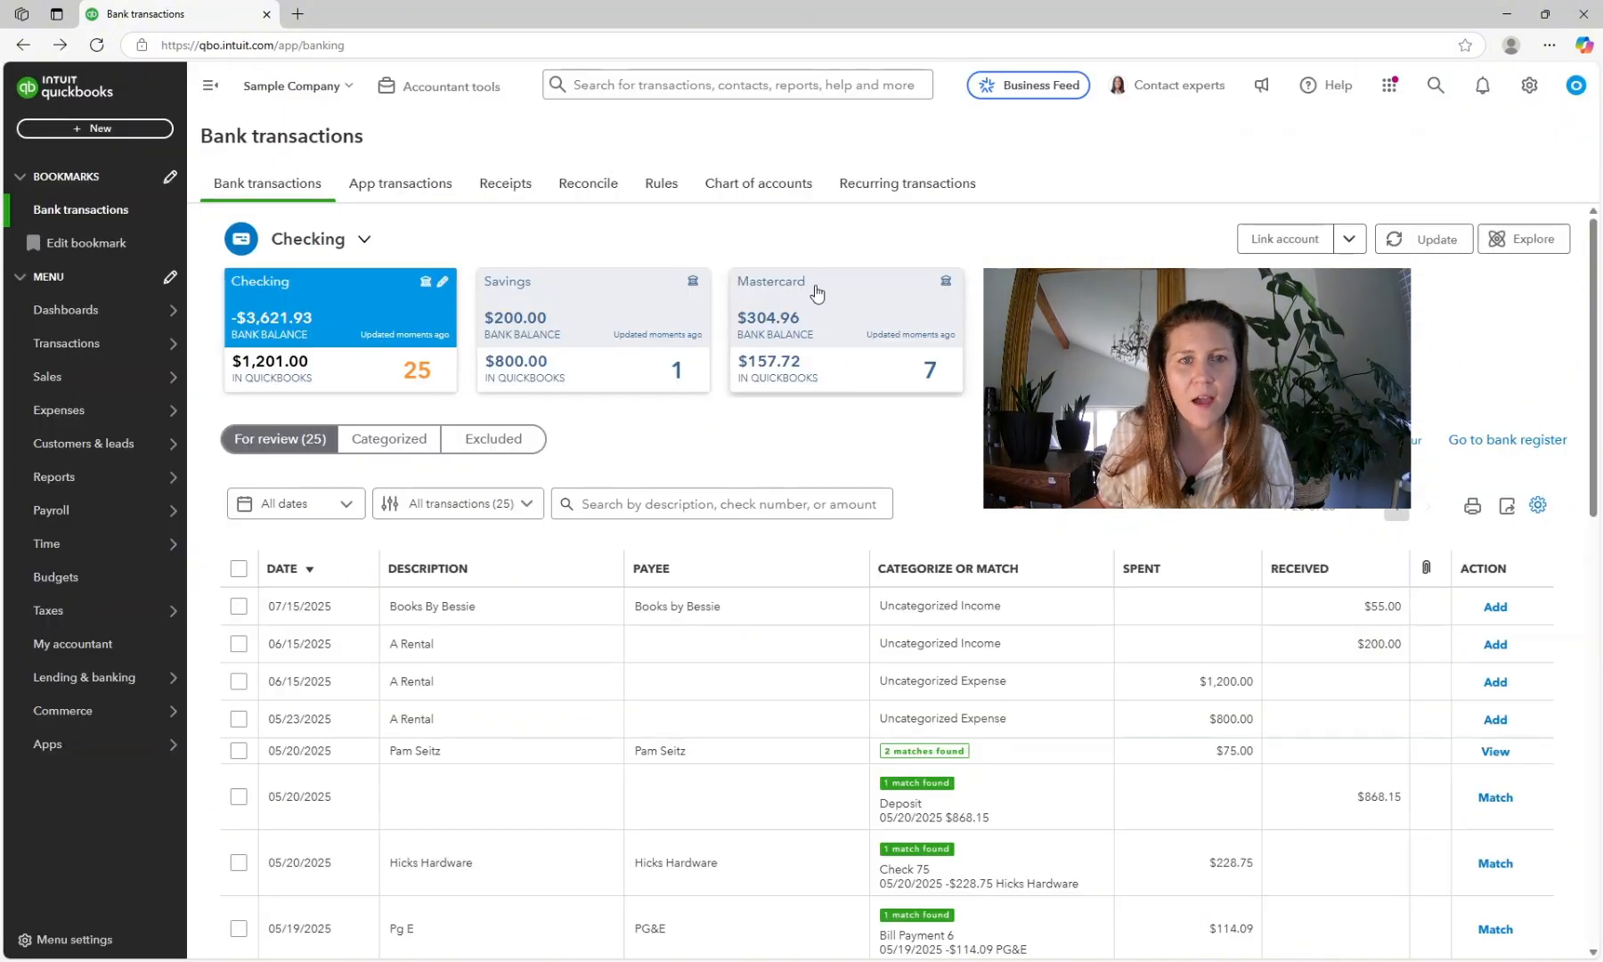
Match the $868.15 bank transaction in Checking and the $200.00 transaction in Savings to their recorded deposits
scroll(1002, 616, "down", 1)
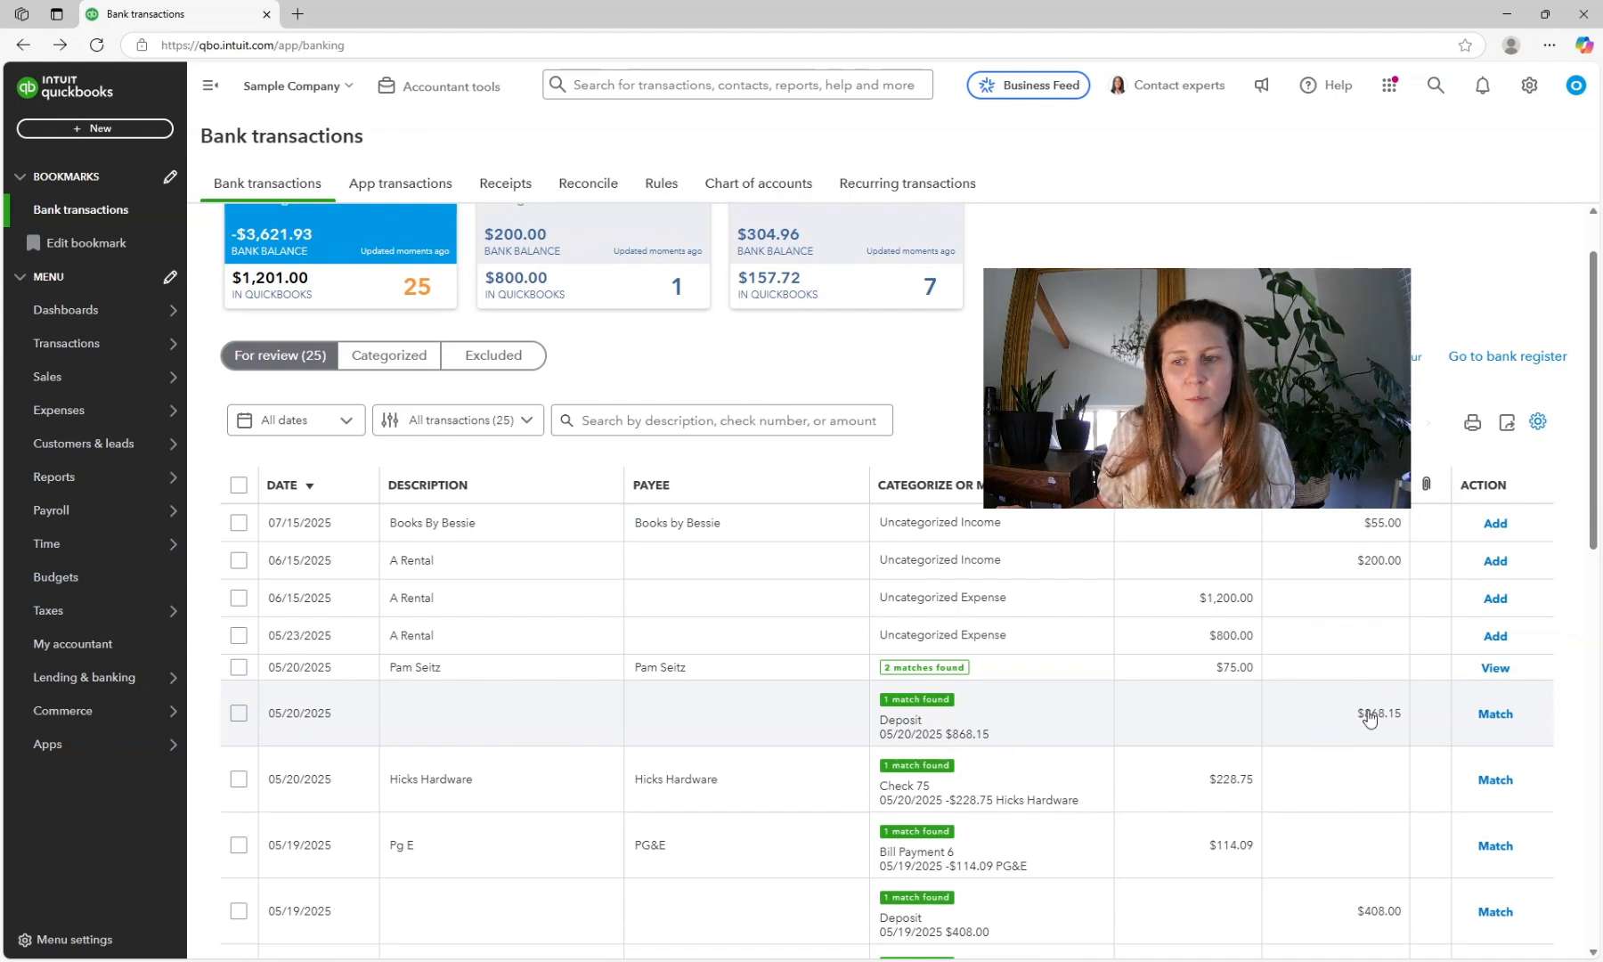
left_click(1497, 715)
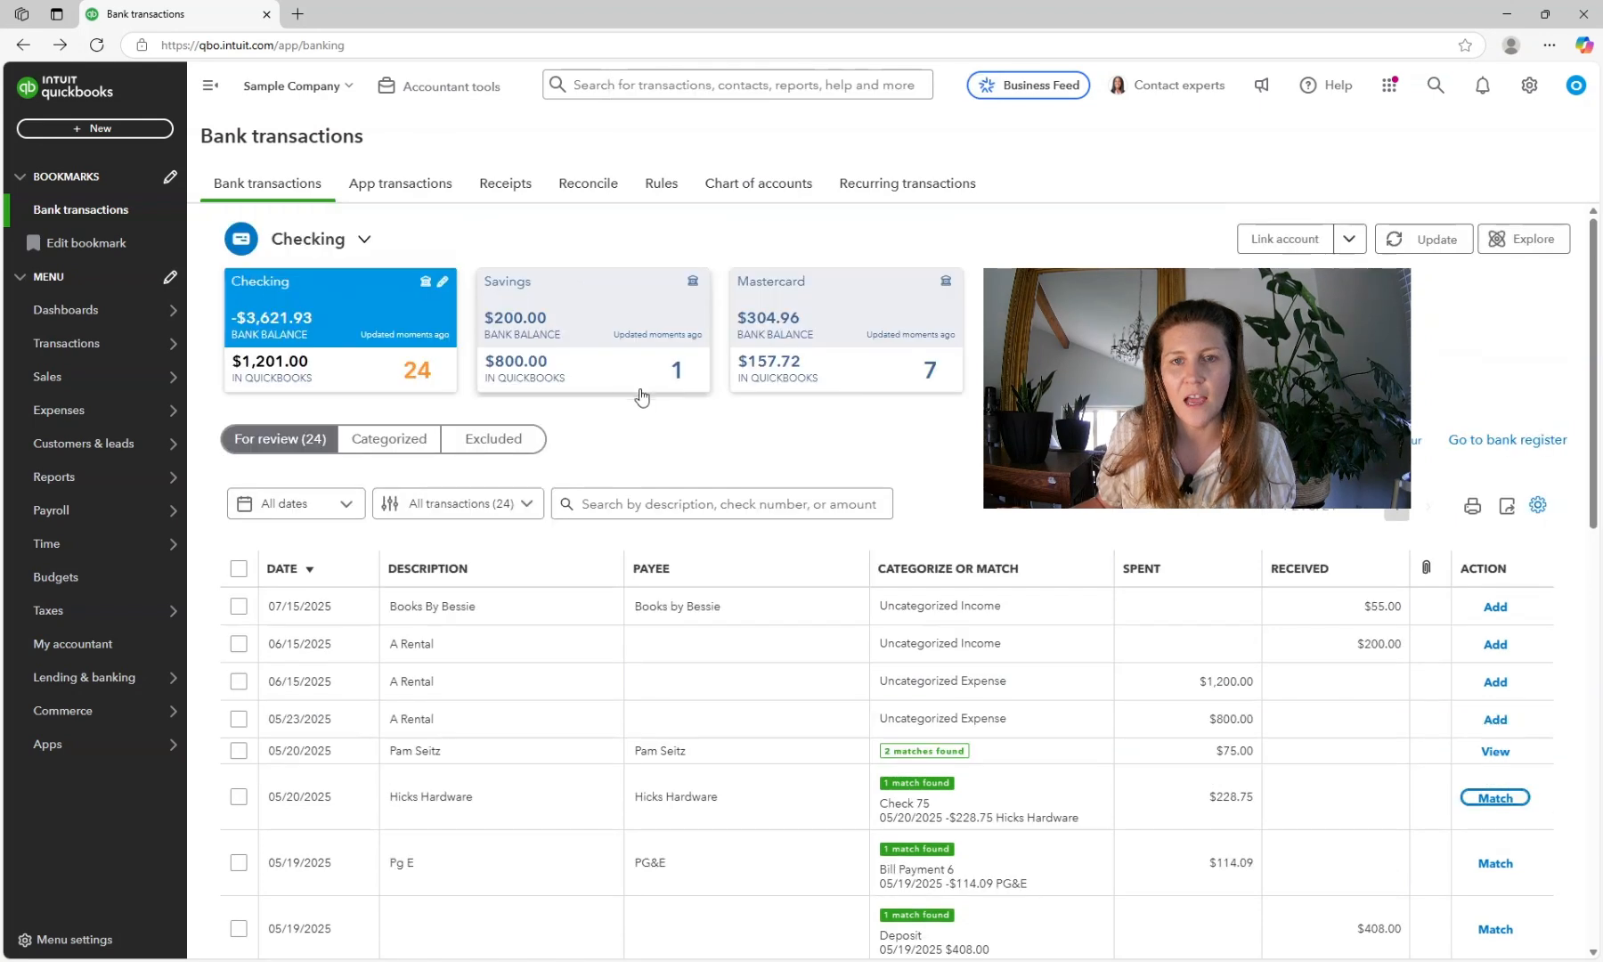
left_click(602, 326)
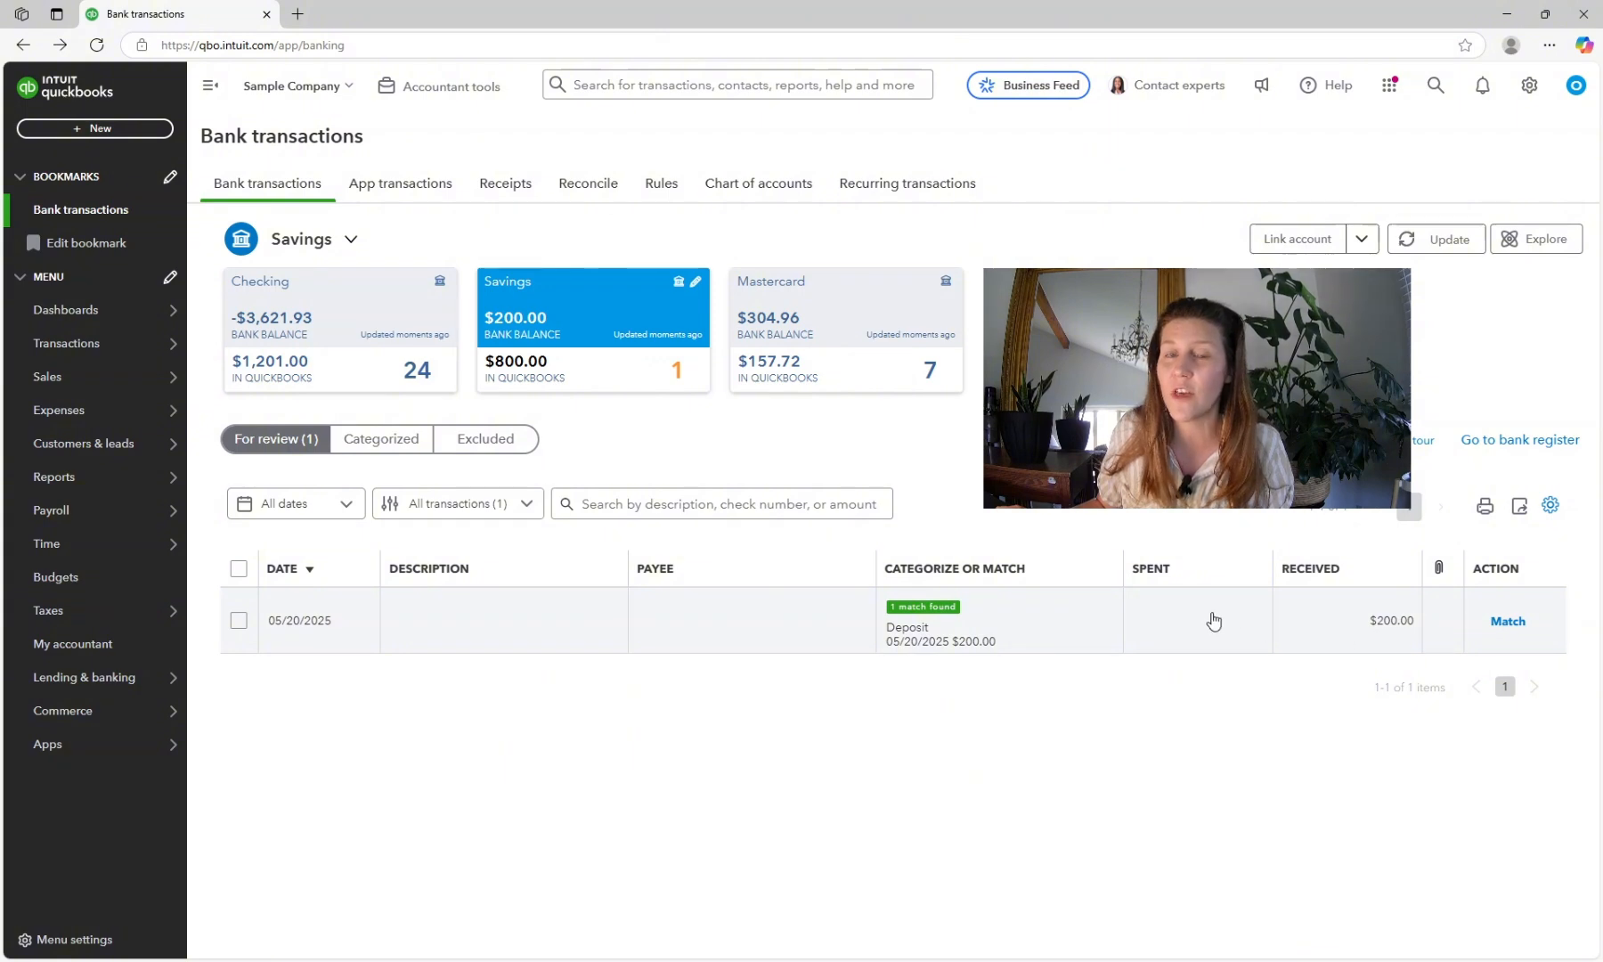
left_click(1508, 622)
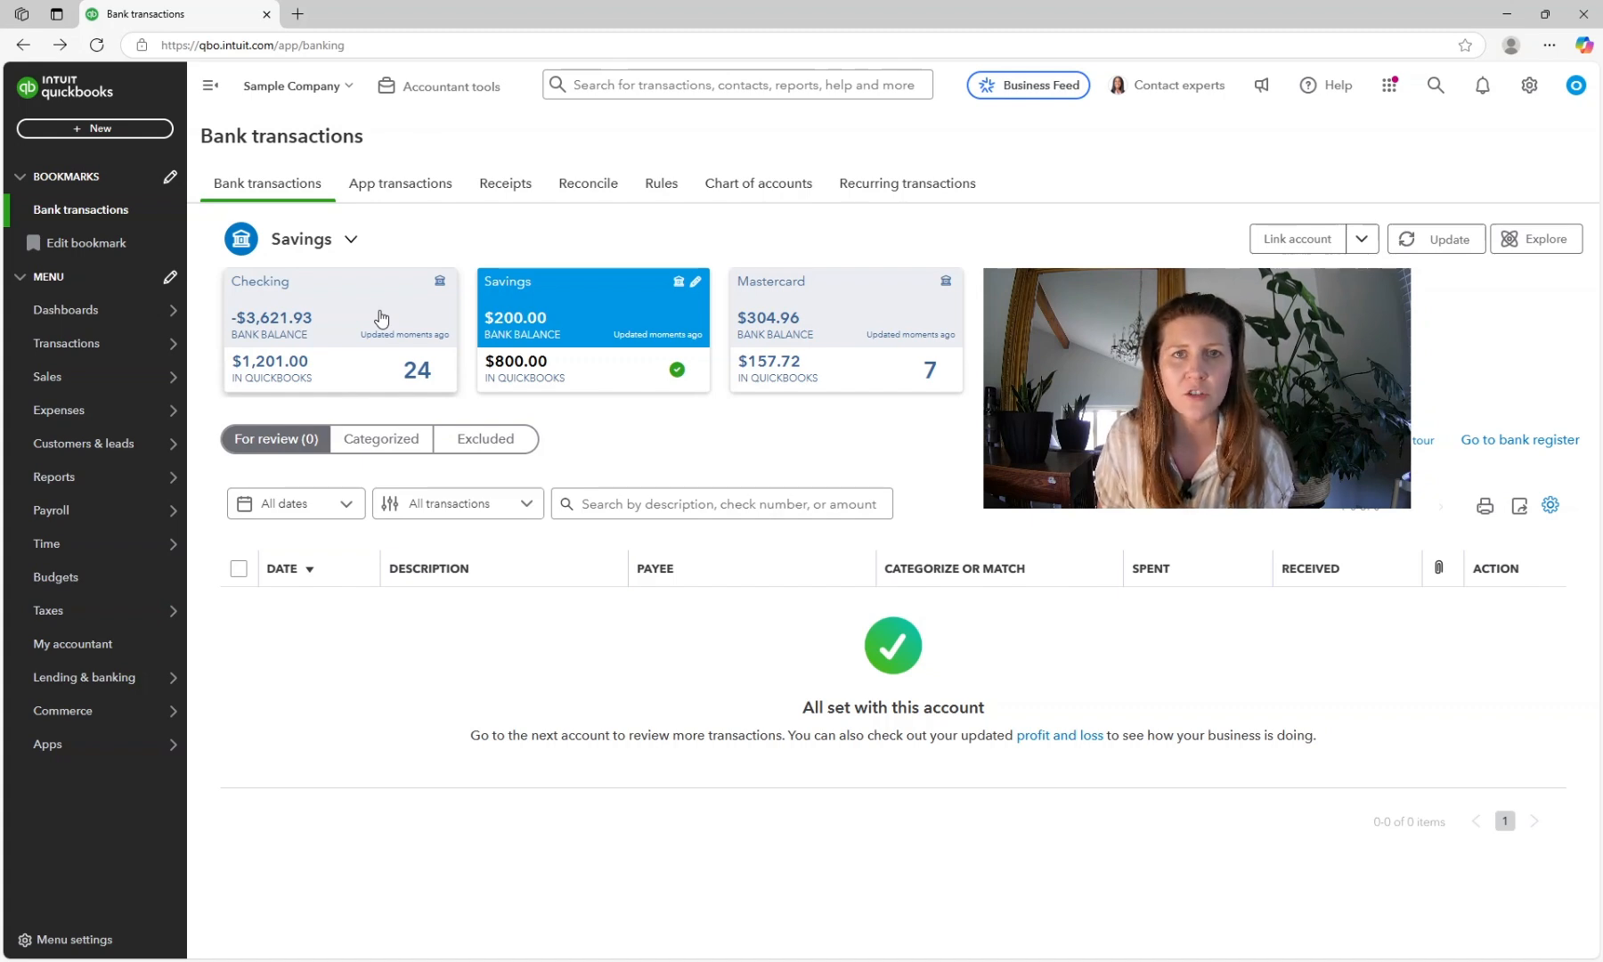
Create a bank deposit to Checking and include the Kookies by Kathy MasterCard payment
left_click(88, 130)
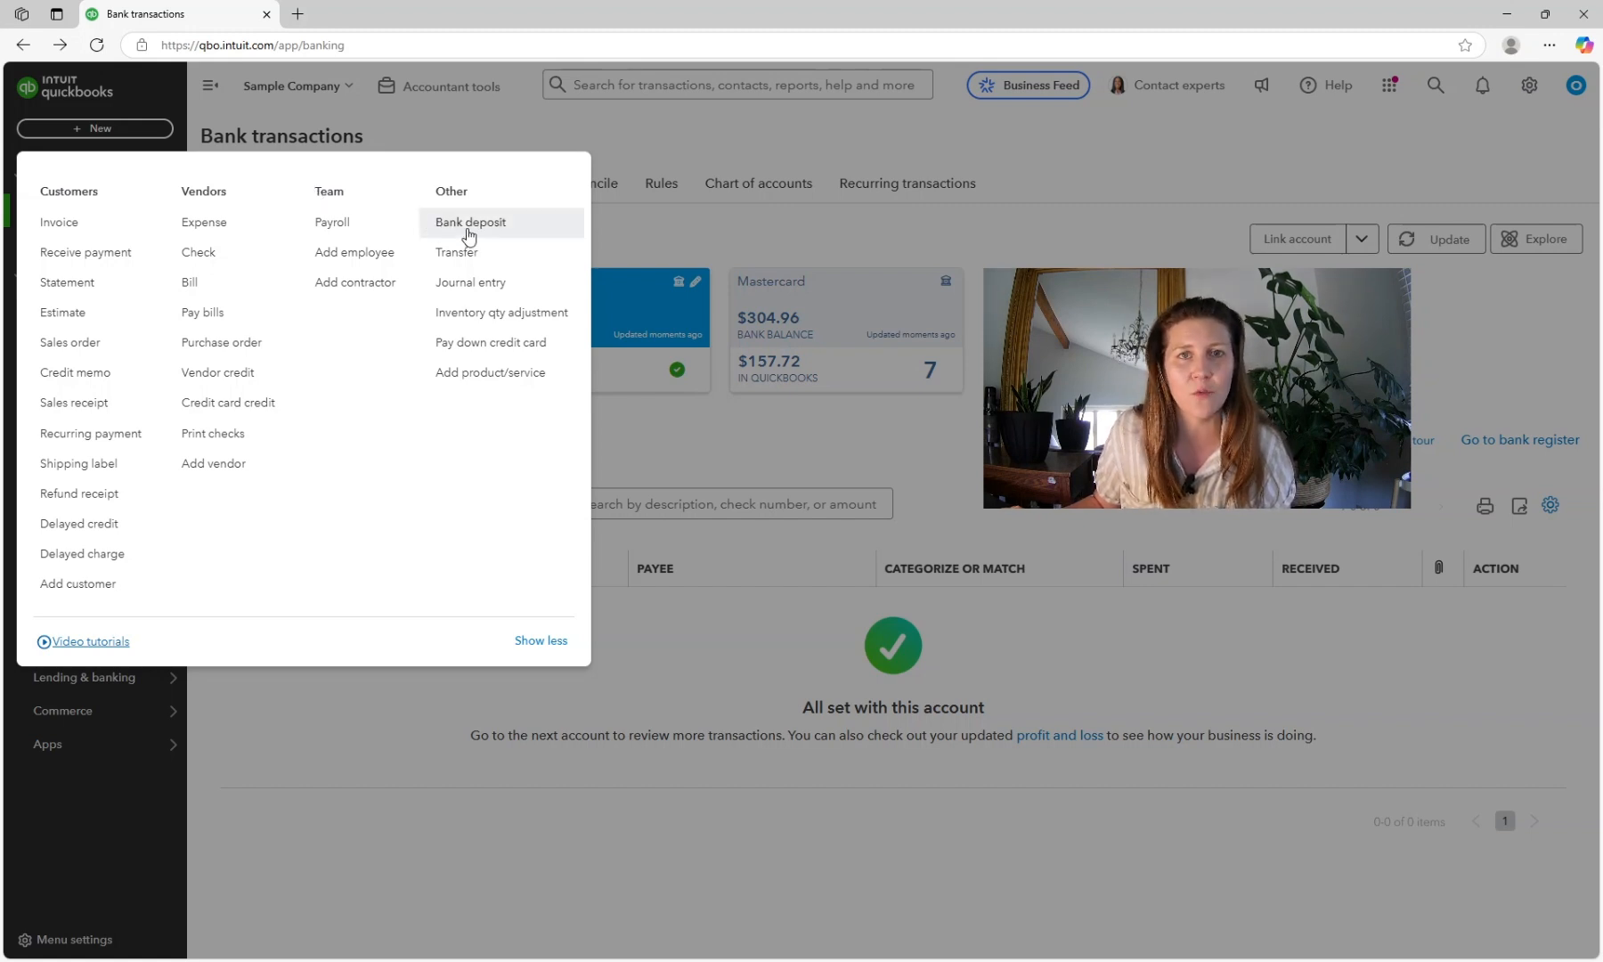
left_click(639, 159)
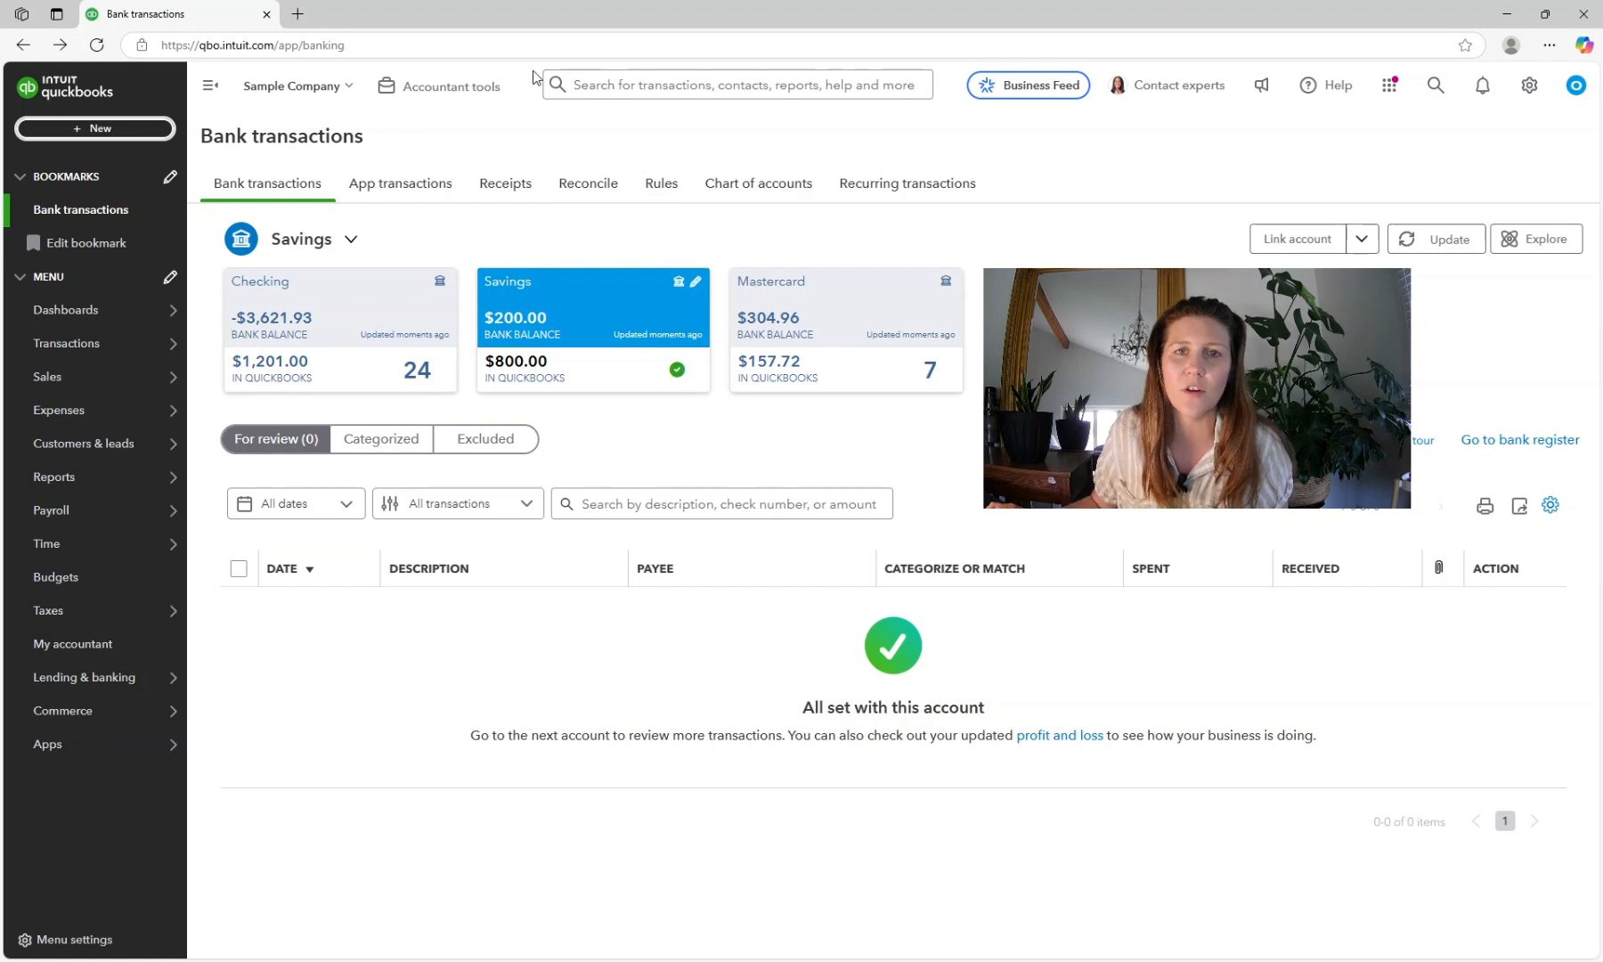
left_click(135, 131)
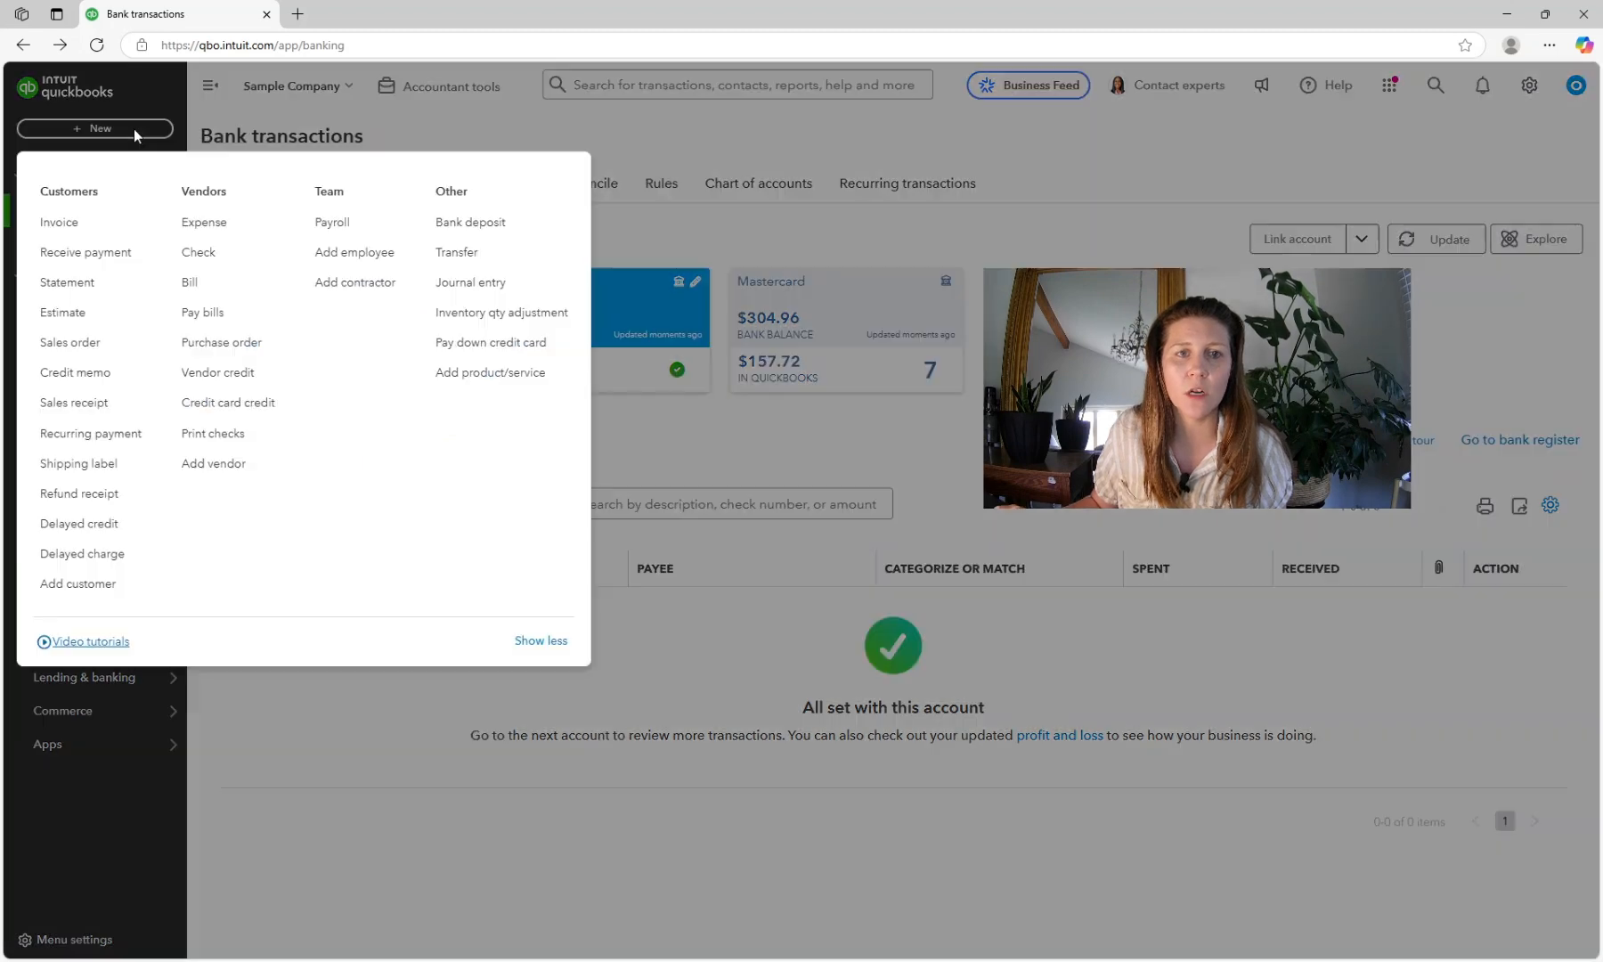
left_click(494, 224)
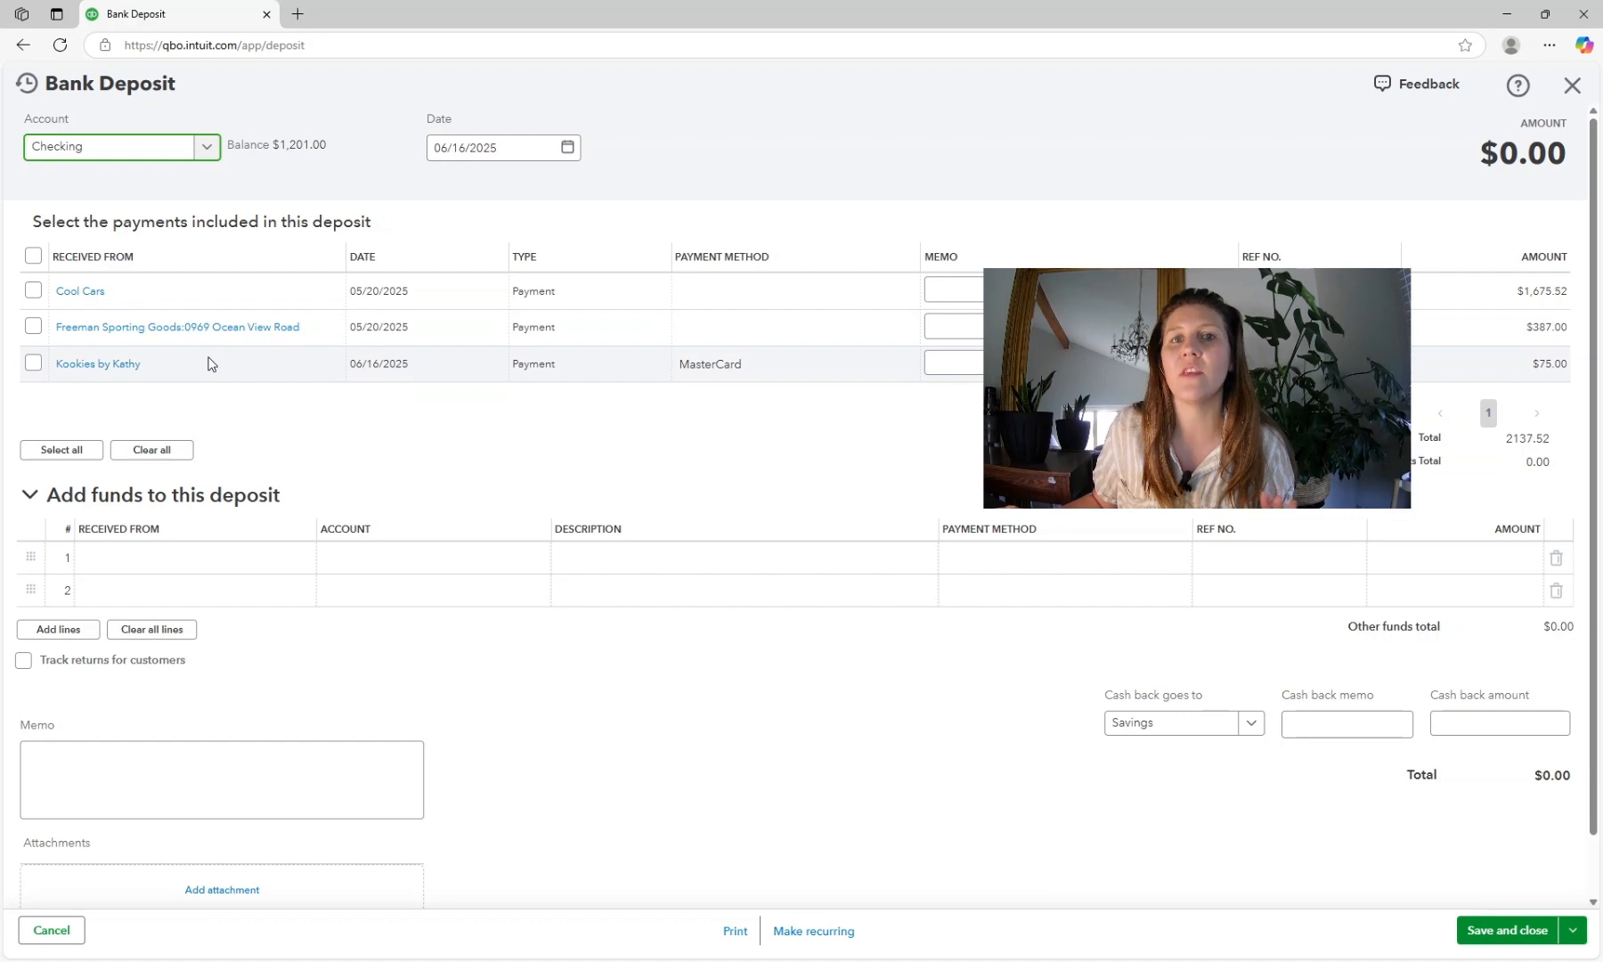
left_click(33, 365)
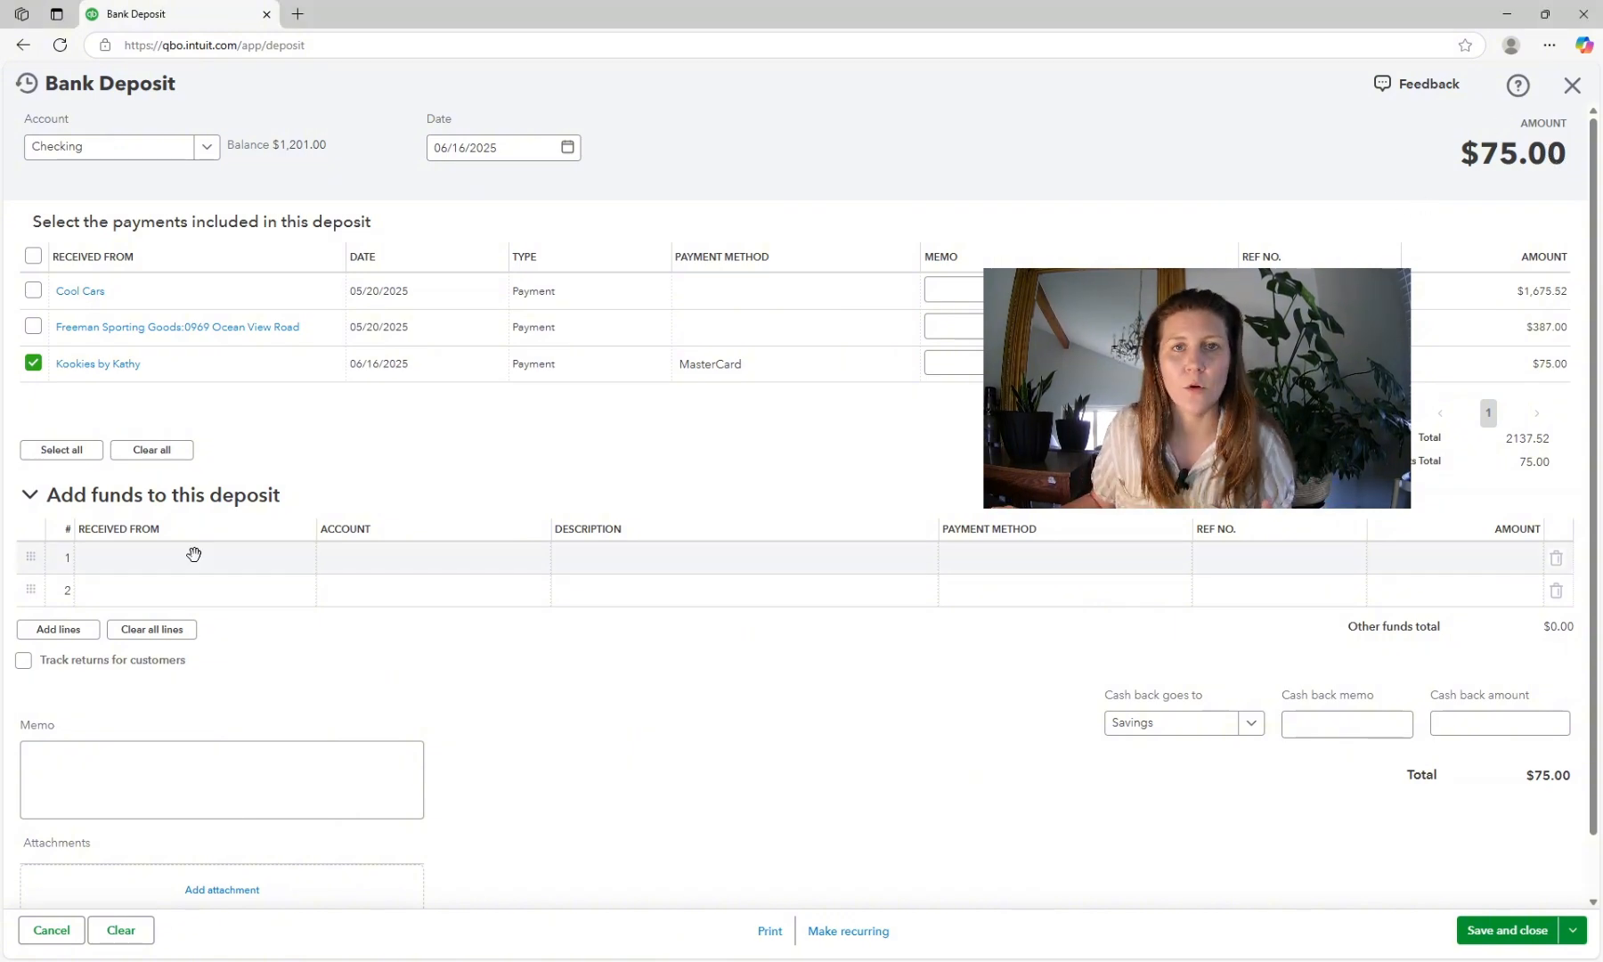
Add a funds line received from Kookies by Kathy and assign it to the Bank Charges account
left_click(194, 556)
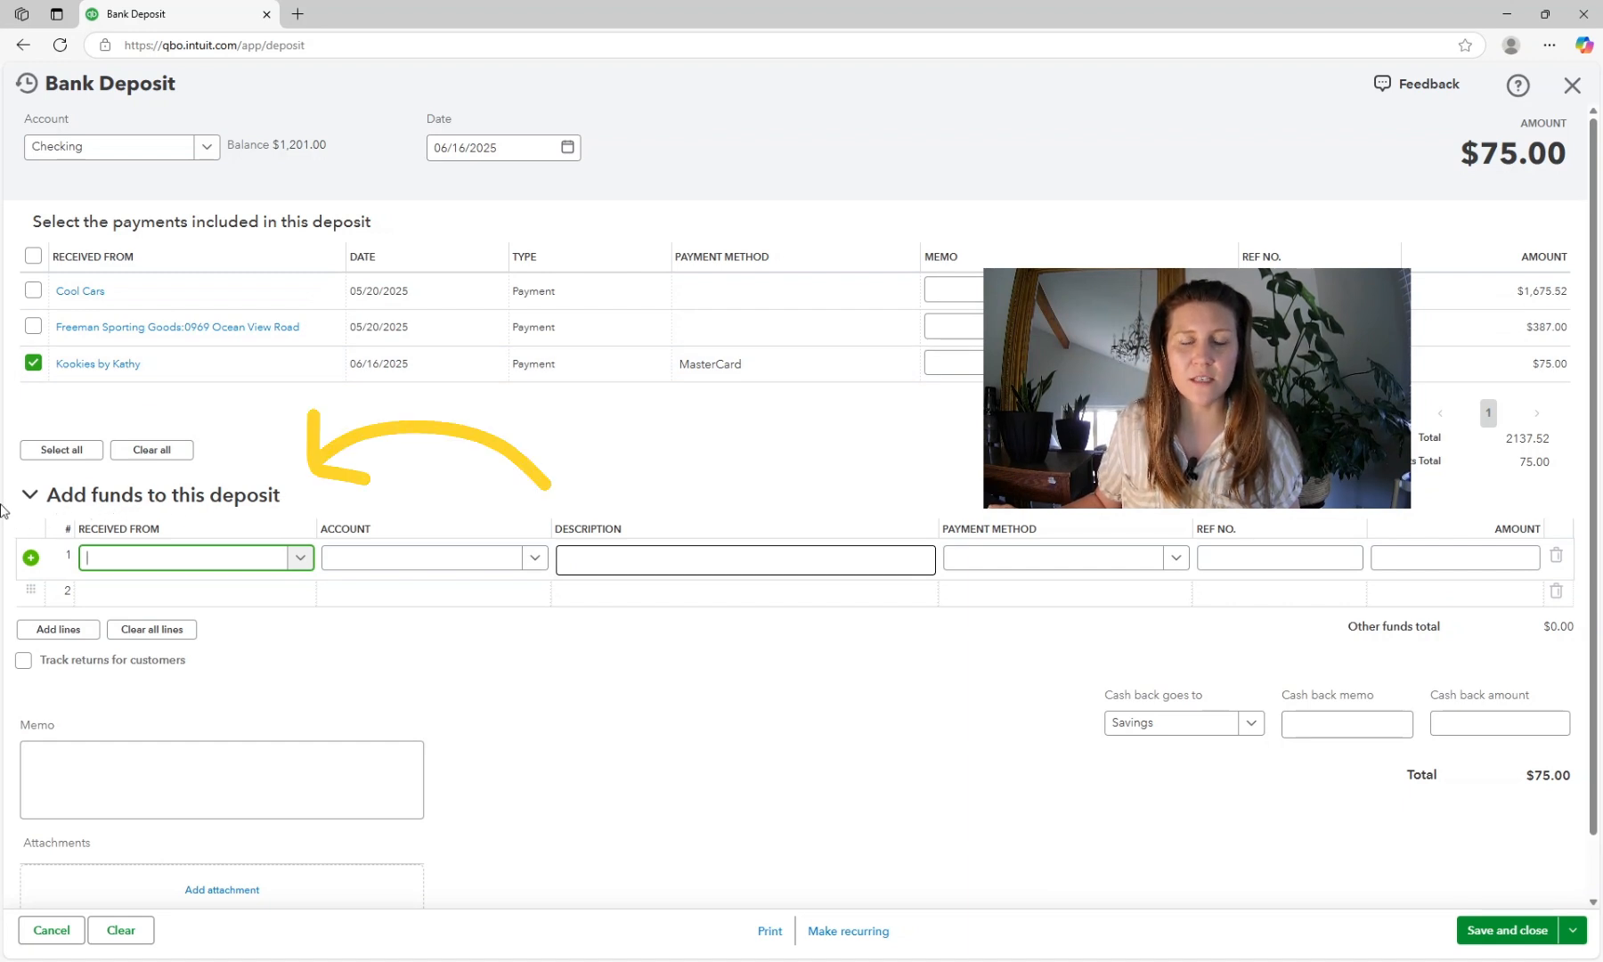
left_click(214, 559)
type("kook")
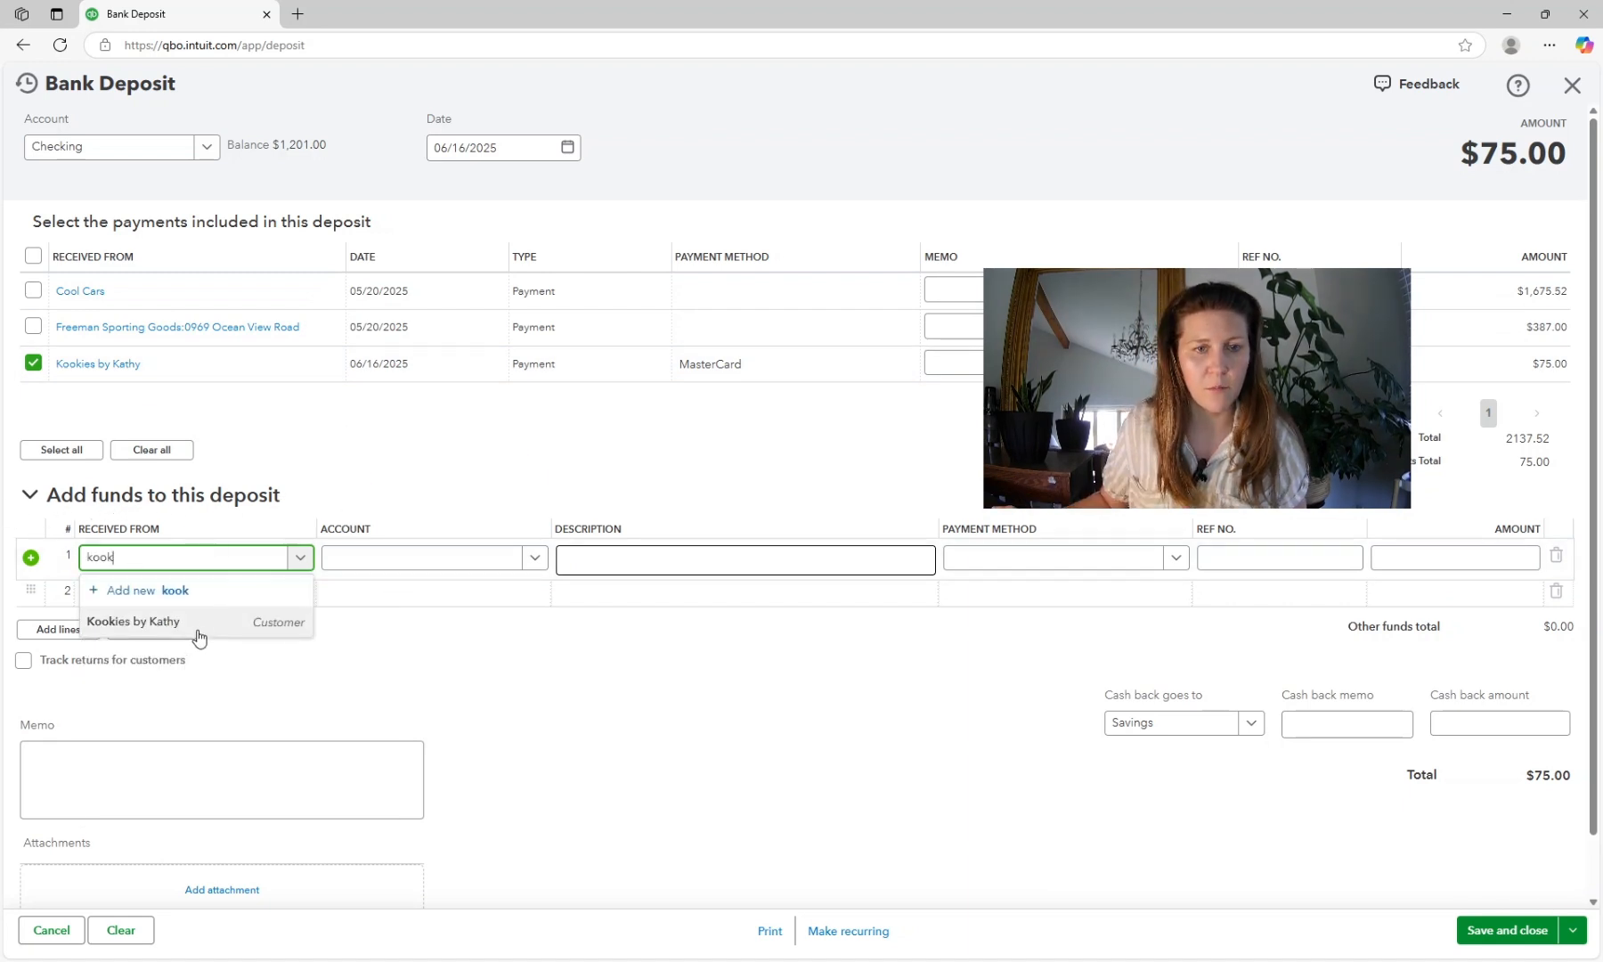
left_click(156, 621)
left_click(404, 569)
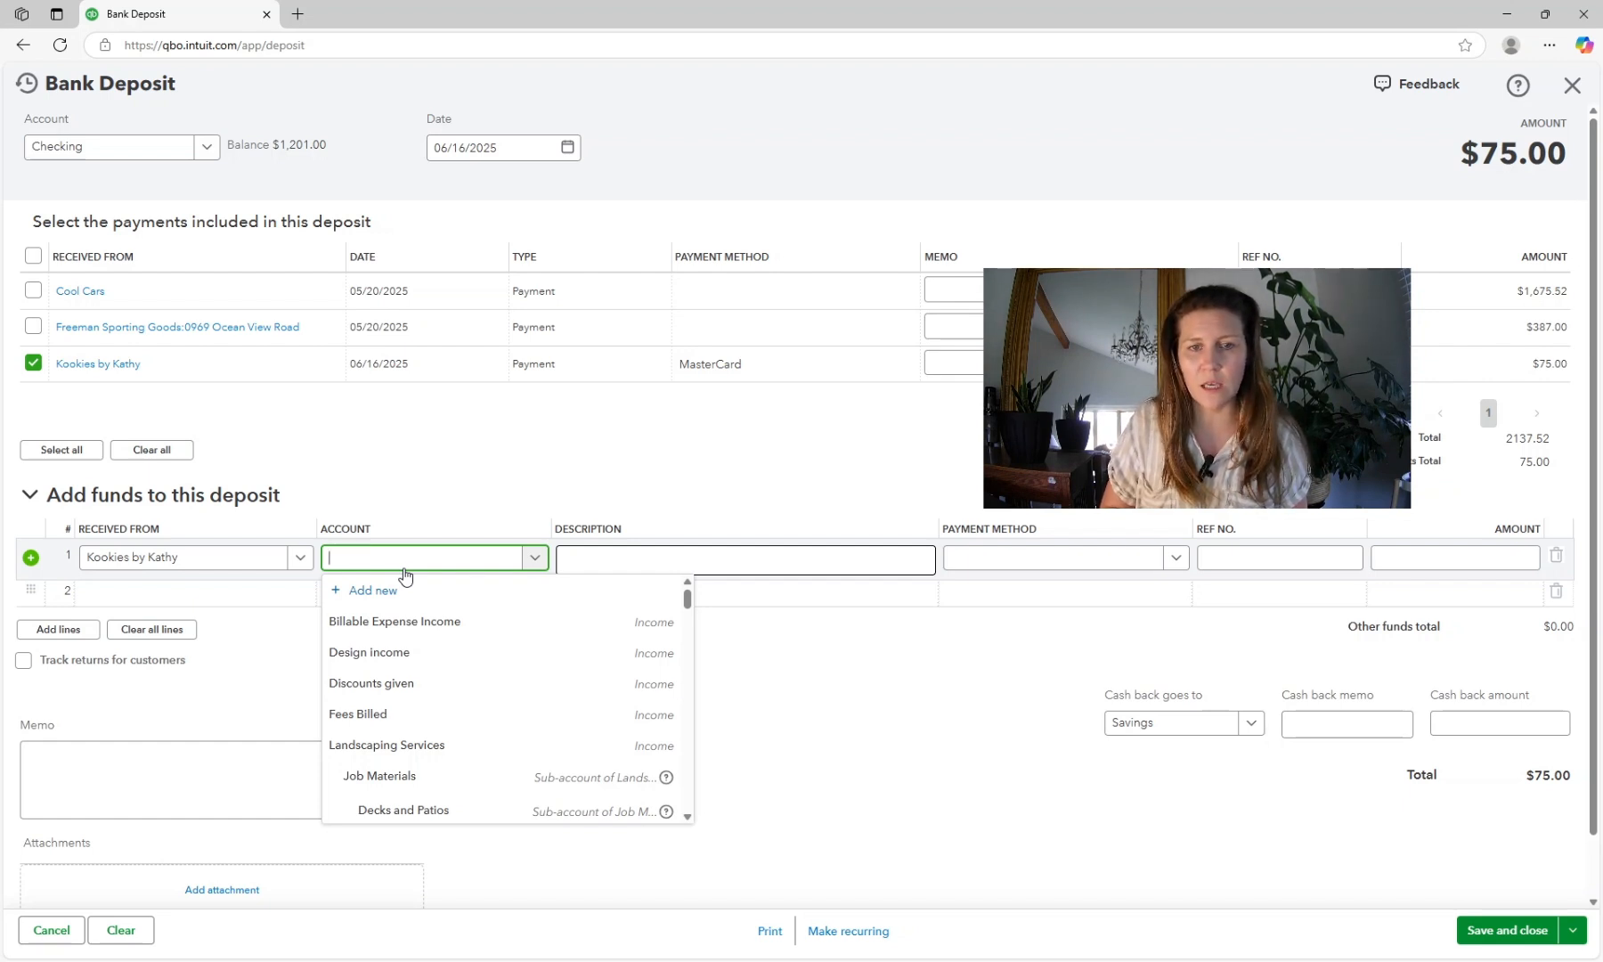
type("bank")
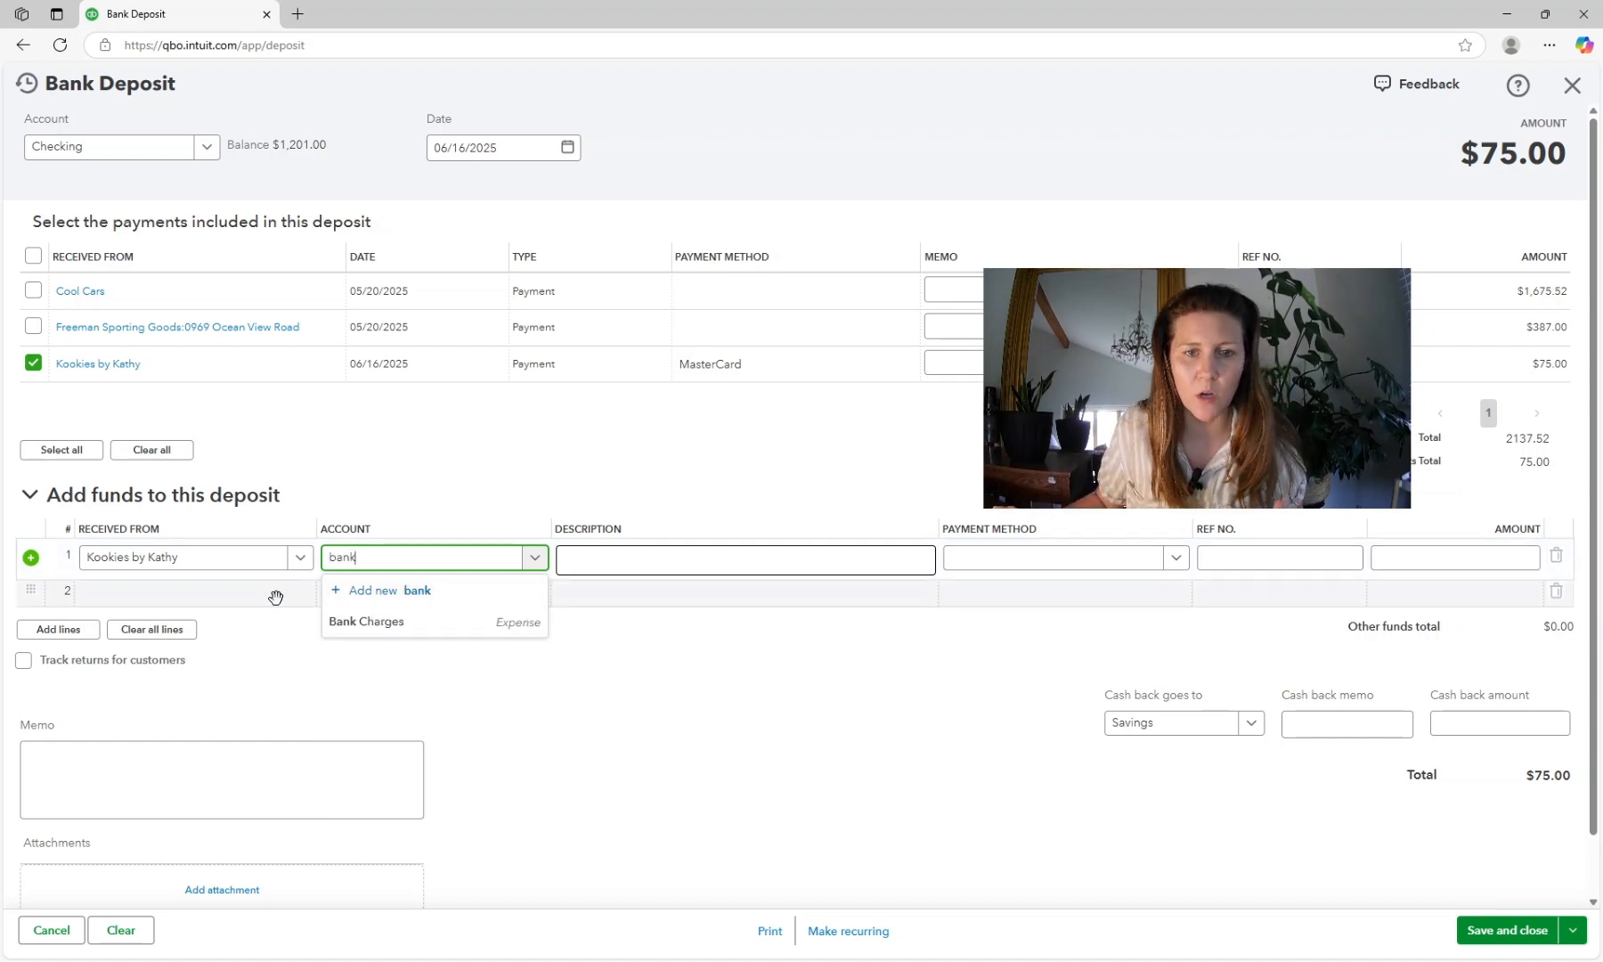
left_click(367, 624)
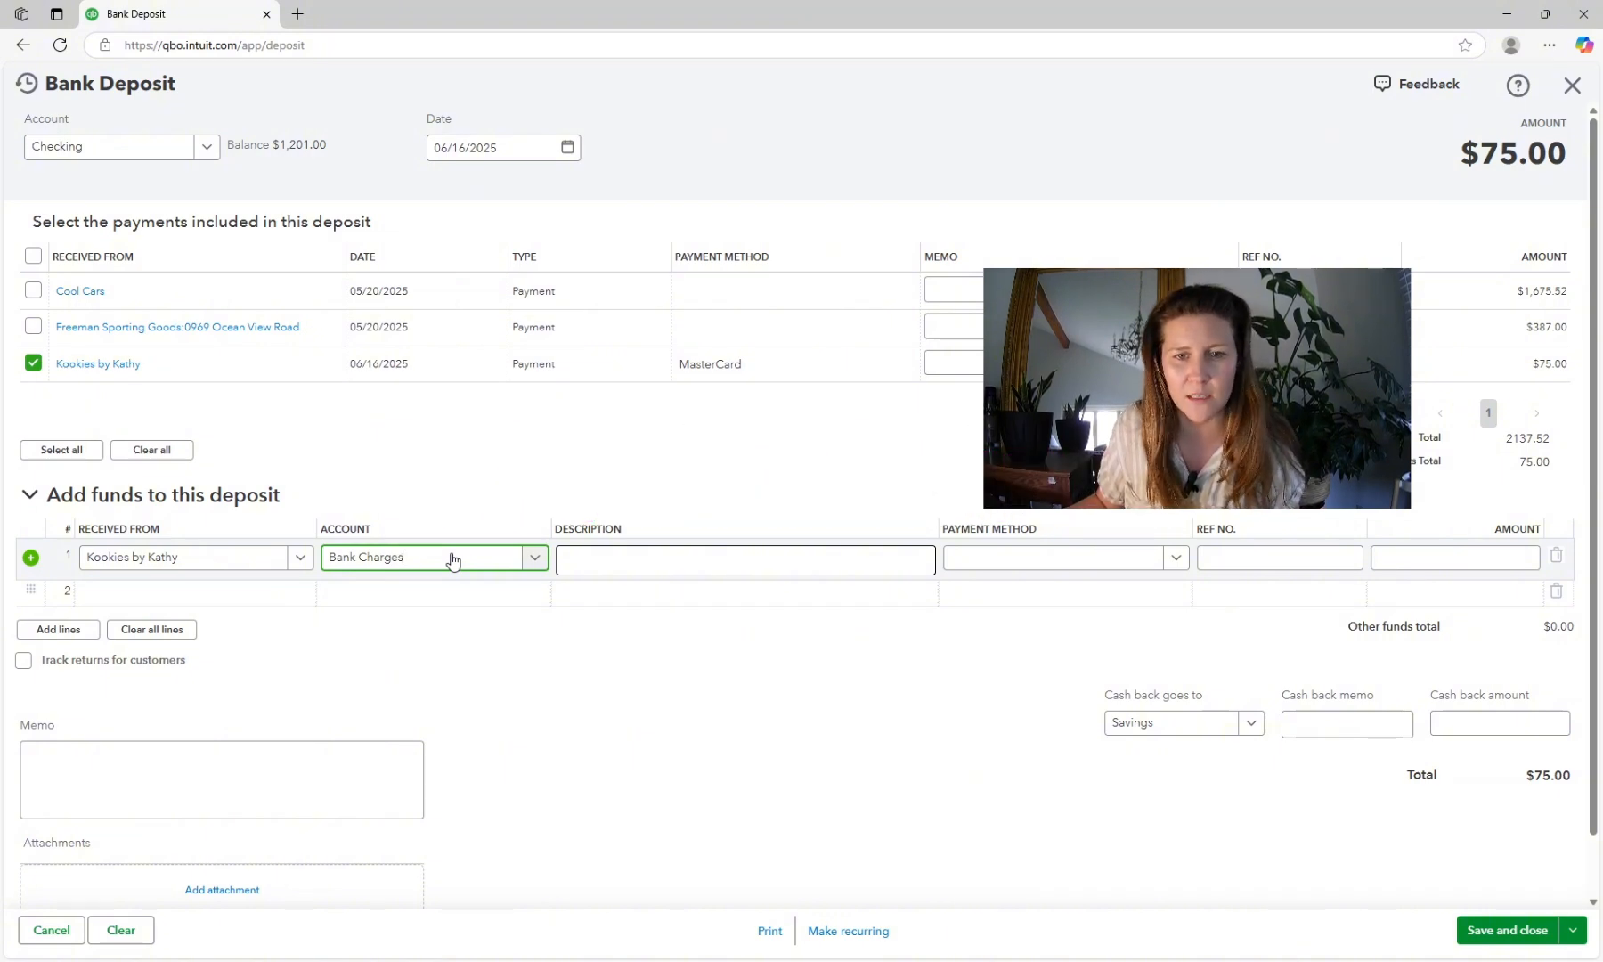
Set the Bank Charges line's amount to -2.25, then save and close the deposit
key("Tab")
key("Tab")
key("Tab")
key("Tab")
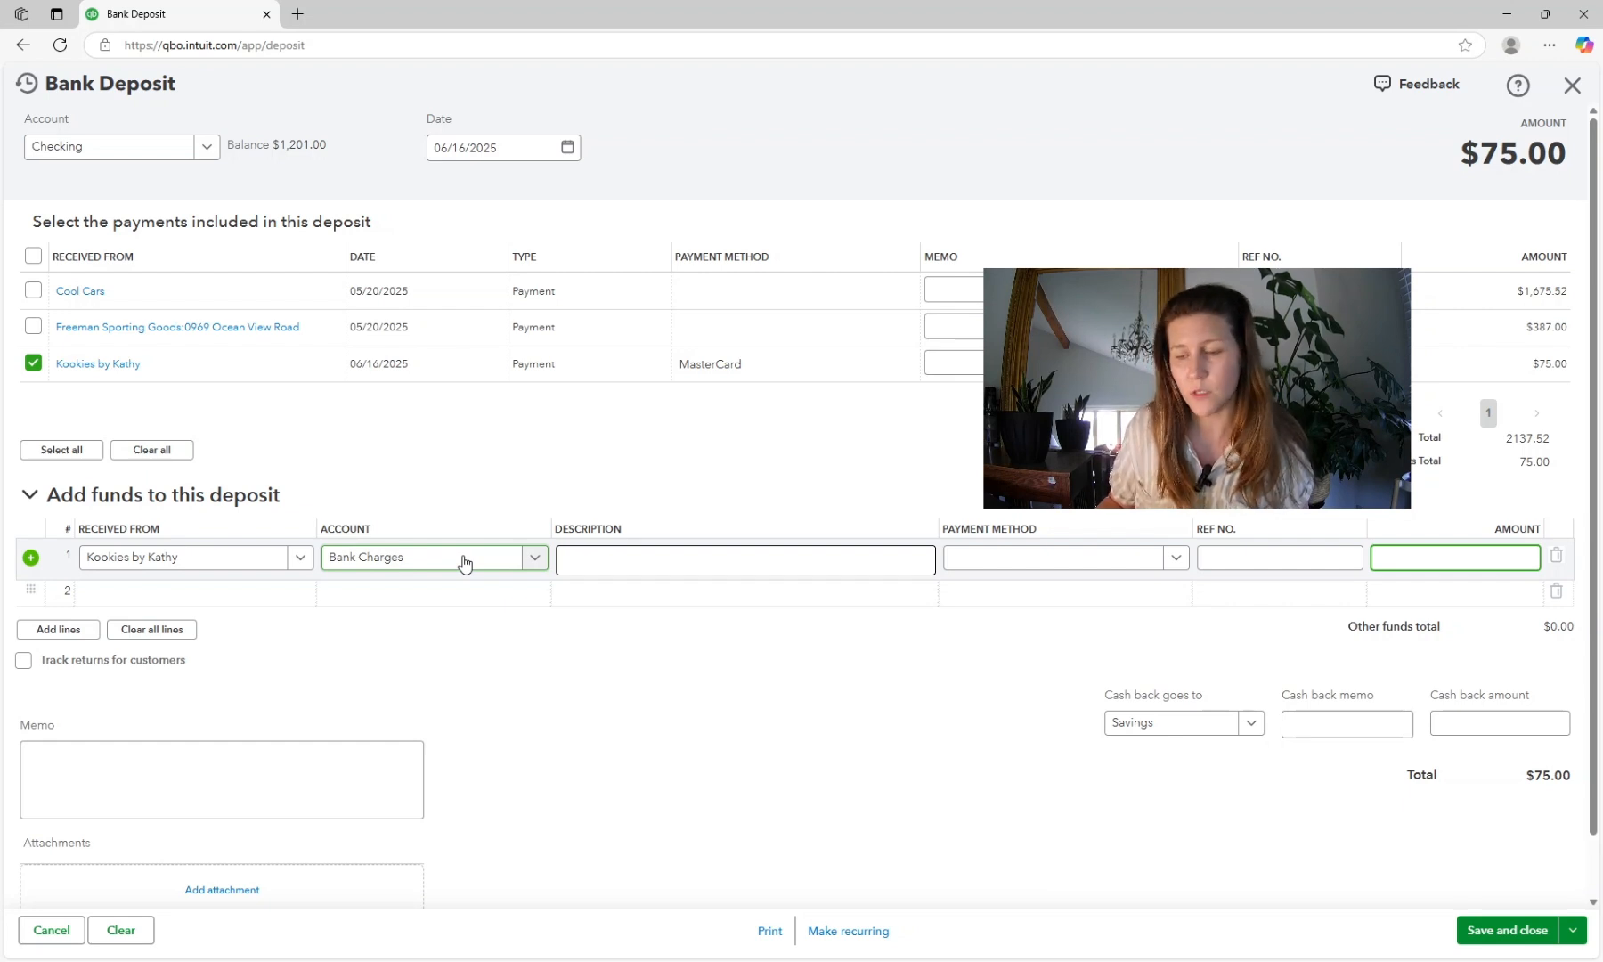
type("-2.25")
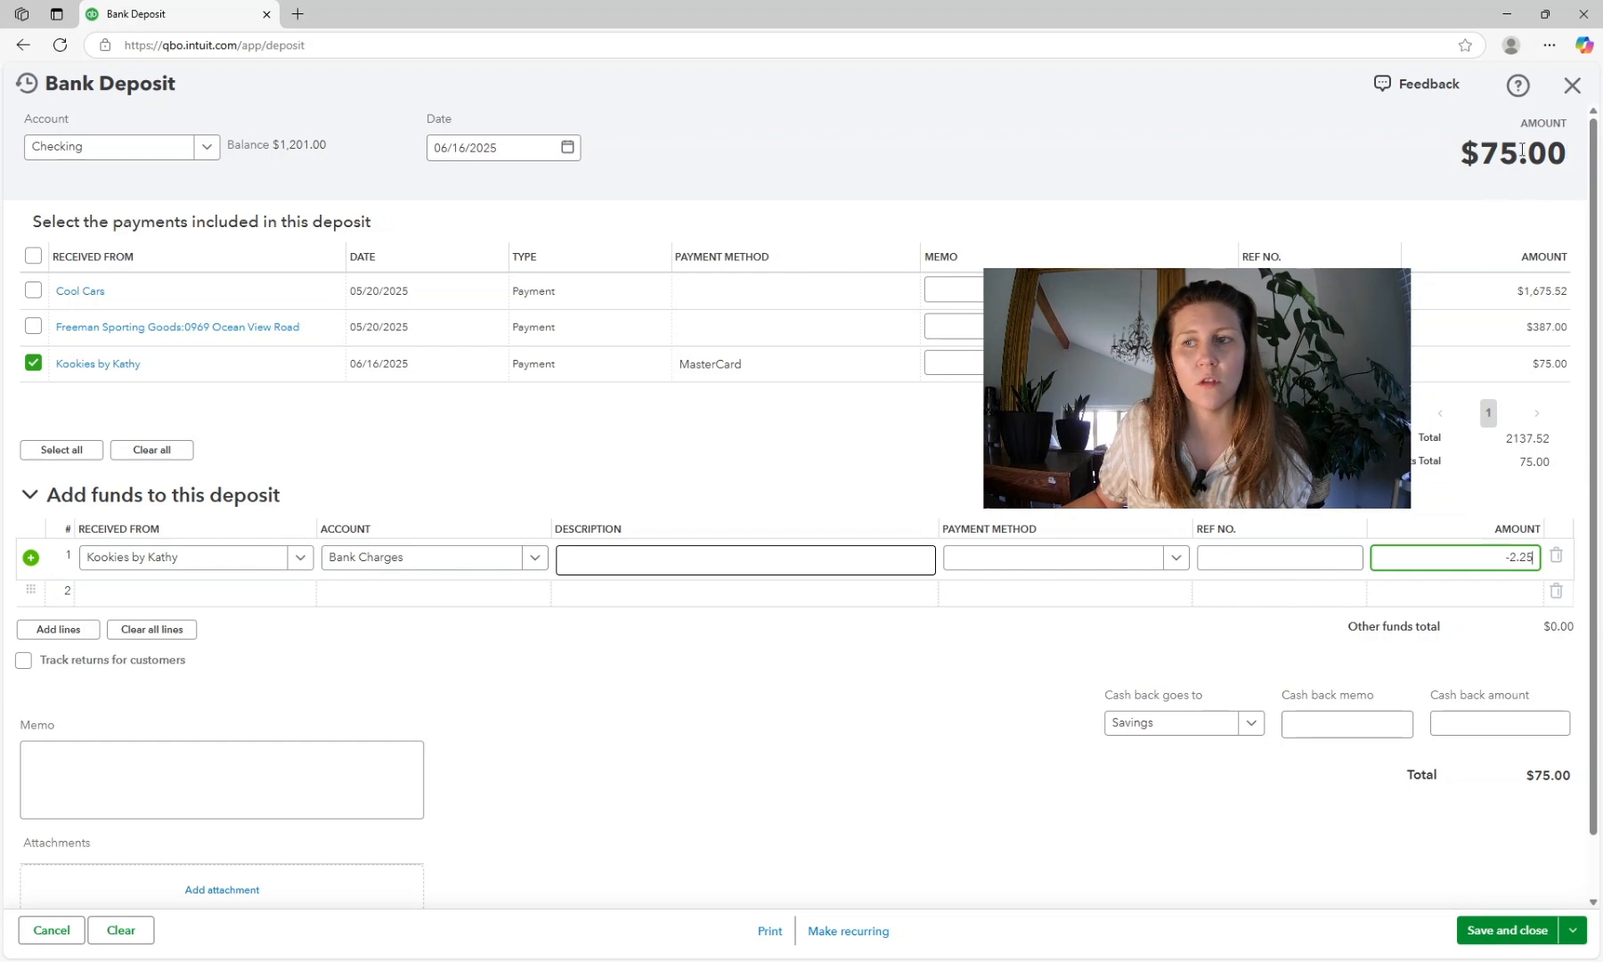
key("Tab")
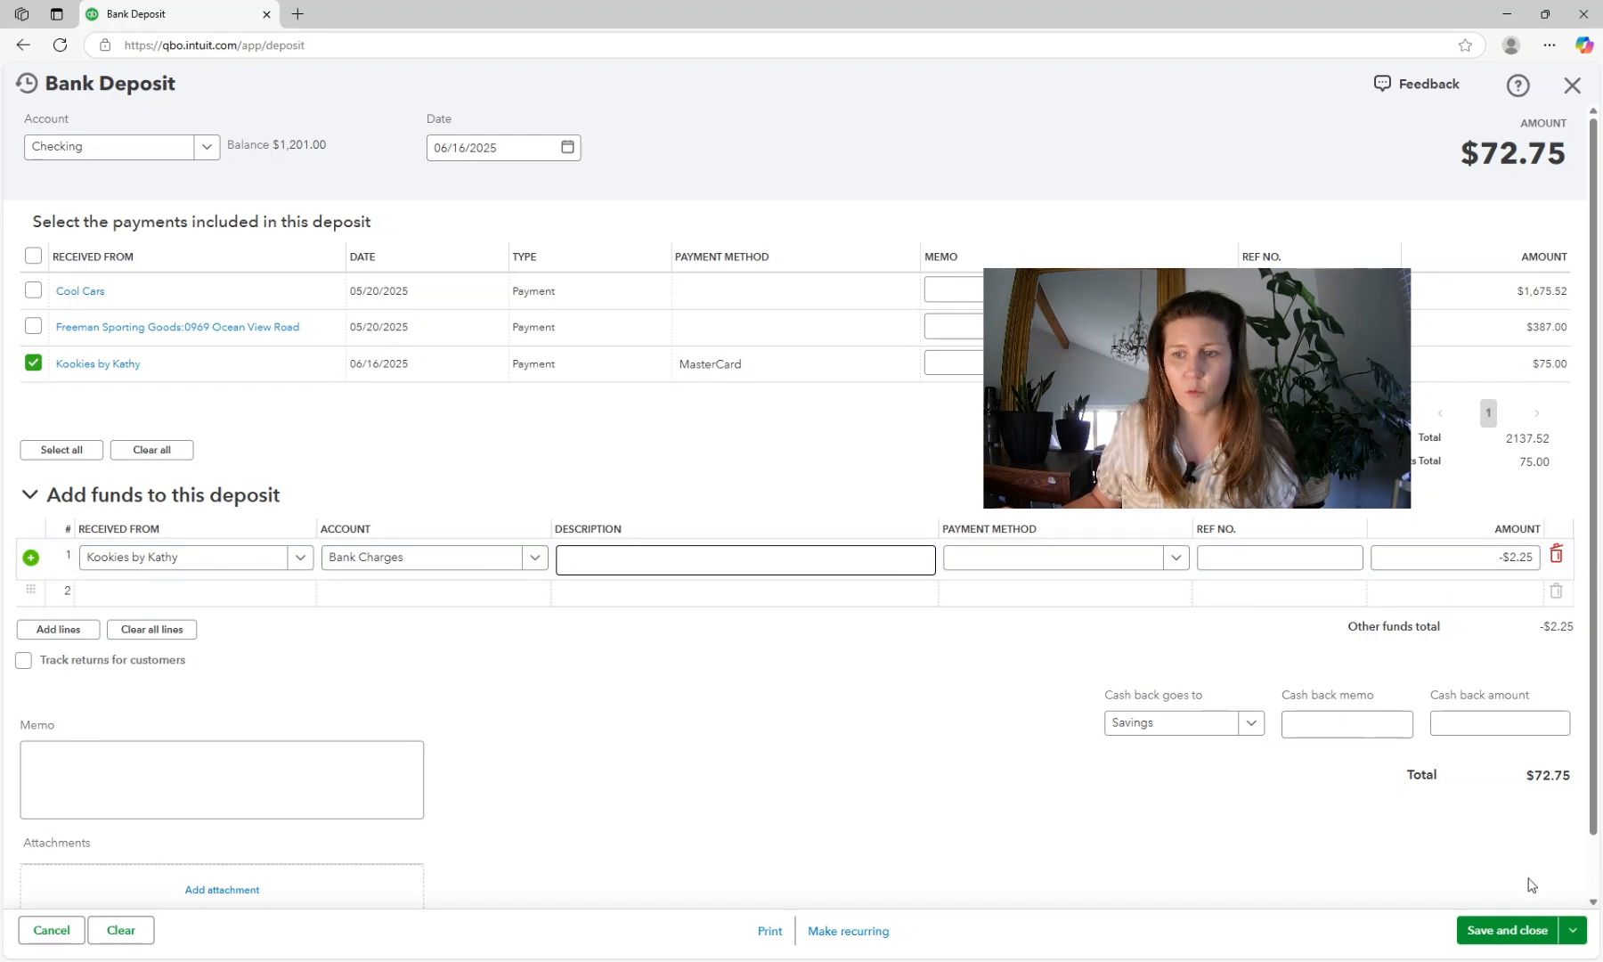
left_click(1494, 932)
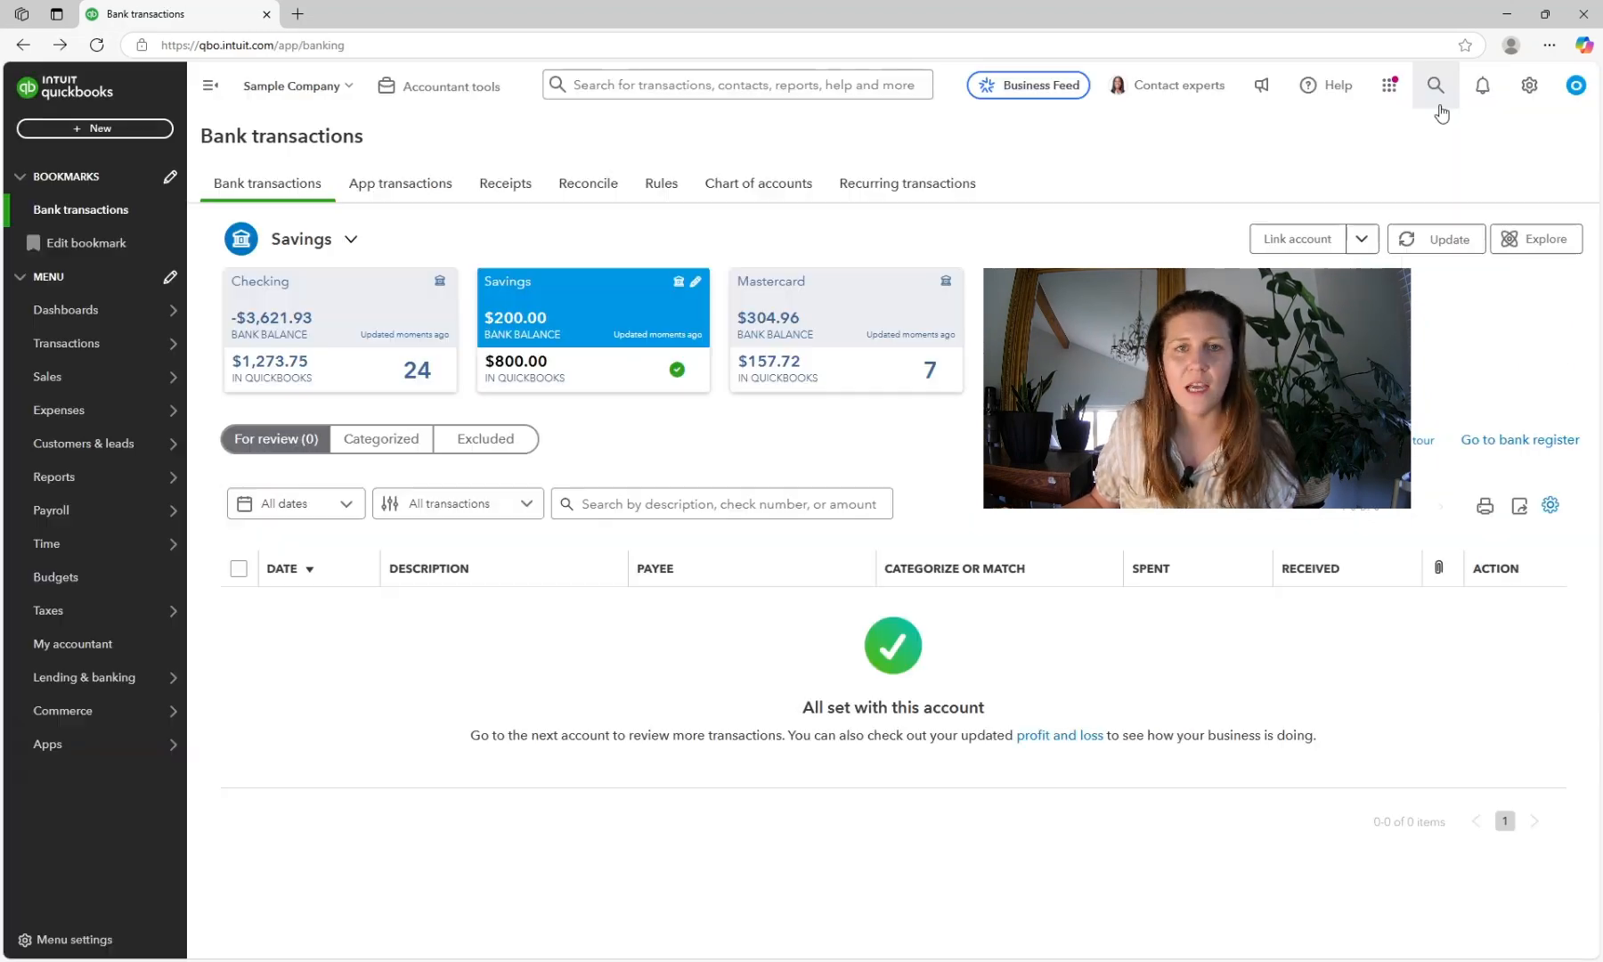
Look through the Checking account's bank transactions that are up for review
left_click(359, 309)
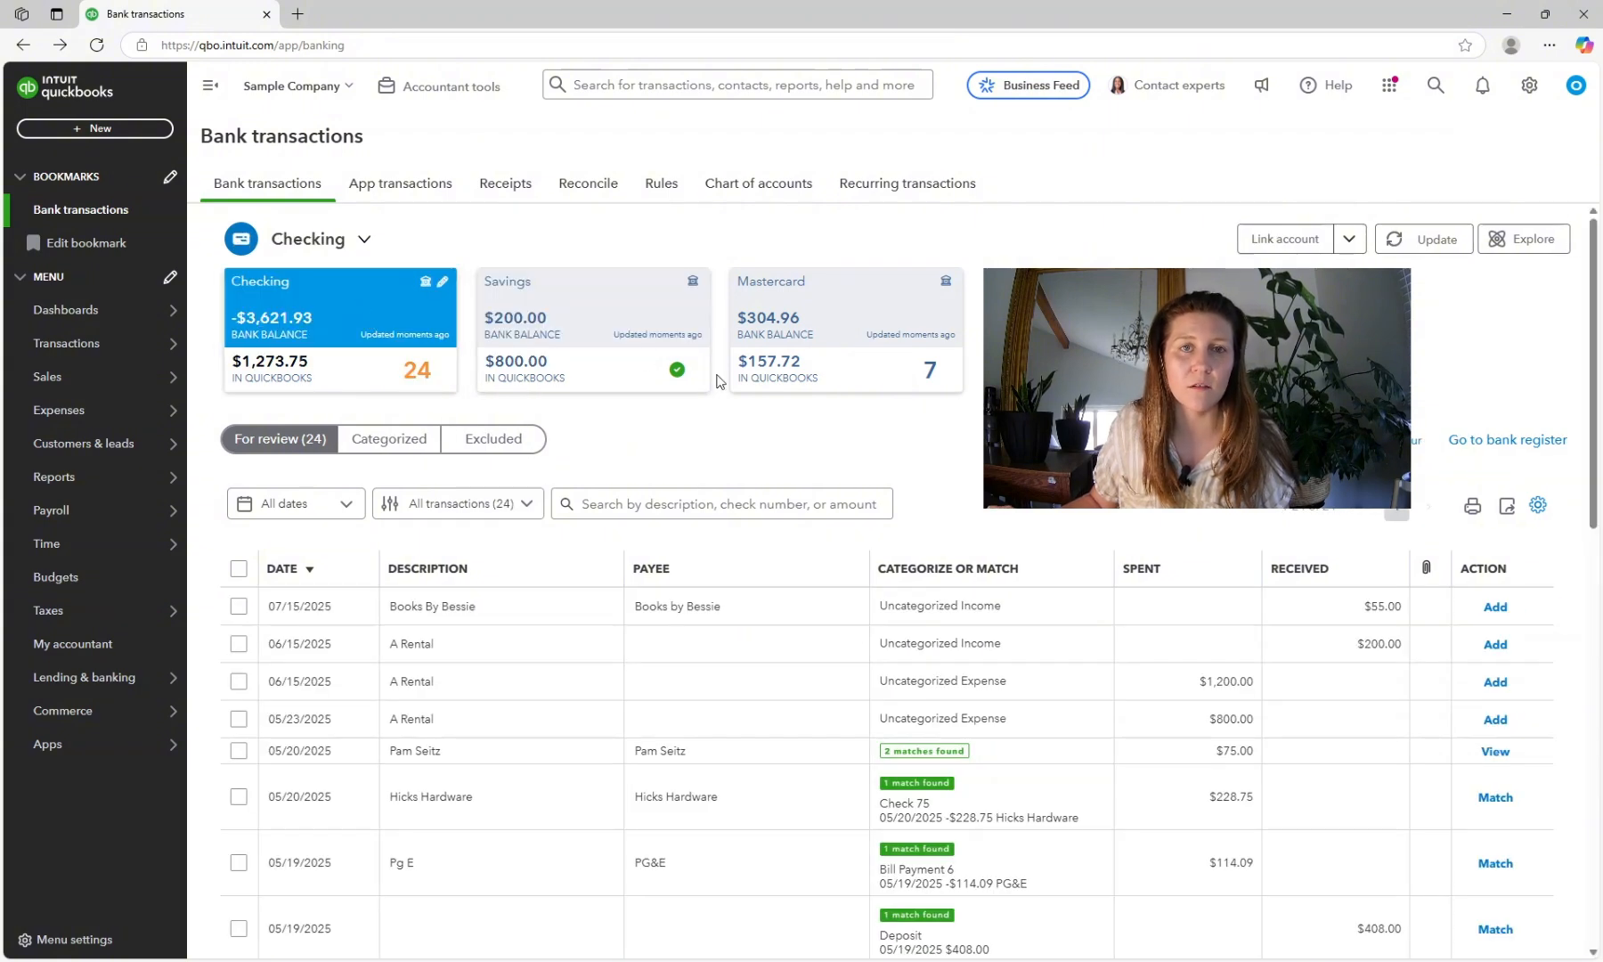
scroll(1270, 597, "down", 2)
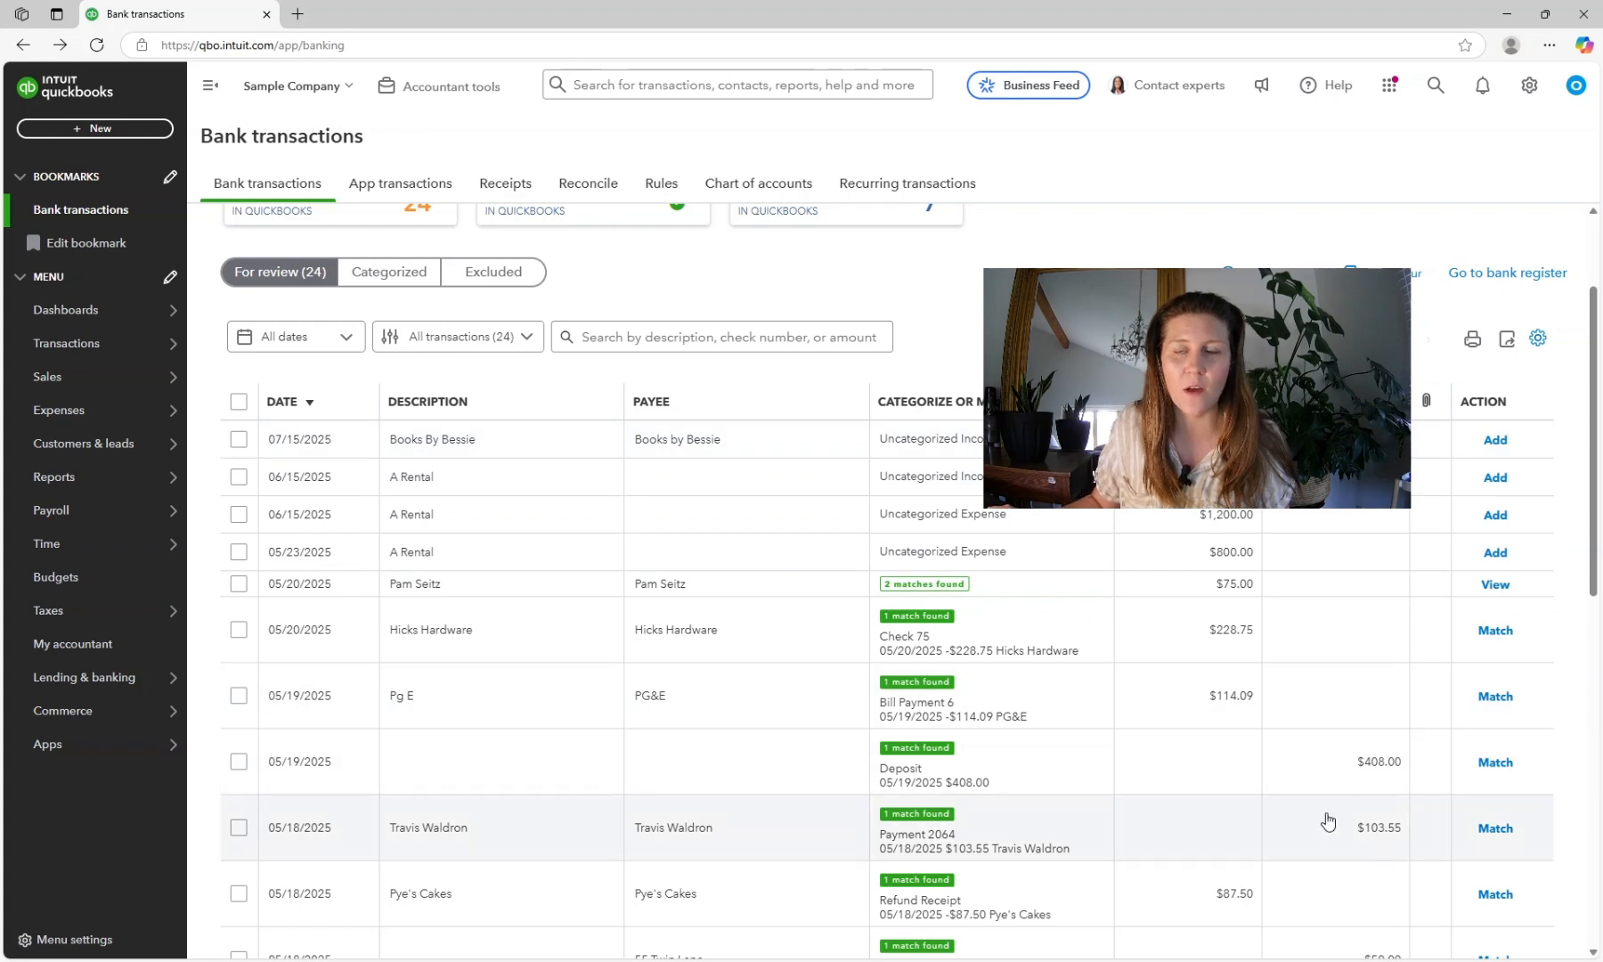
scroll(1324, 848, "down", 4)
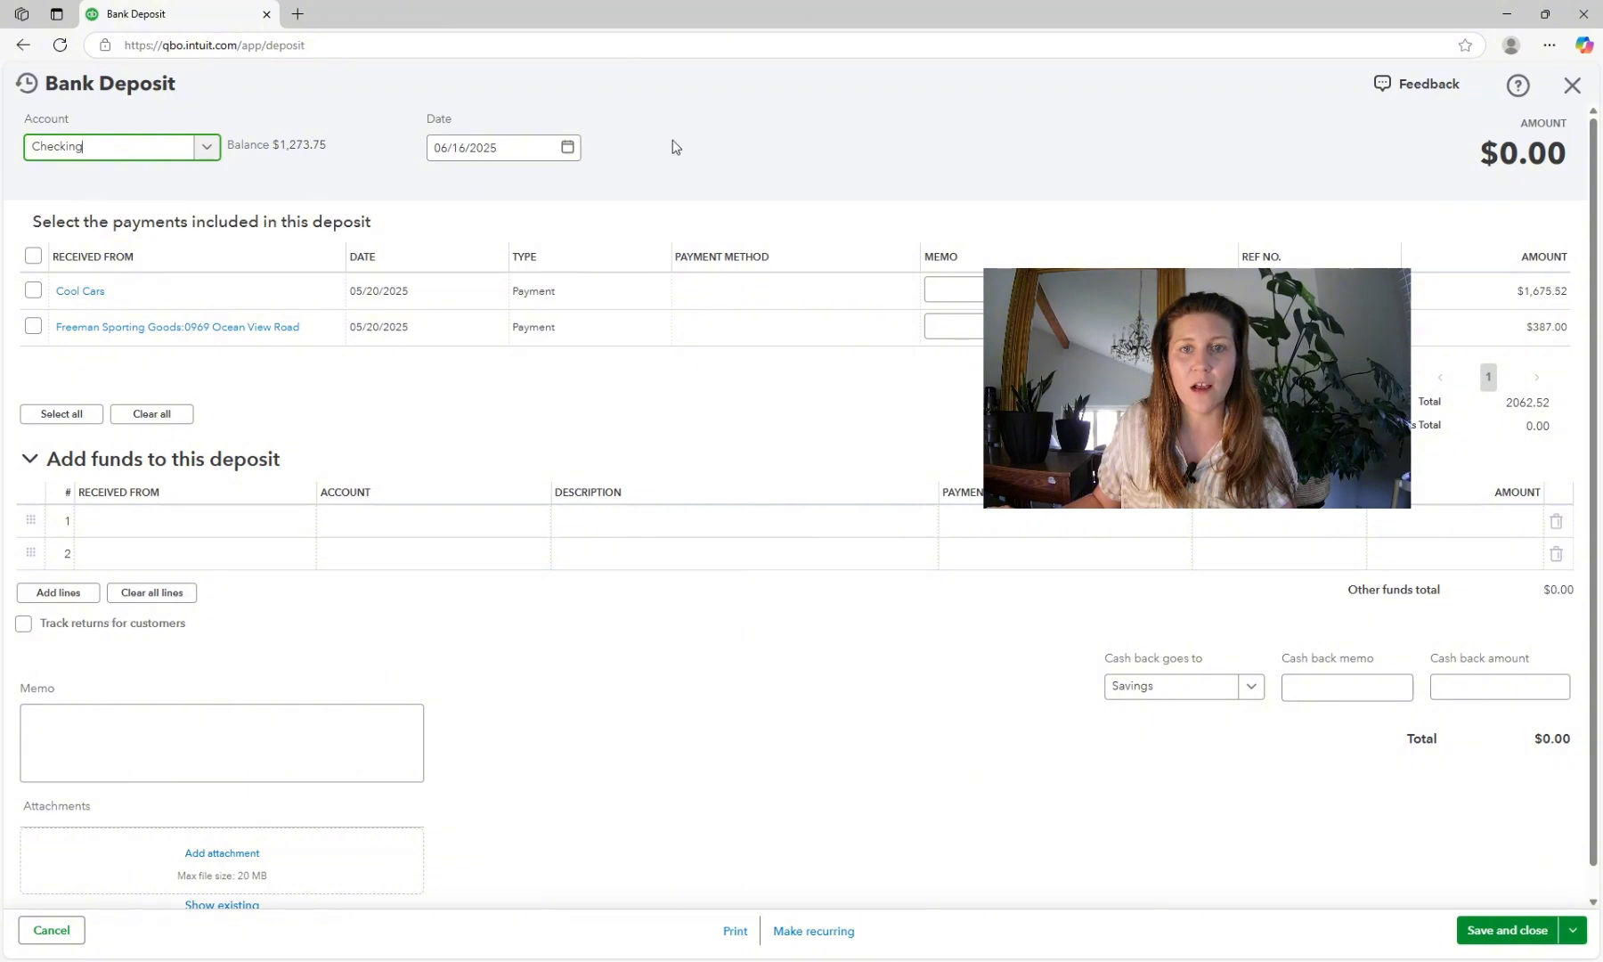
Add a $2,000 Check line from Brosnahan Insurance Agency to the Insurance account with reference 11111, and save and close the deposit
left_click(225, 521)
type("insur")
left_click(226, 588)
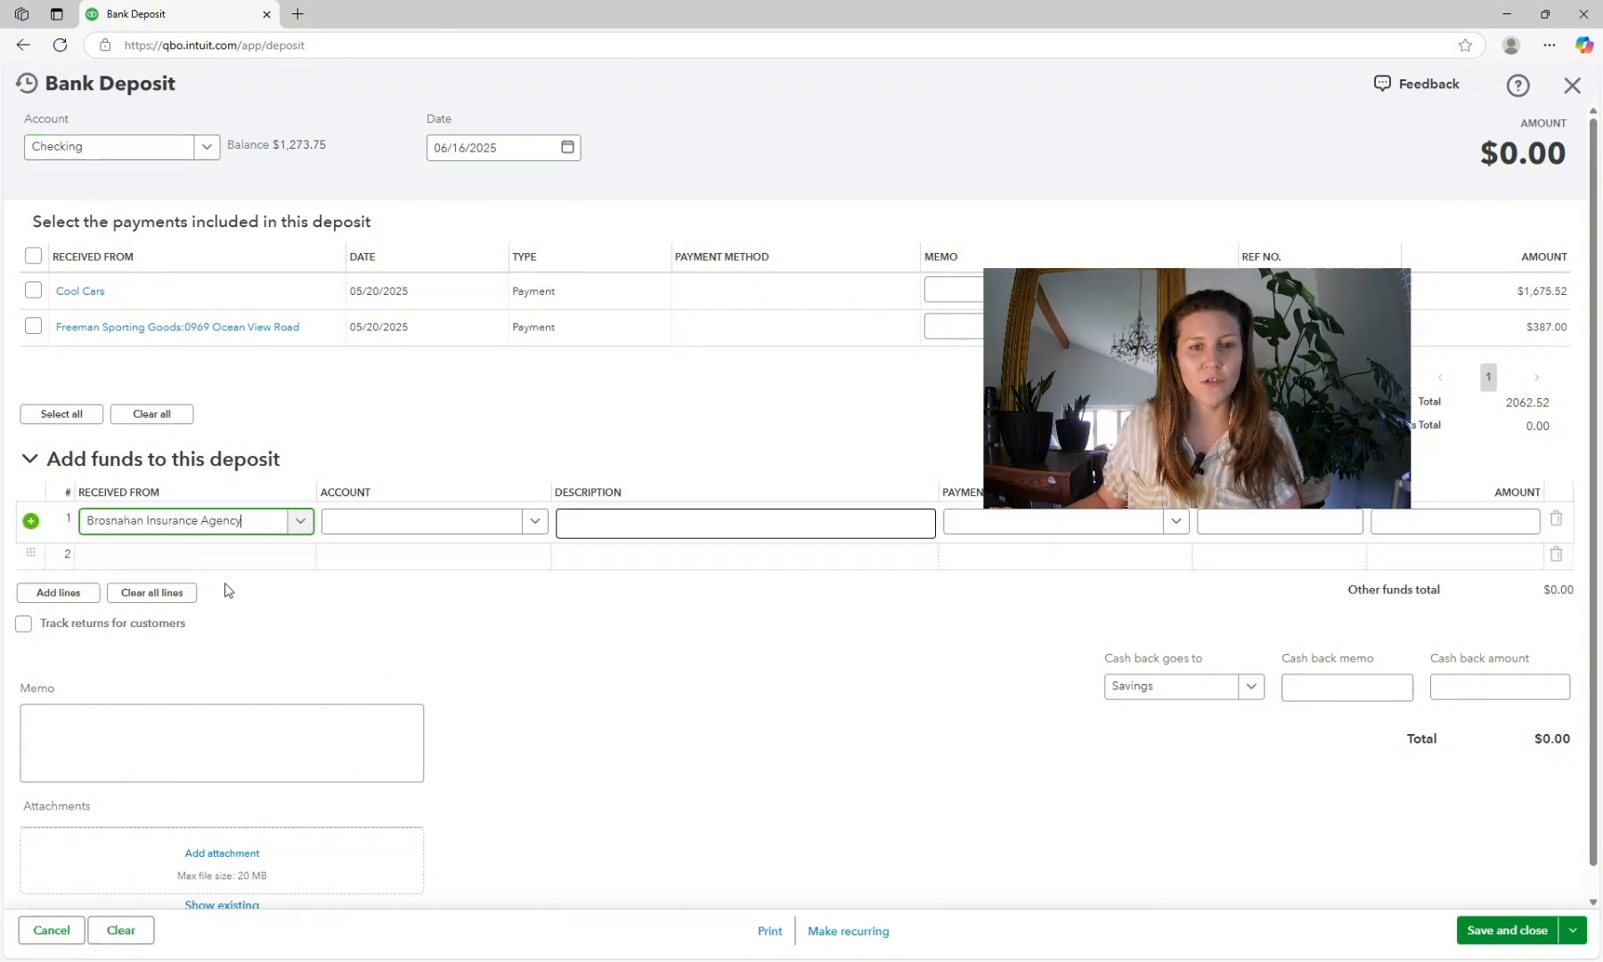
key("Tab")
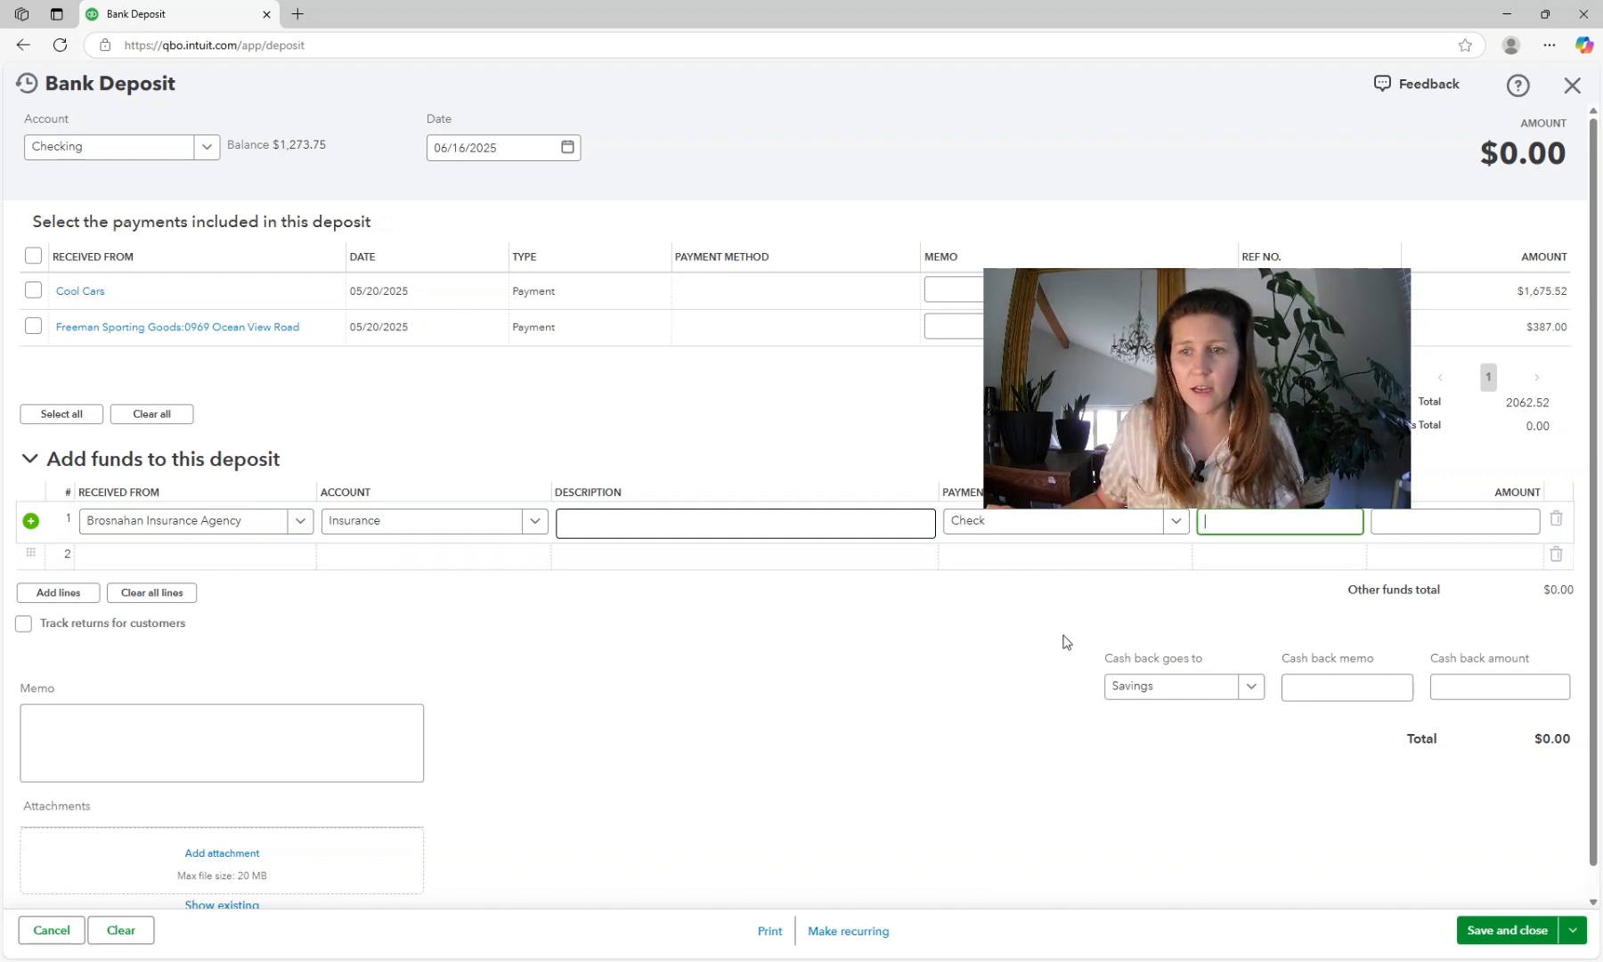
type("2000")
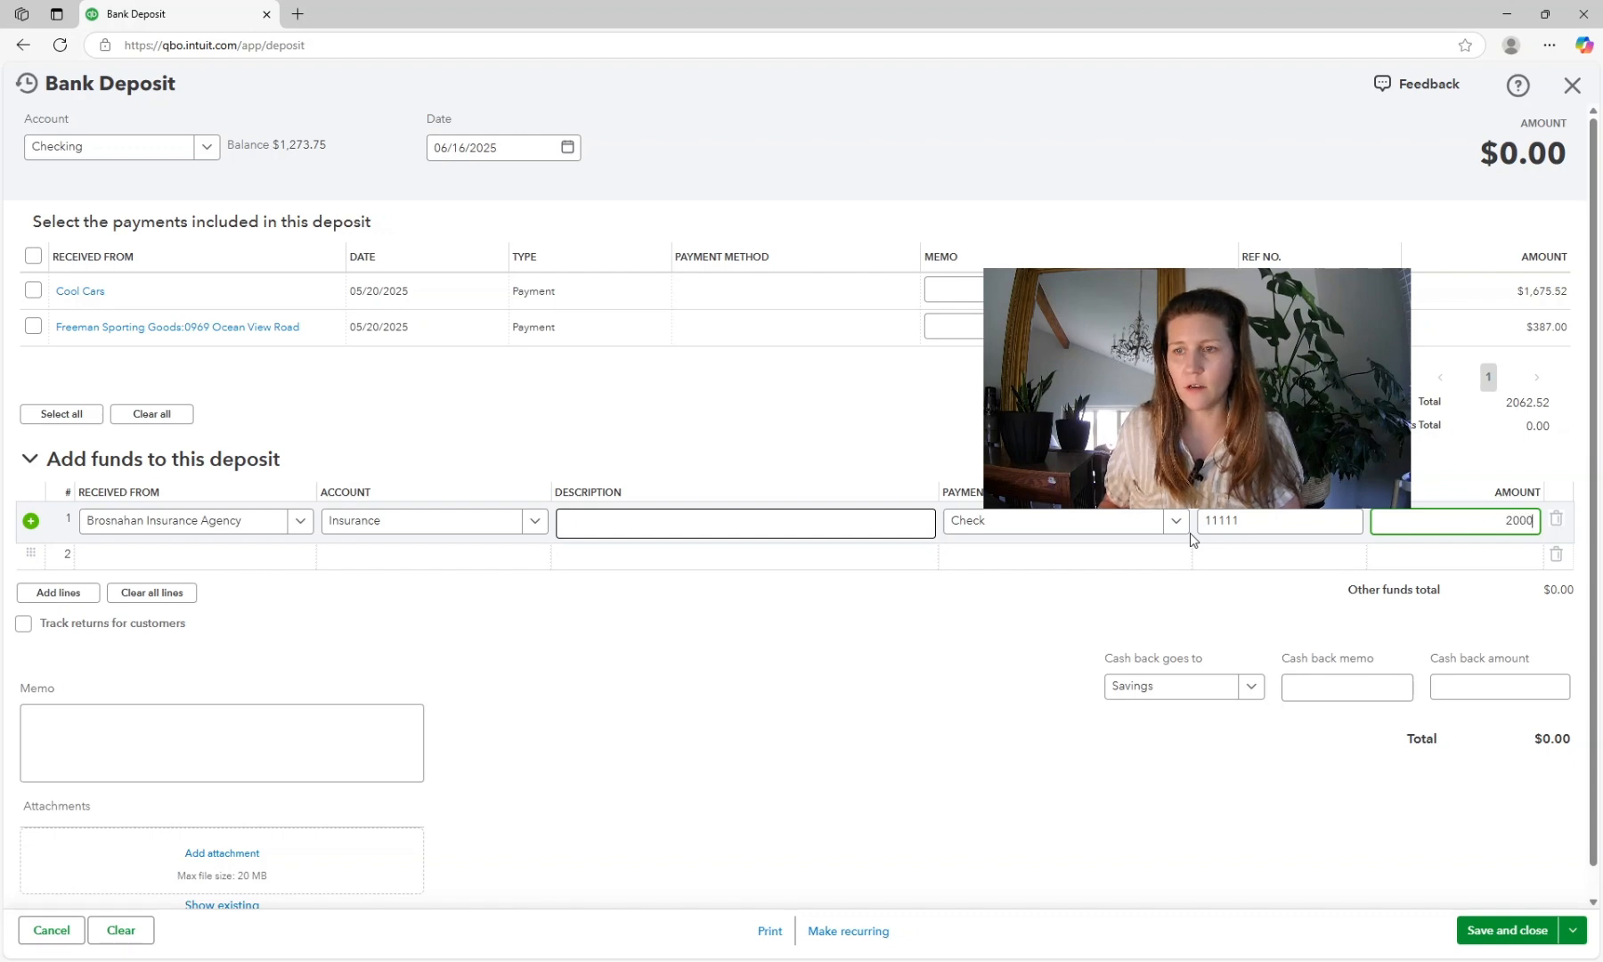
key("Tab")
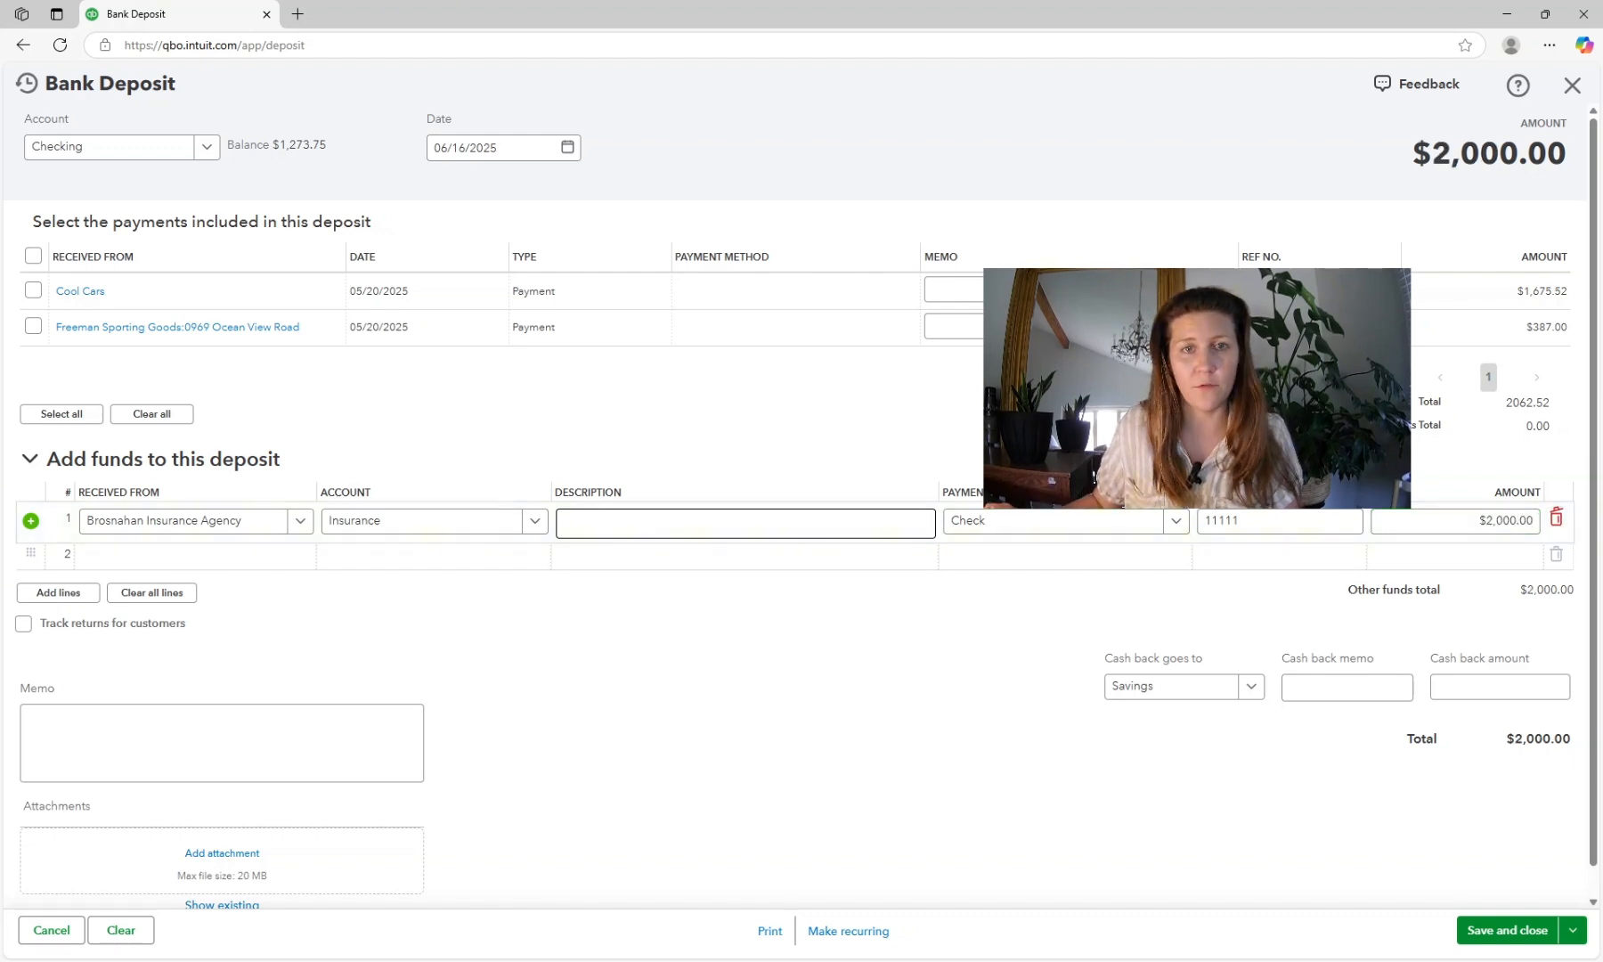
left_click(1508, 930)
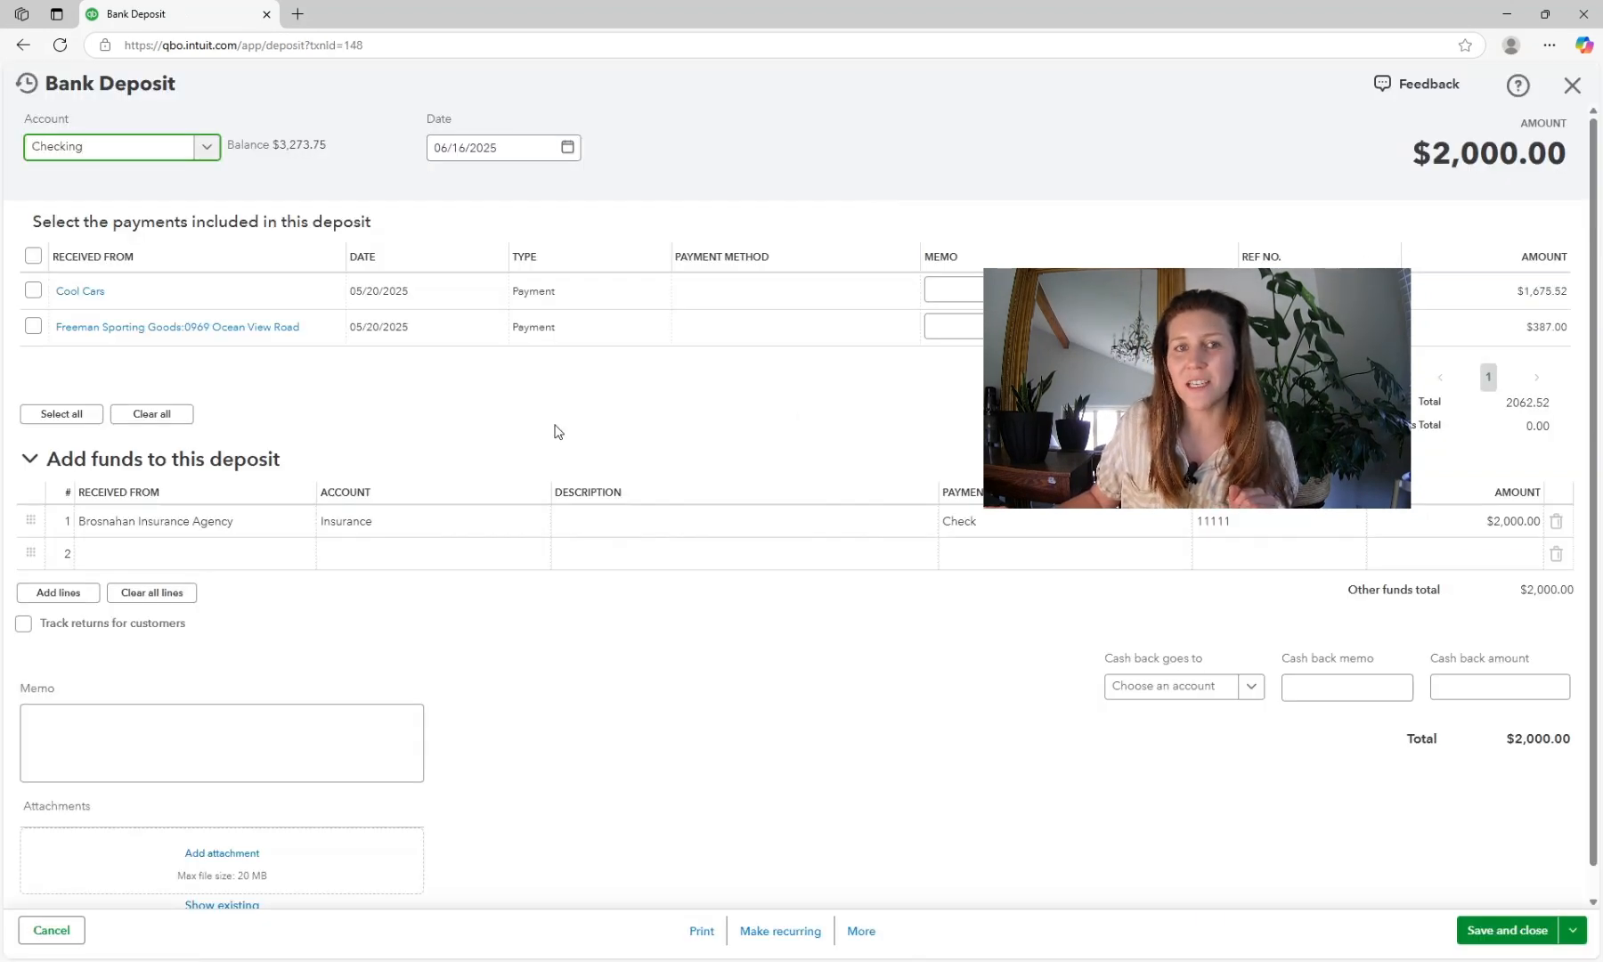
Try including the Cool Cars payment in the saved Brosnahan Insurance Agency deposit and examine the deposit amount
left_click(33, 291)
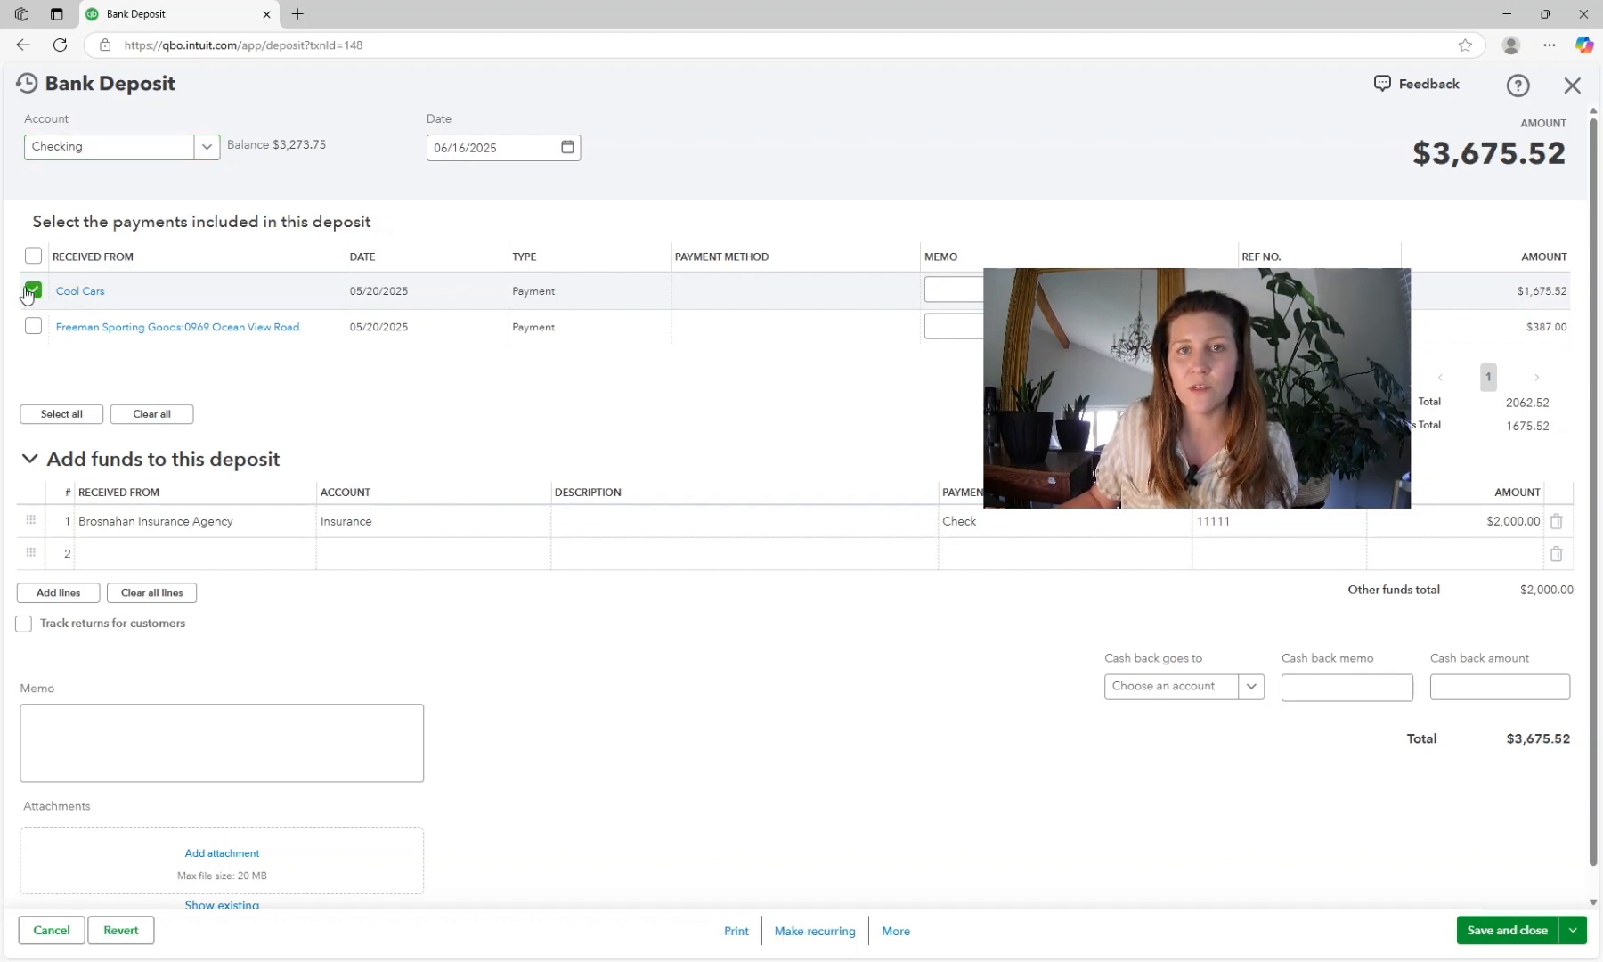
left_click_drag(1567, 157, 1431, 154)
left_click(1385, 158)
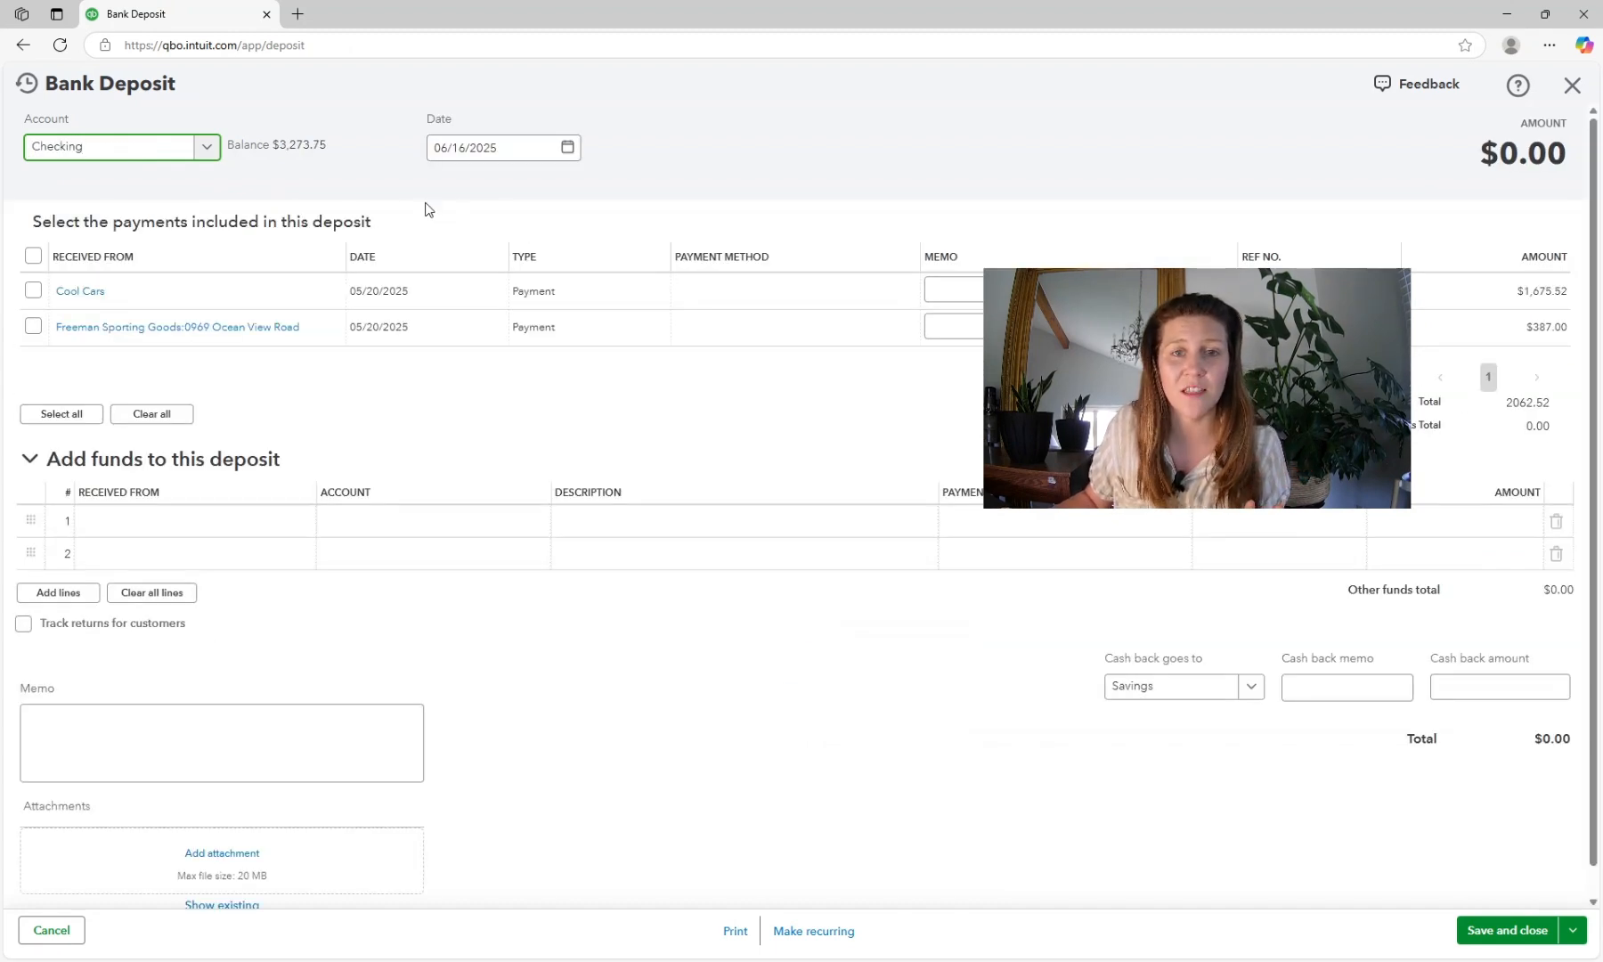
Try including the Cool Cars and Freeman Sporting Goods payments in a new deposit, exclude Freeman Sporting Goods, and discard the deposit
left_click(34, 291)
left_click(34, 328)
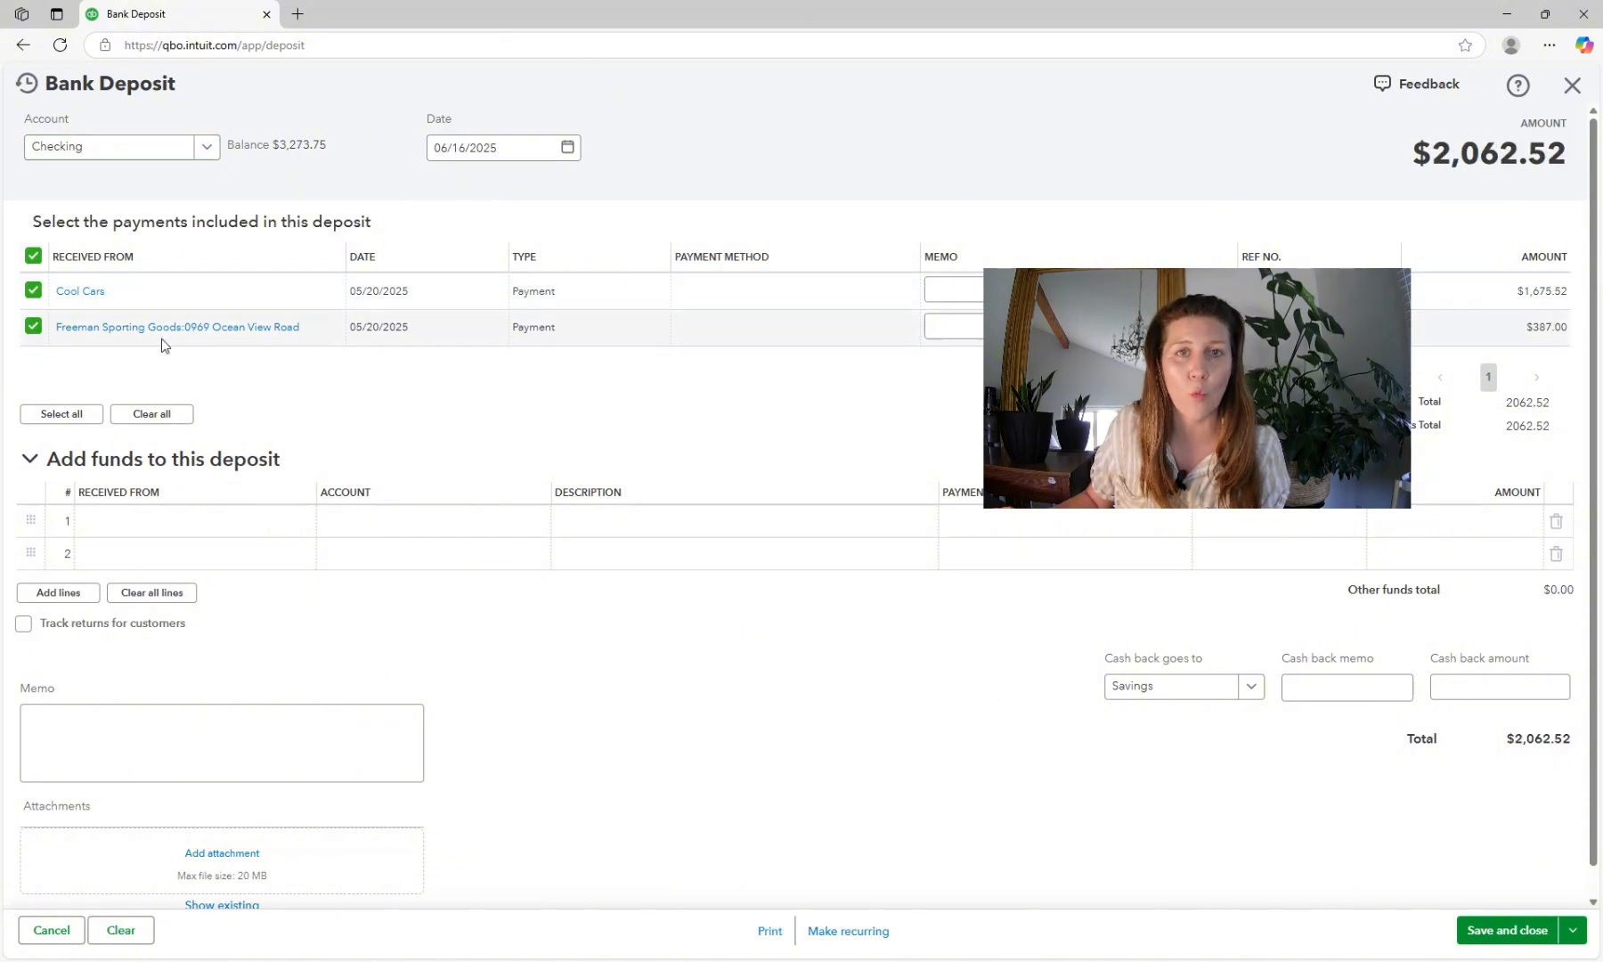
left_click(140, 332)
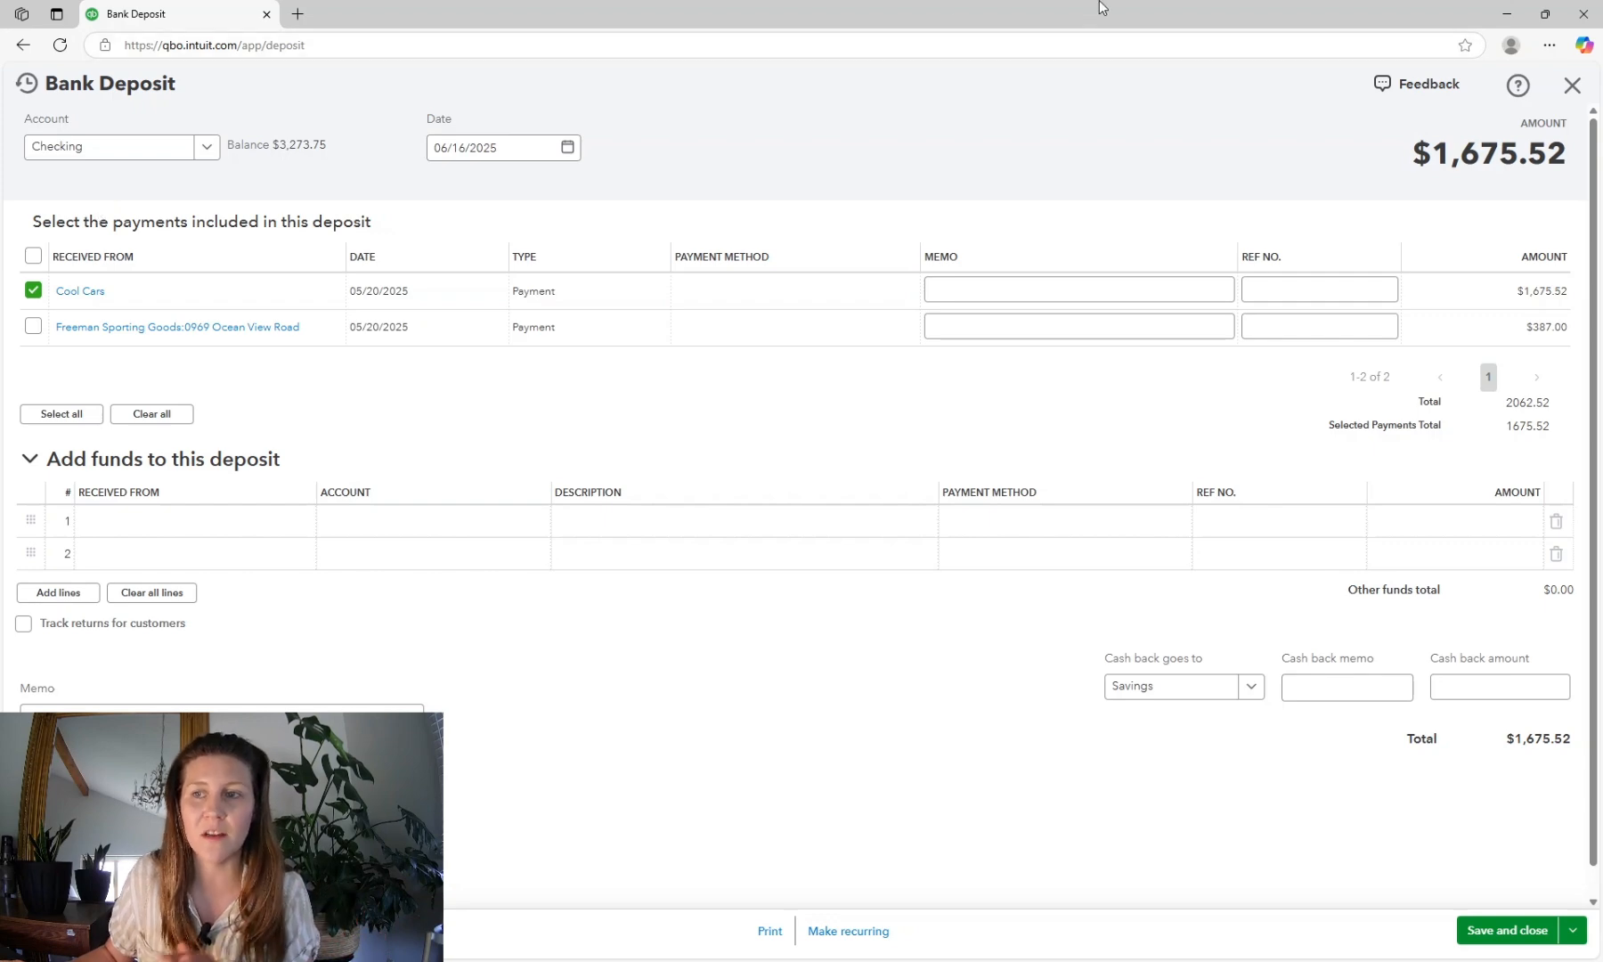
key("Escape")
left_click(862, 549)
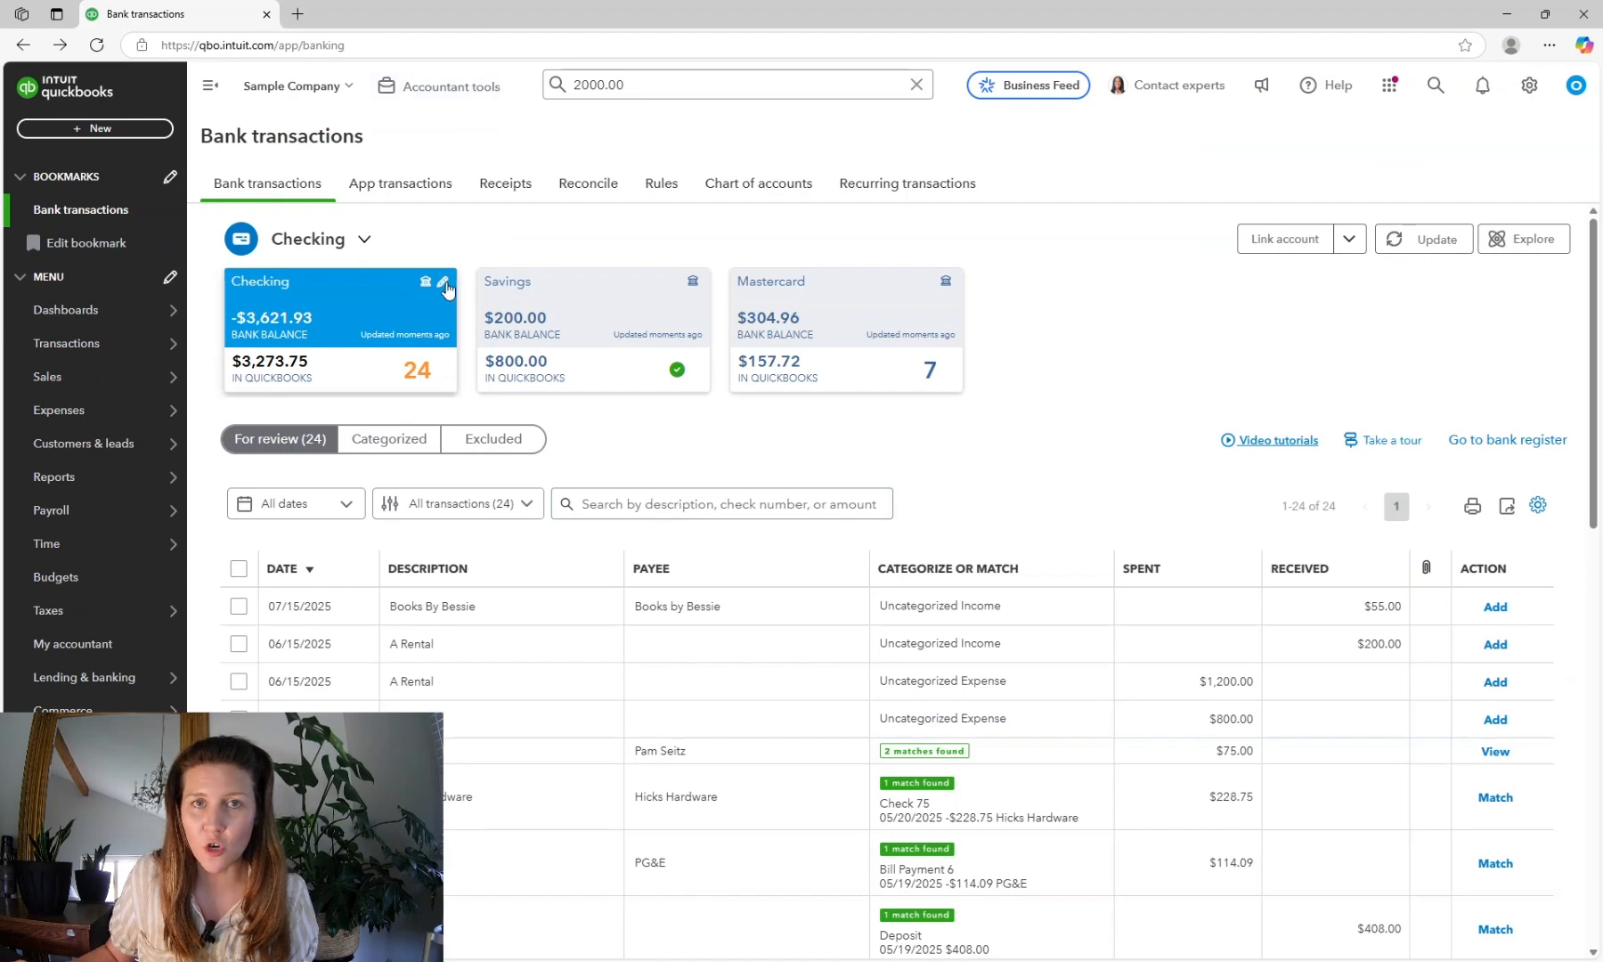
Open the customer record of Amy's Bird Sanctuary and start receiving a payment for overdue invoice 1021
mouse_move(169, 376)
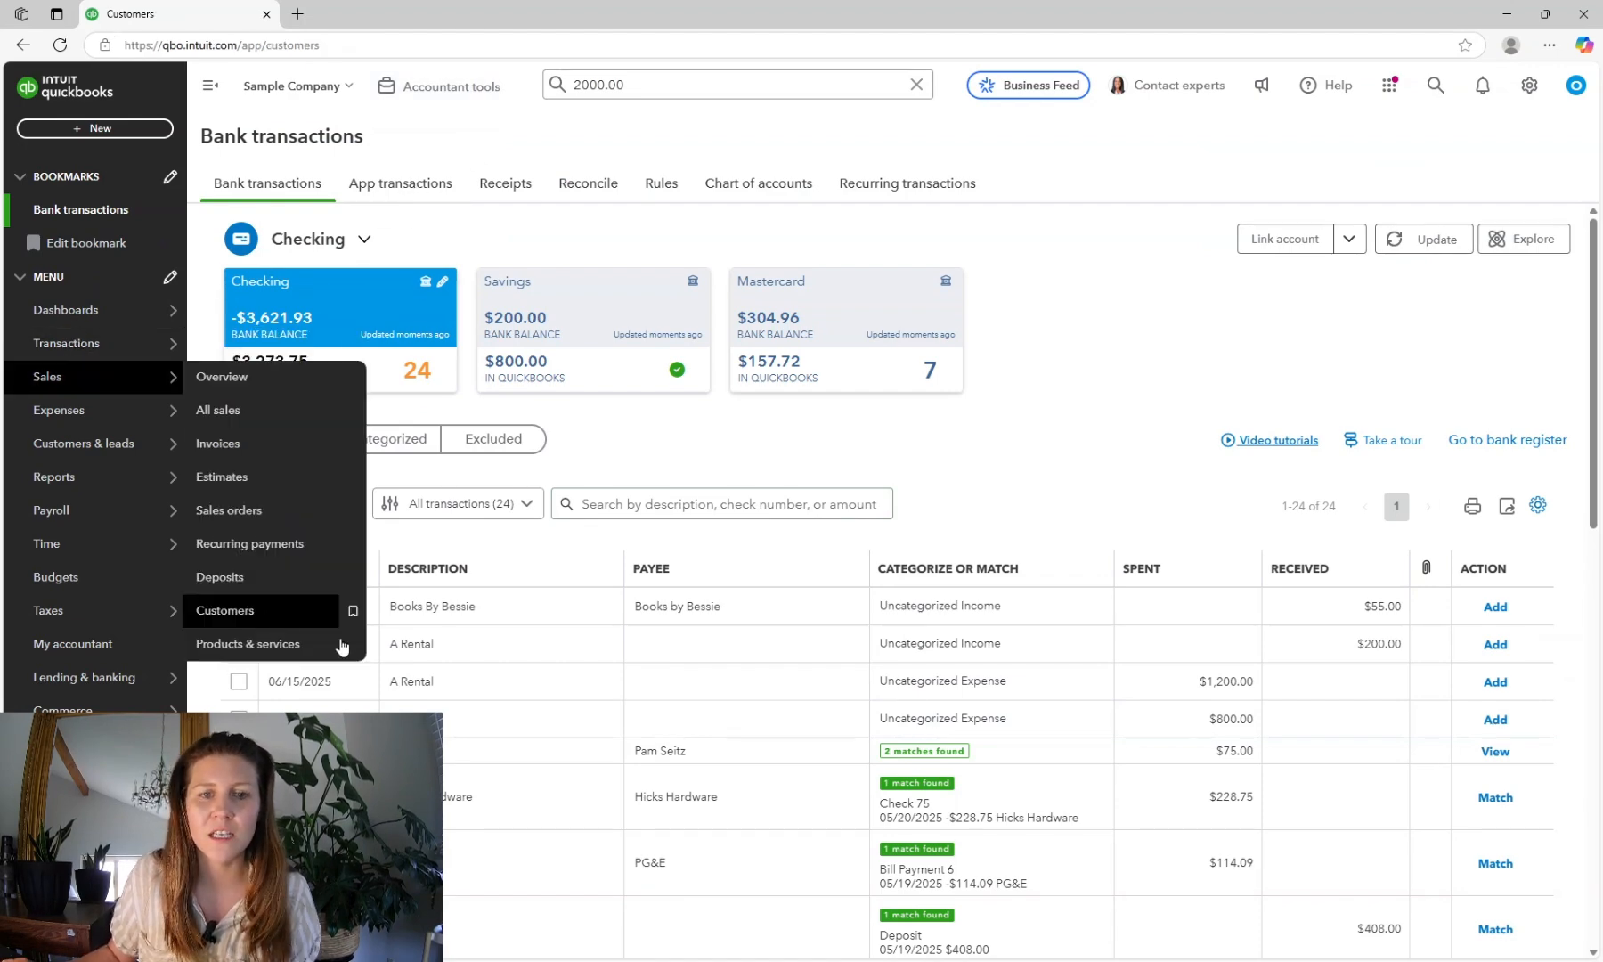
left_click(267, 608)
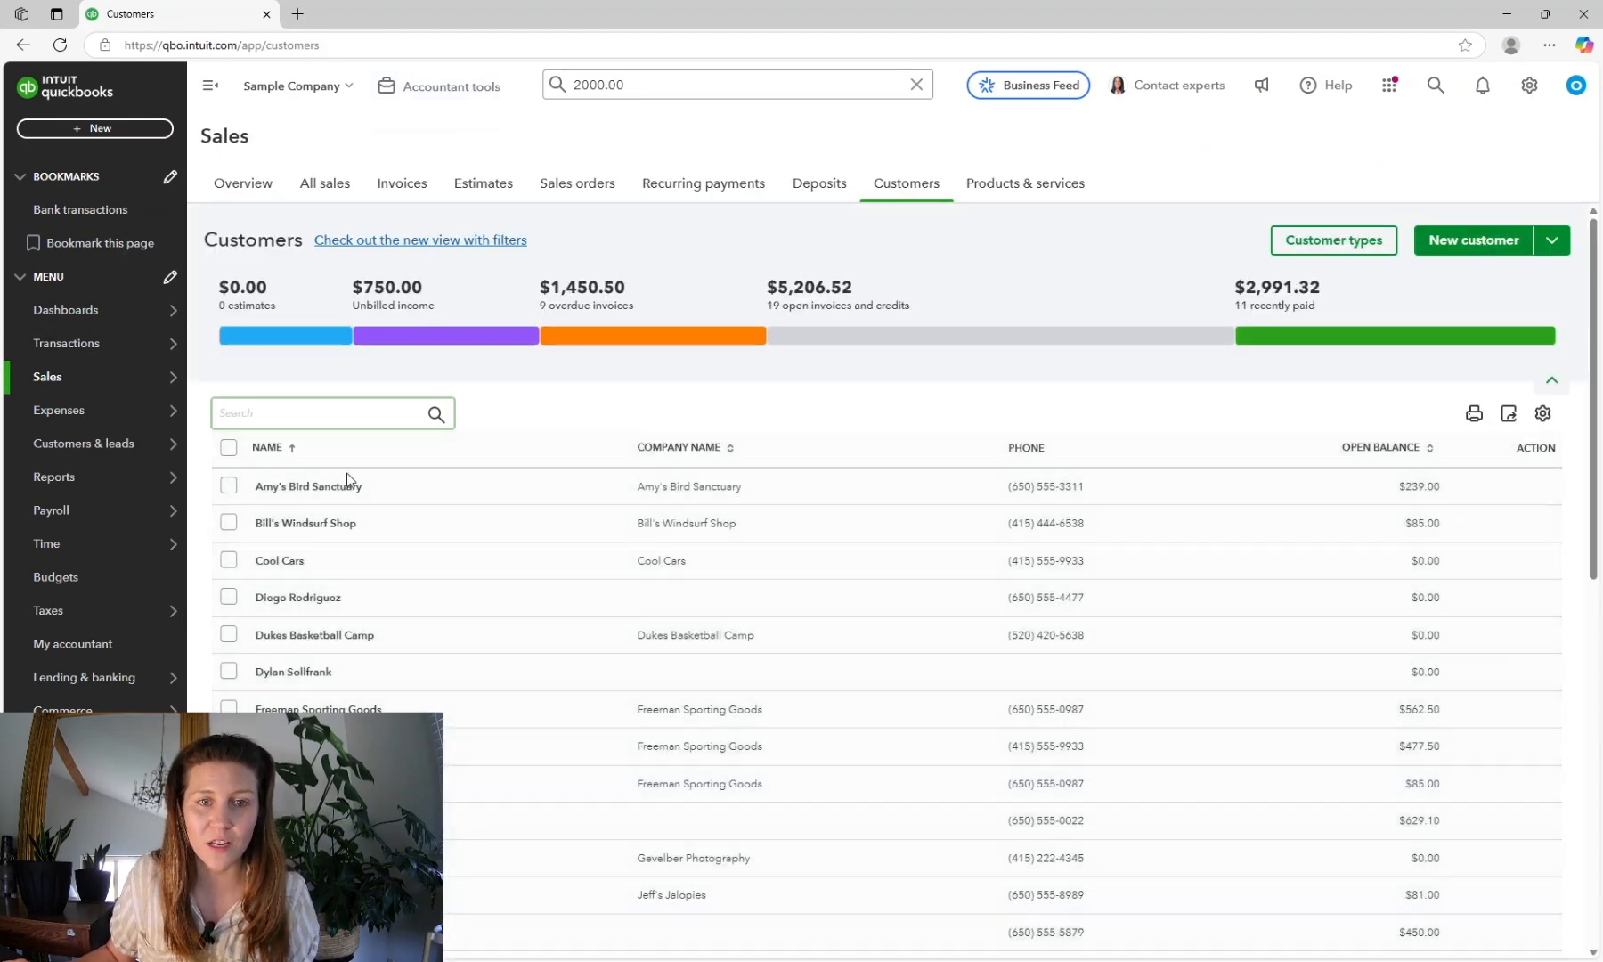
left_click(347, 478)
scroll(846, 530, "down", 3)
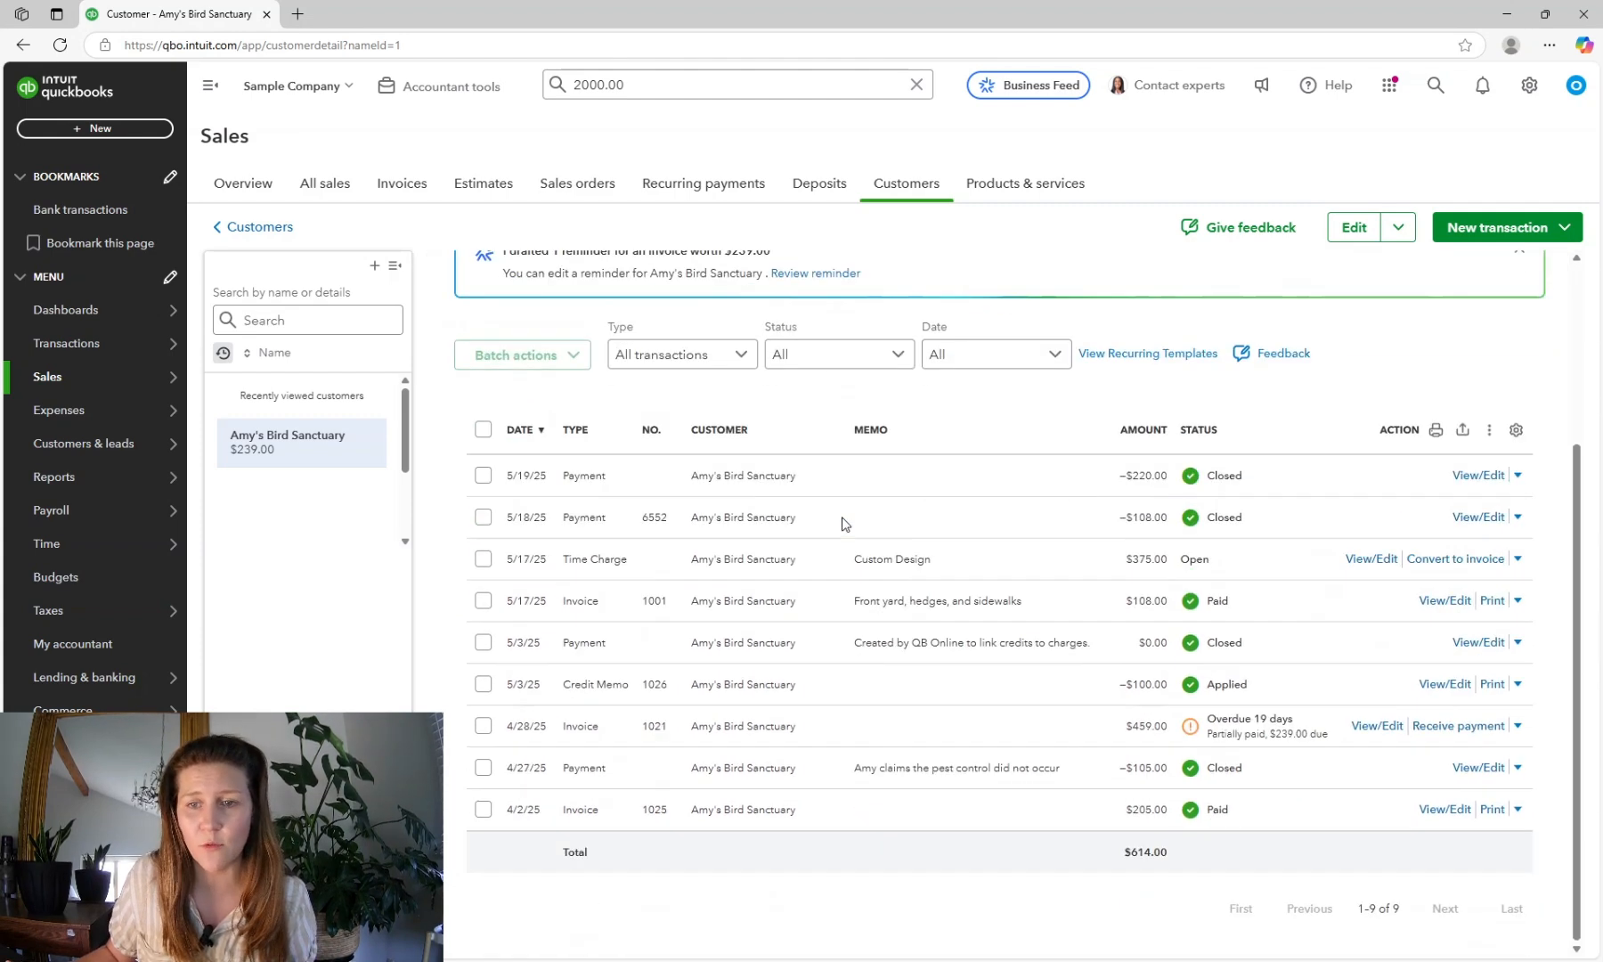
scroll(845, 526, "up", 1)
scroll(935, 641, "down", 1)
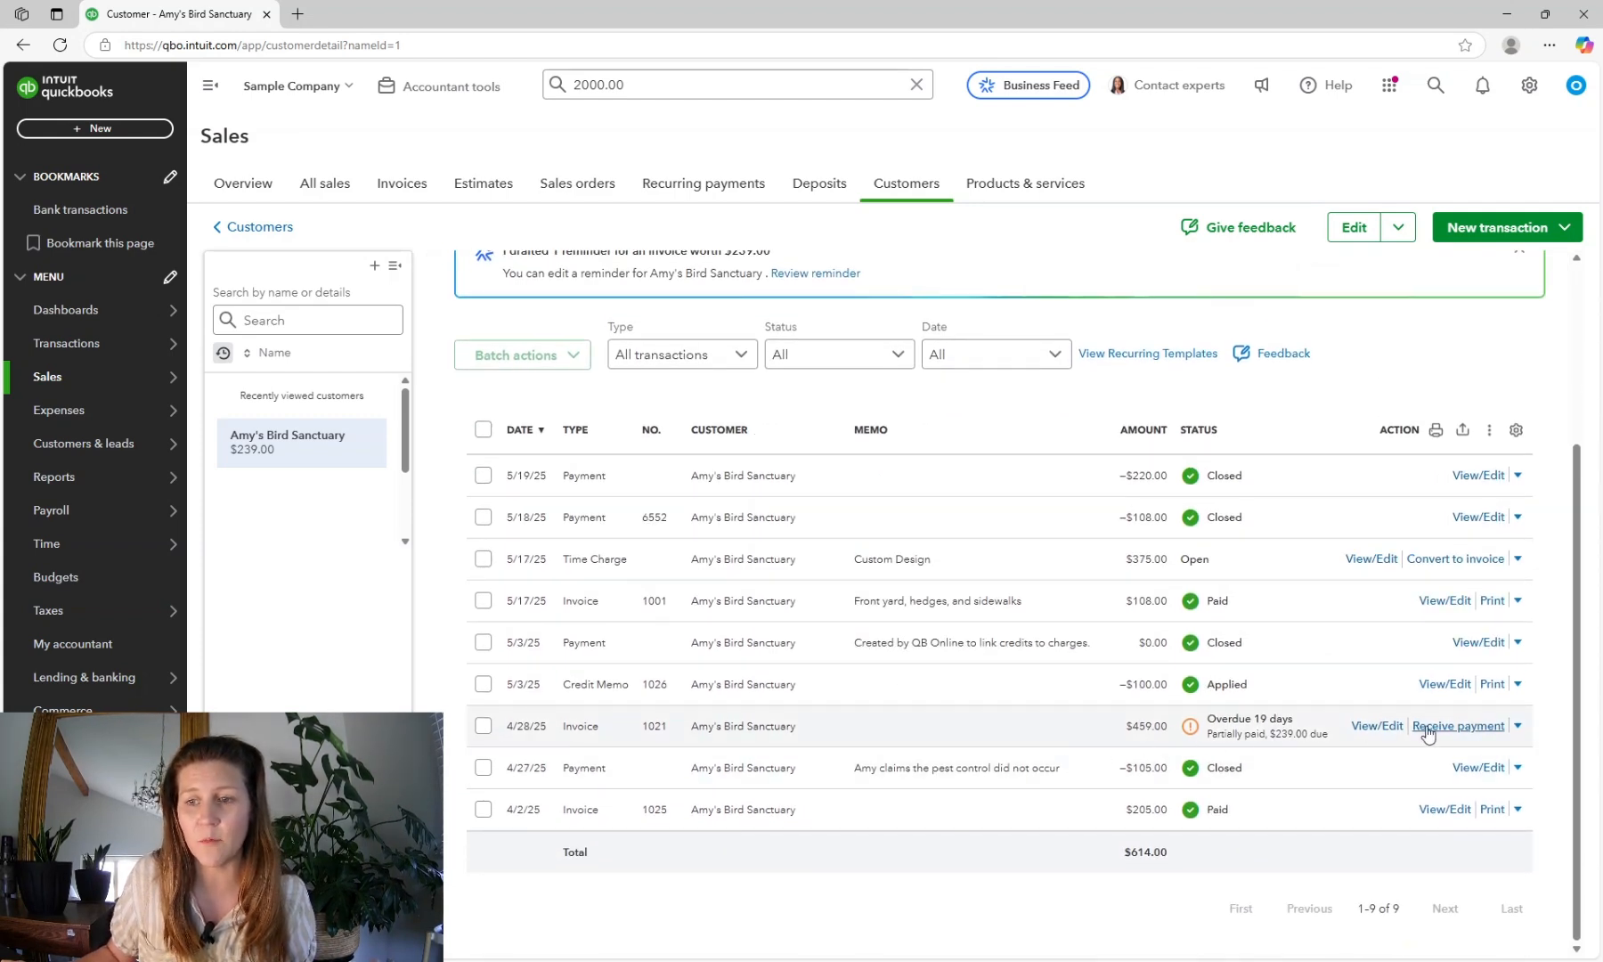
left_click(1481, 727)
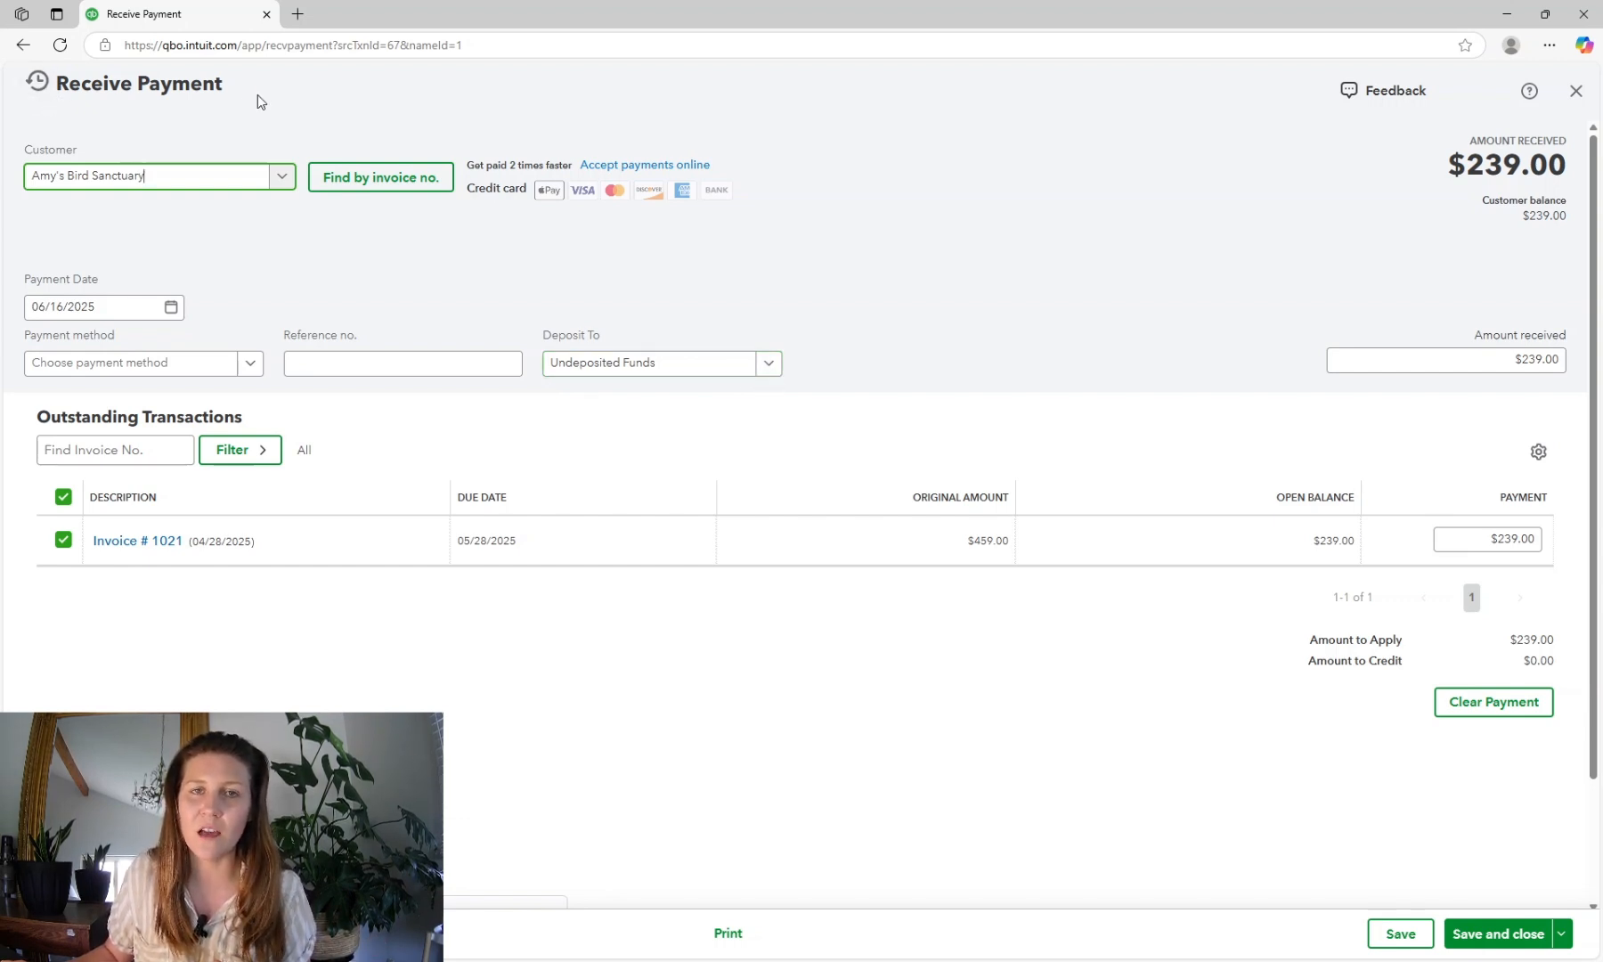
Deposit the invoice payment directly to Checking, then save and close the received payment
left_click(615, 363)
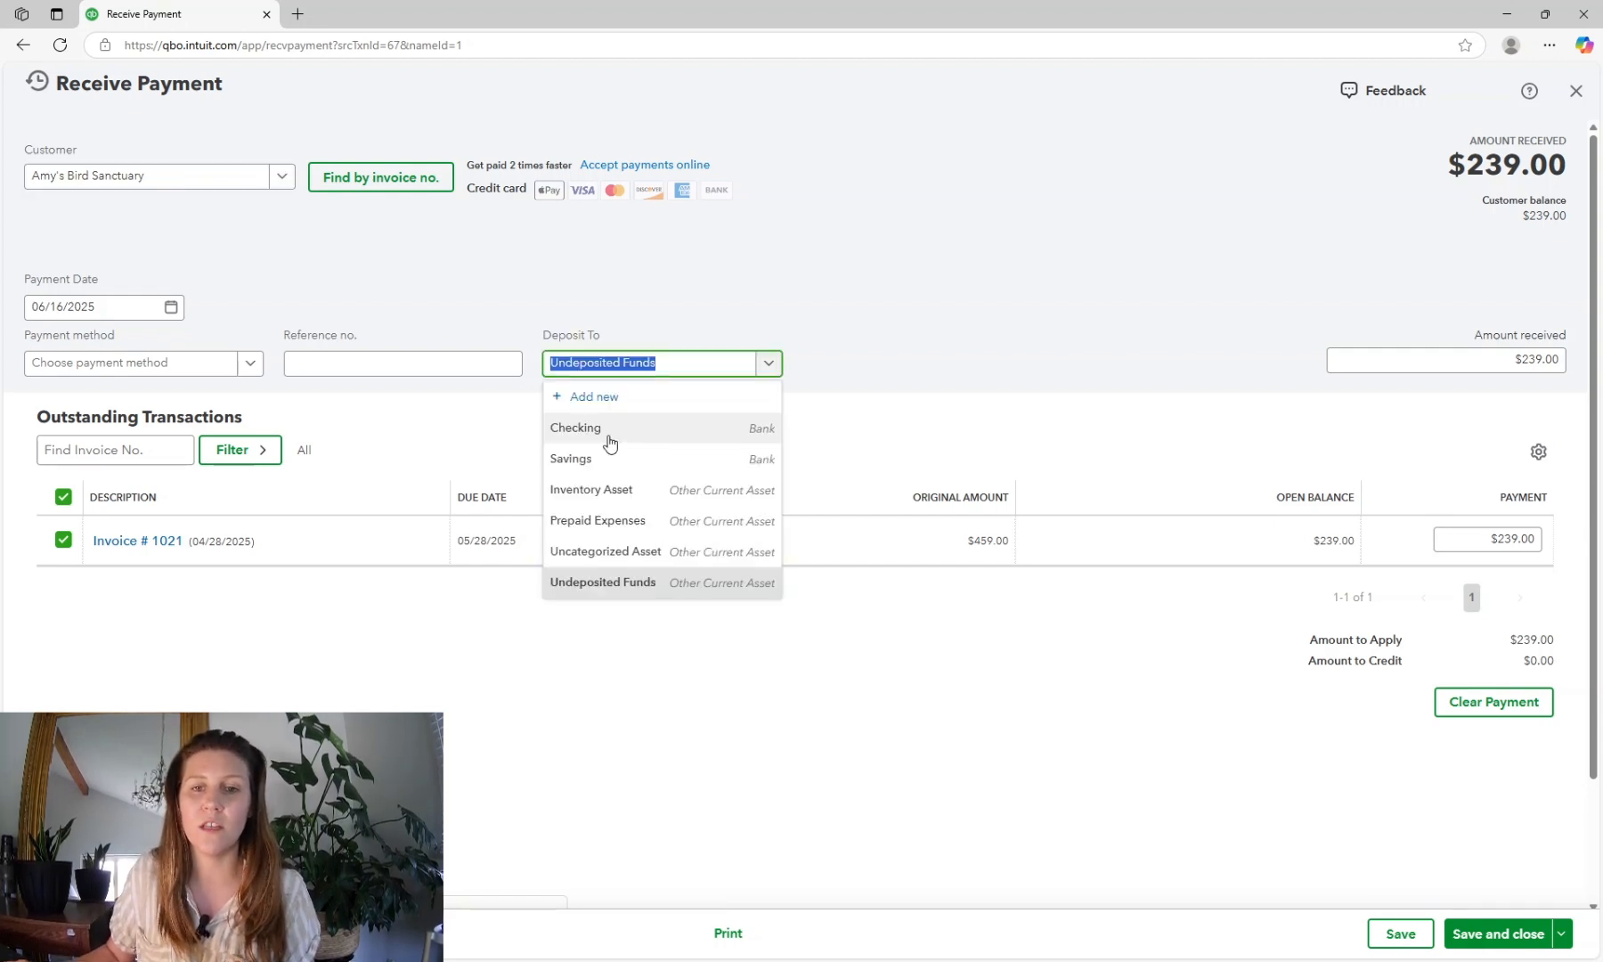
left_click(609, 428)
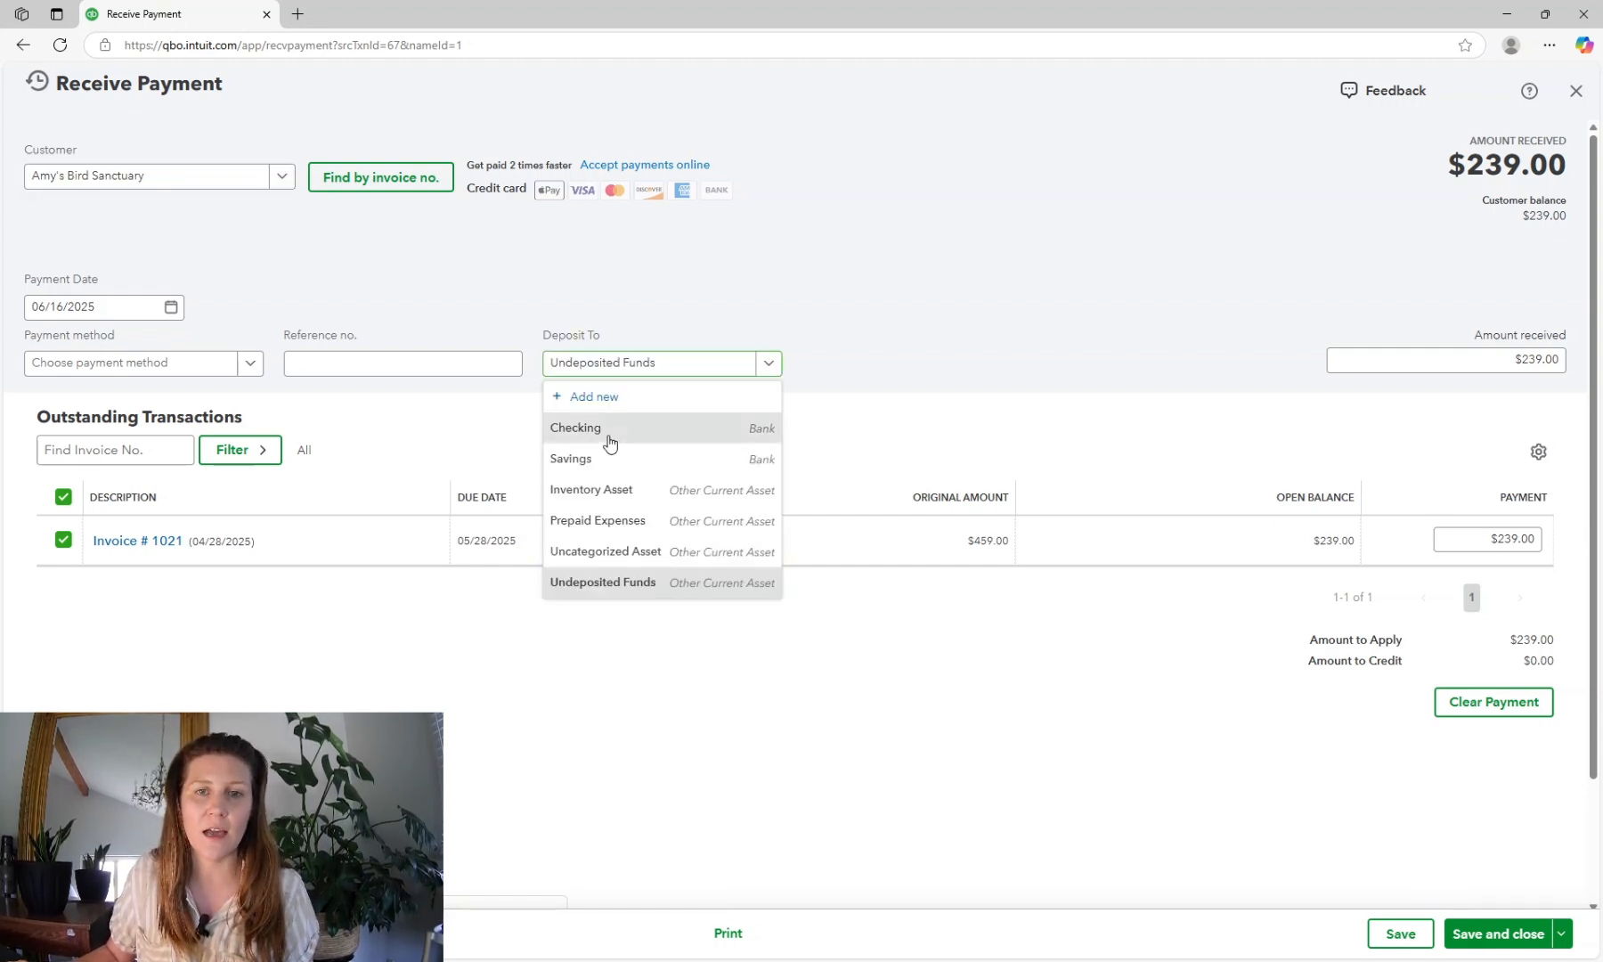
left_click(1484, 944)
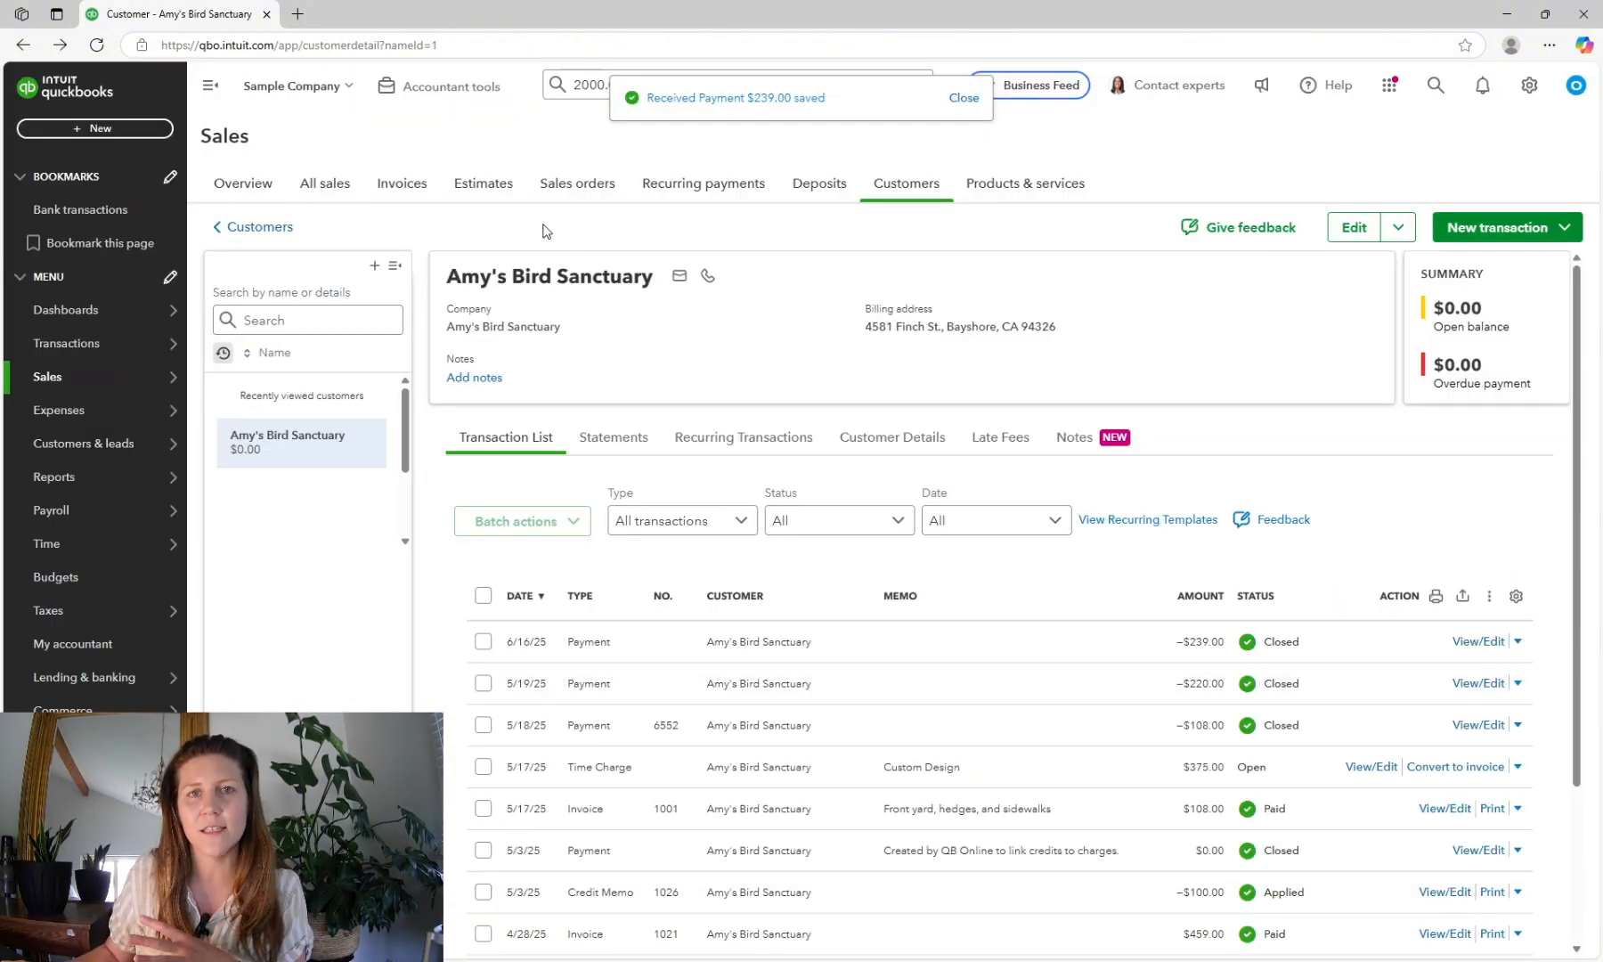
Open a new bank deposit for the Checking account
left_click(98, 131)
left_click(463, 229)
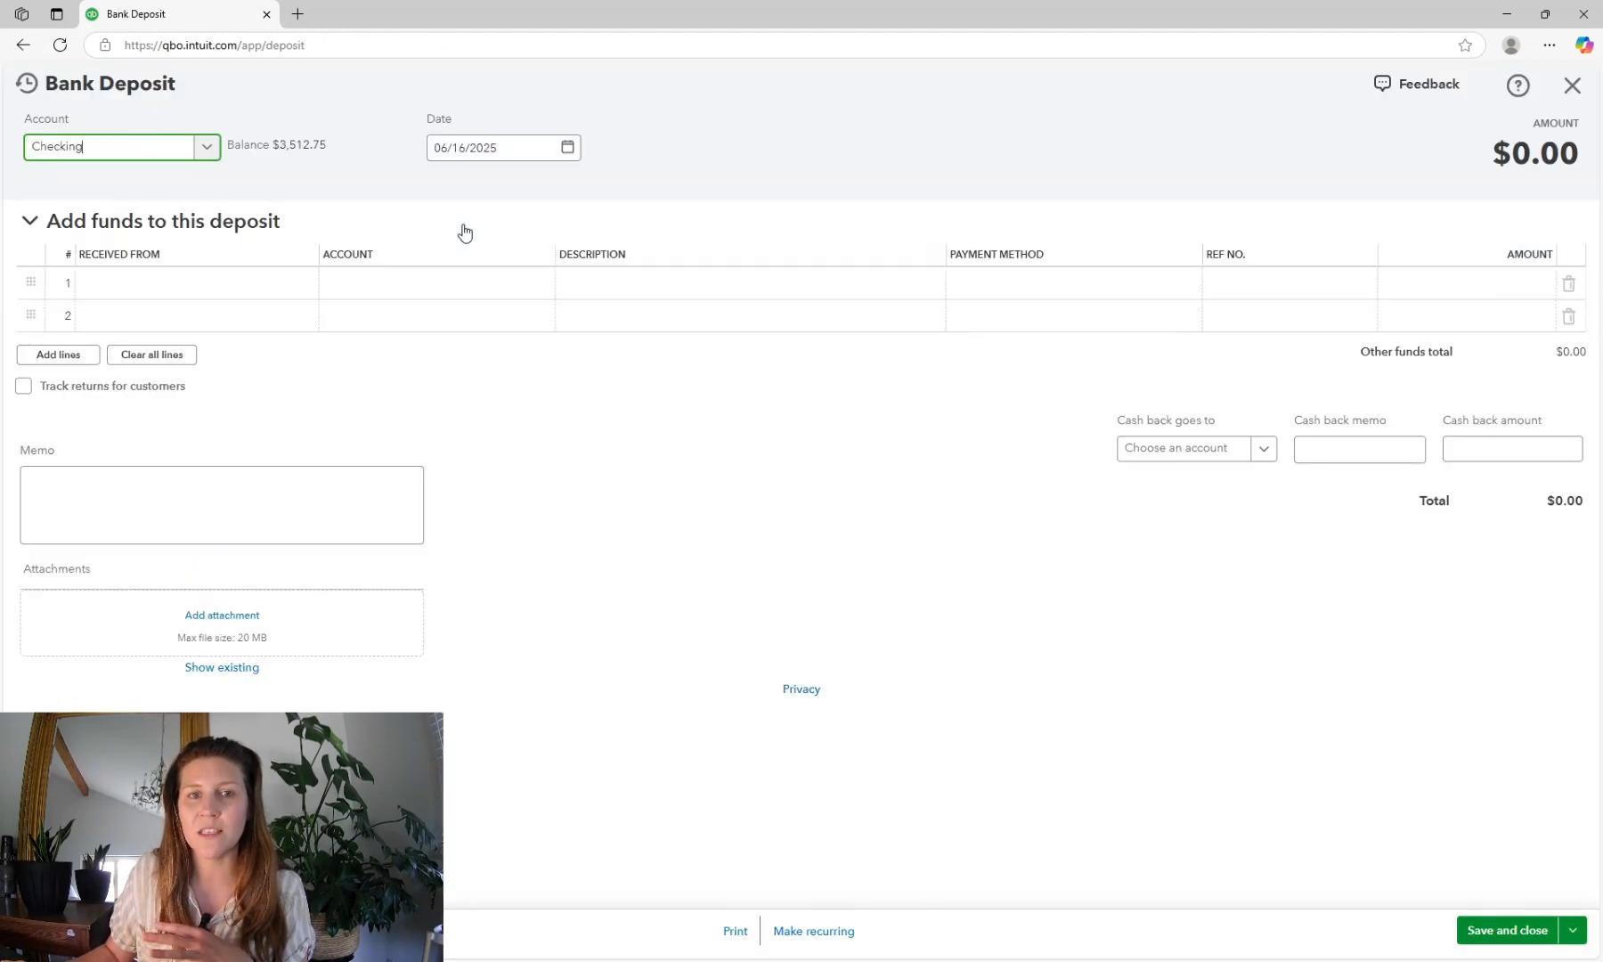